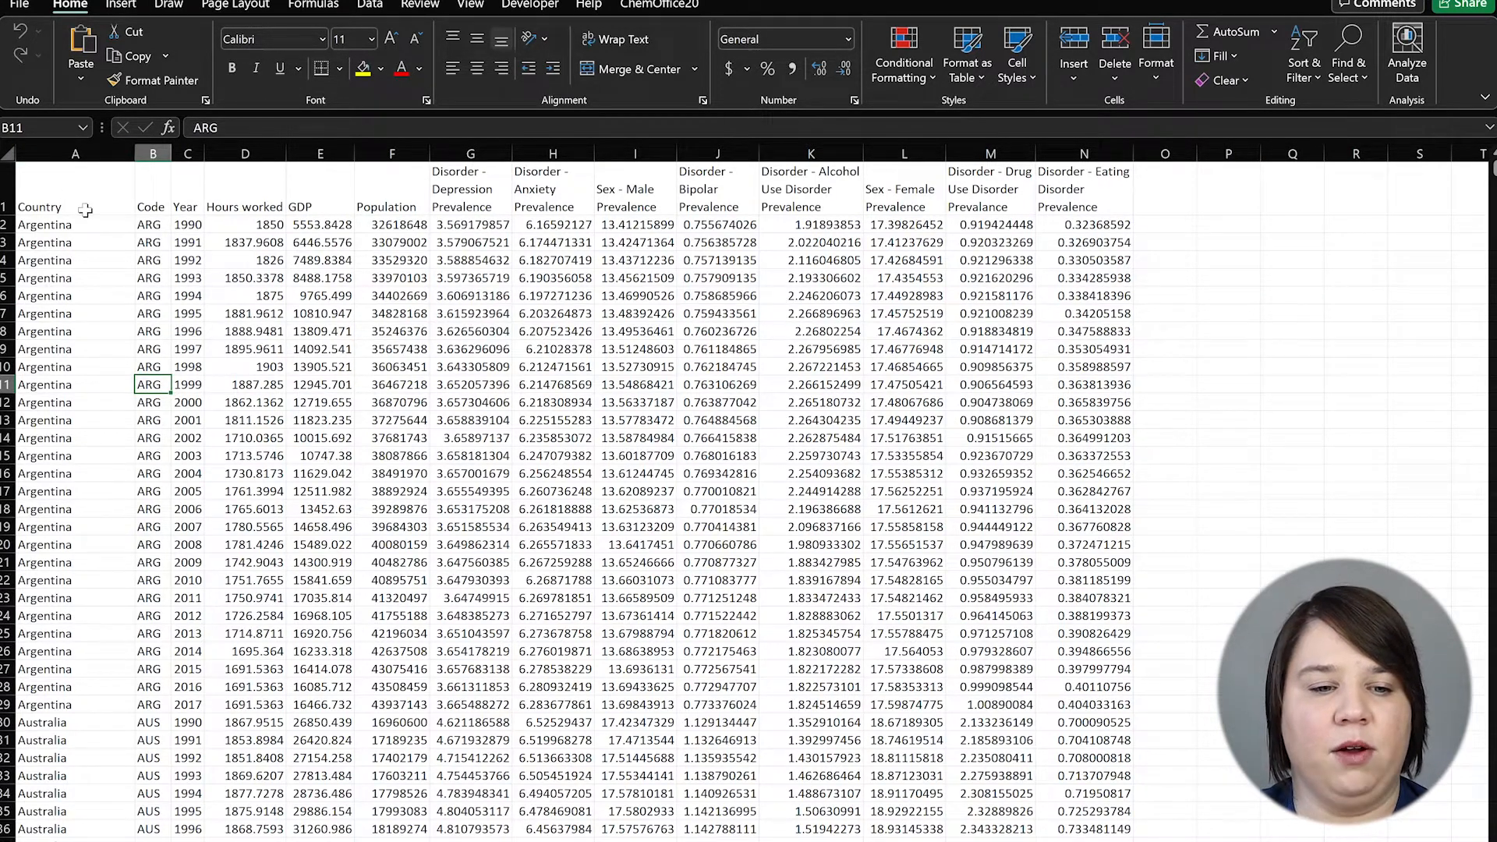
{"action": "left_click", "coordinate": [109, 226]}
{"action": "left_click", "coordinate": [184, 220]}
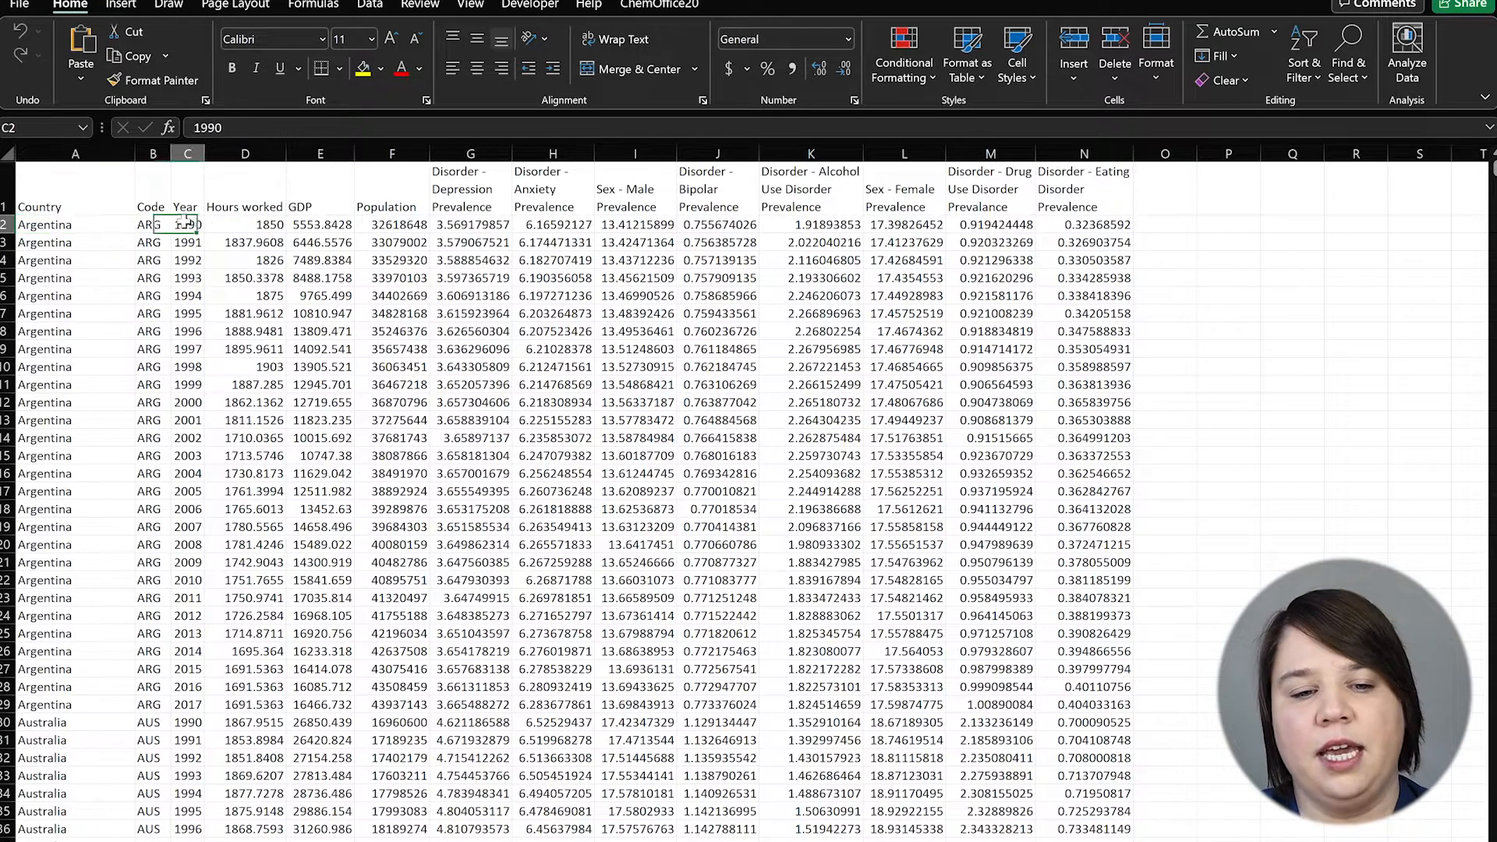
{"action": "left_click_drag", "start_coordinate": [224, 226], "coordinate": [365, 242]}
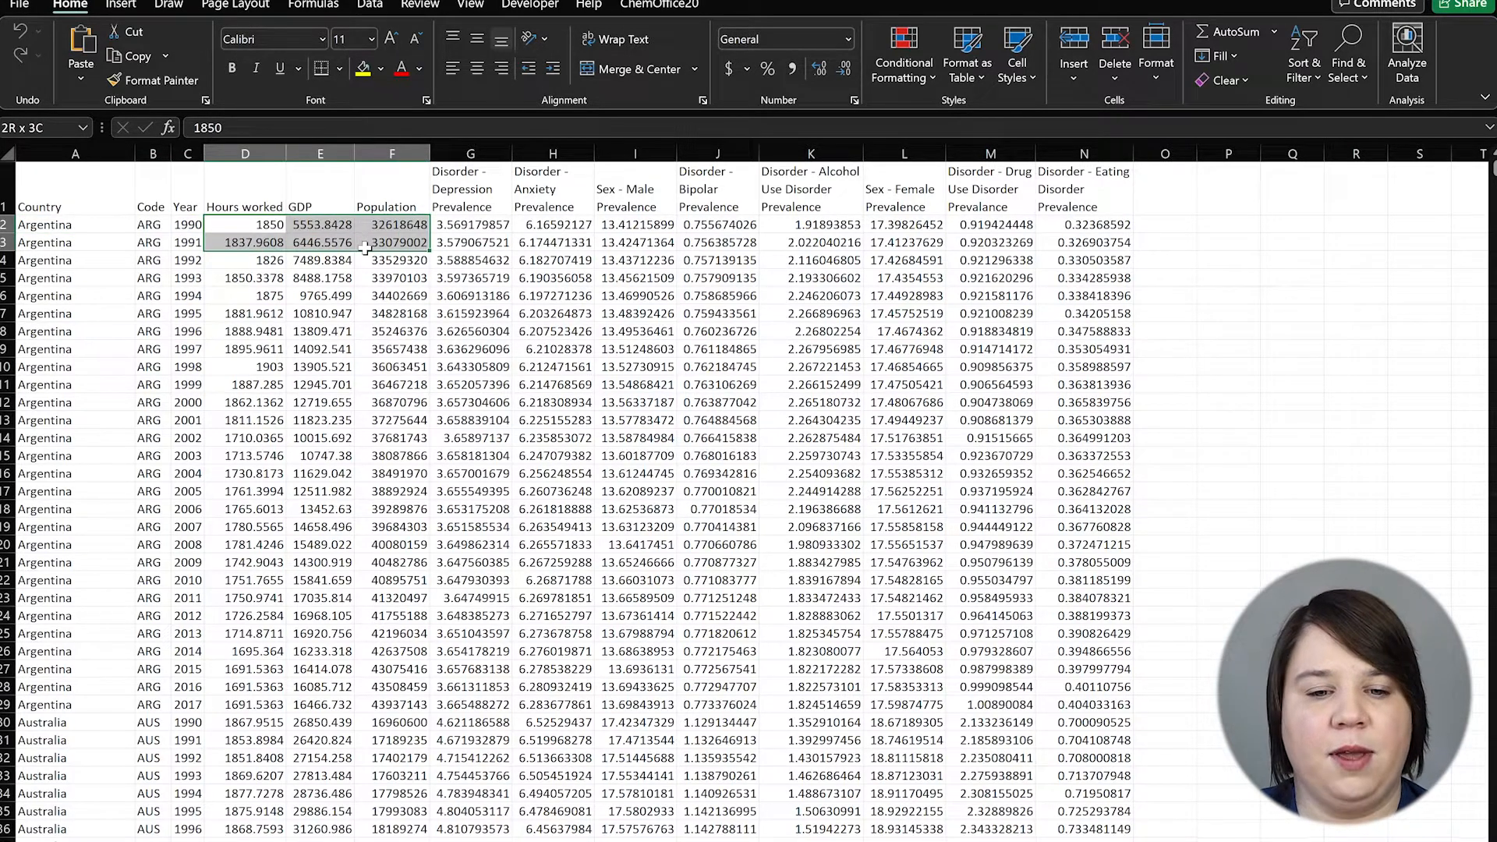
{"action": "left_click_drag", "start_coordinate": [461, 225], "coordinate": [863, 657]}
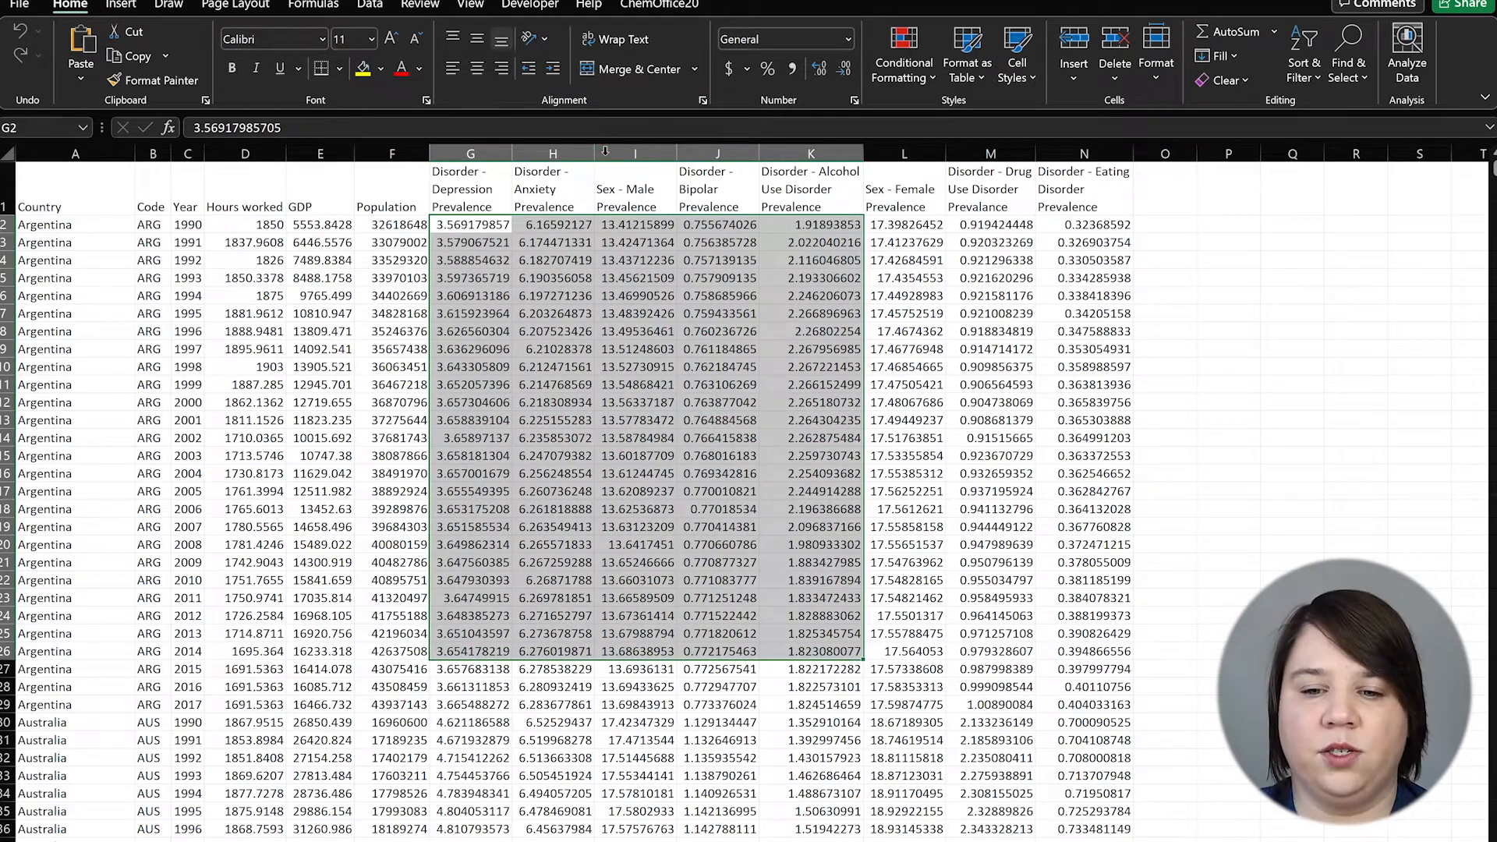
{"action": "left_click", "coordinate": [1165, 153]}
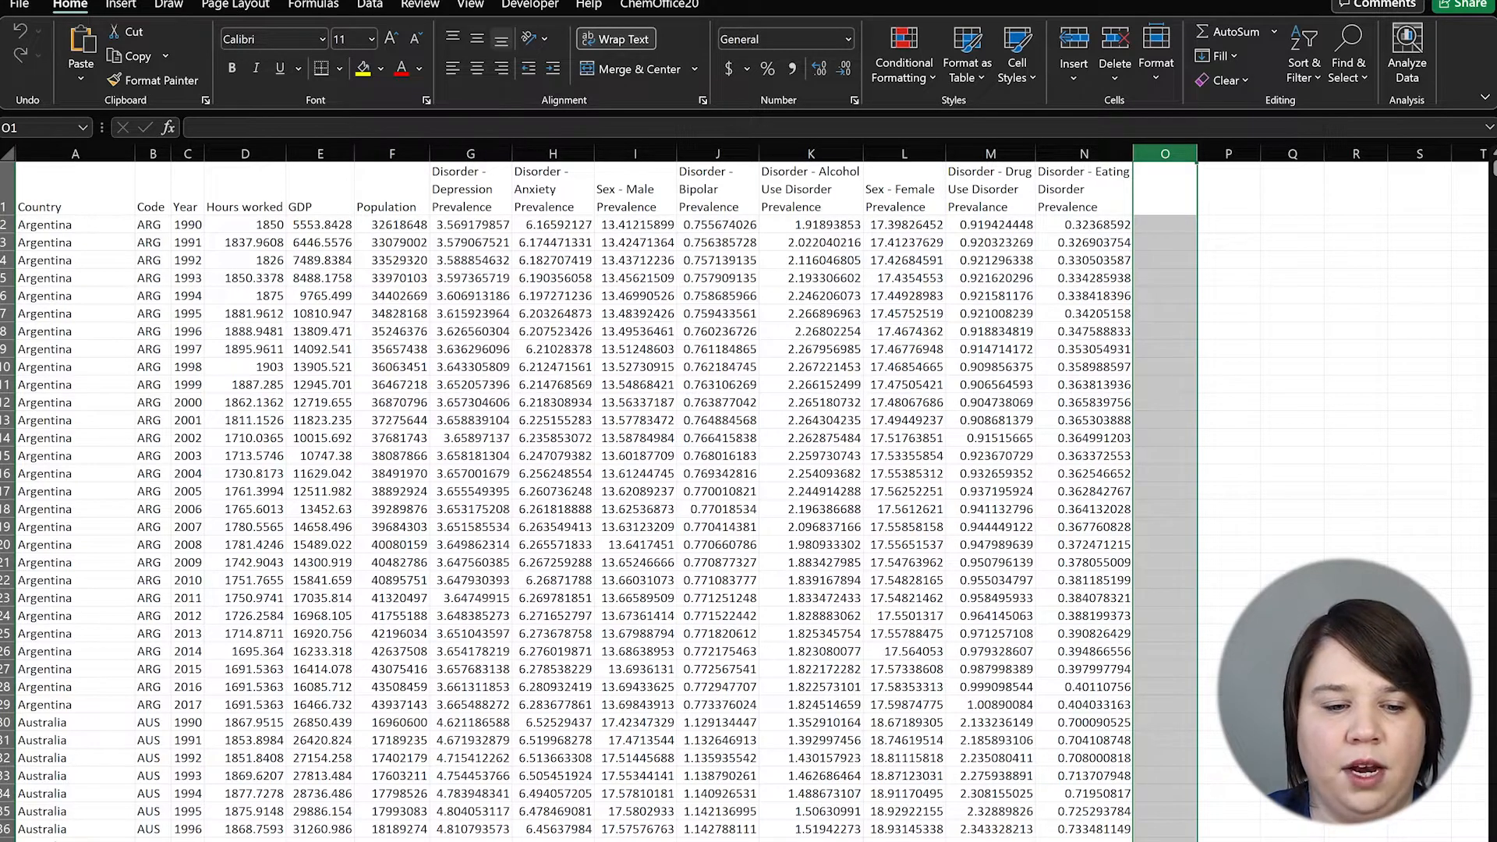
{"action": "left_click_drag", "start_coordinate": [470, 153], "coordinate": [1083, 153]}
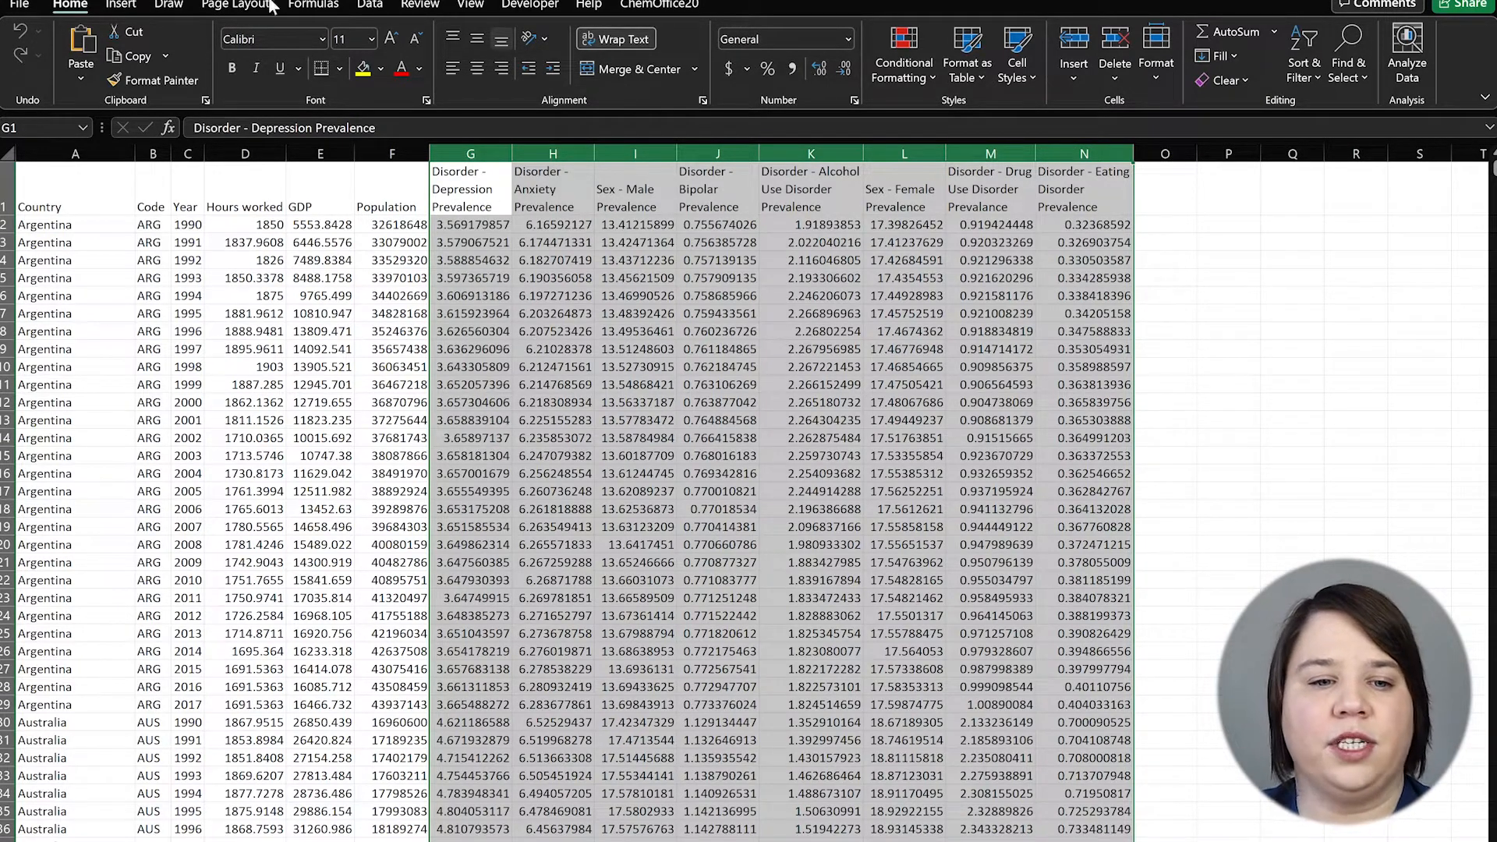
{"action": "left_click", "coordinate": [374, 5]}
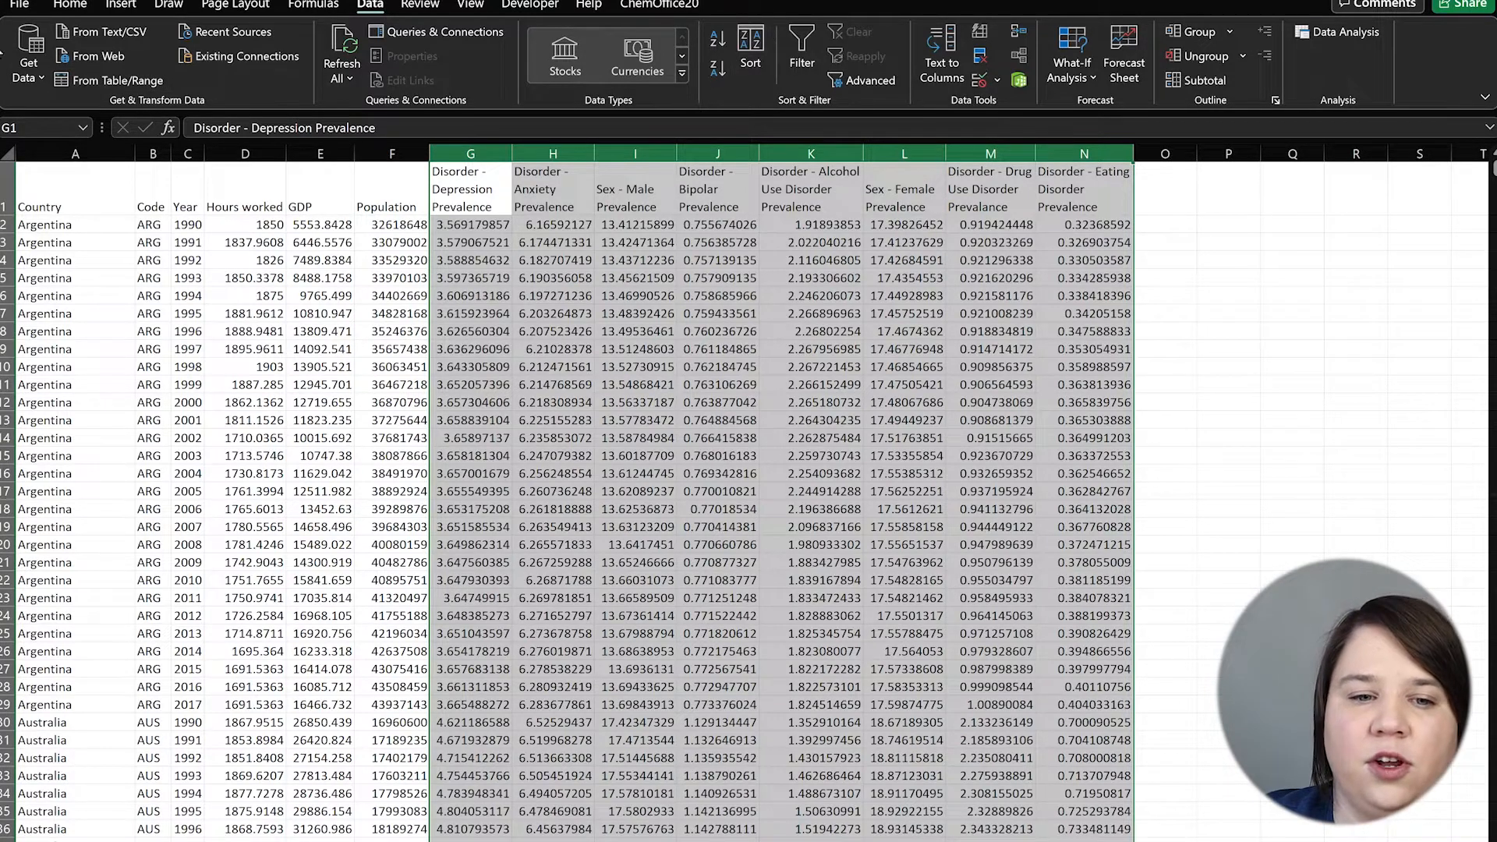
{"action": "left_click", "coordinate": [70, 4]}
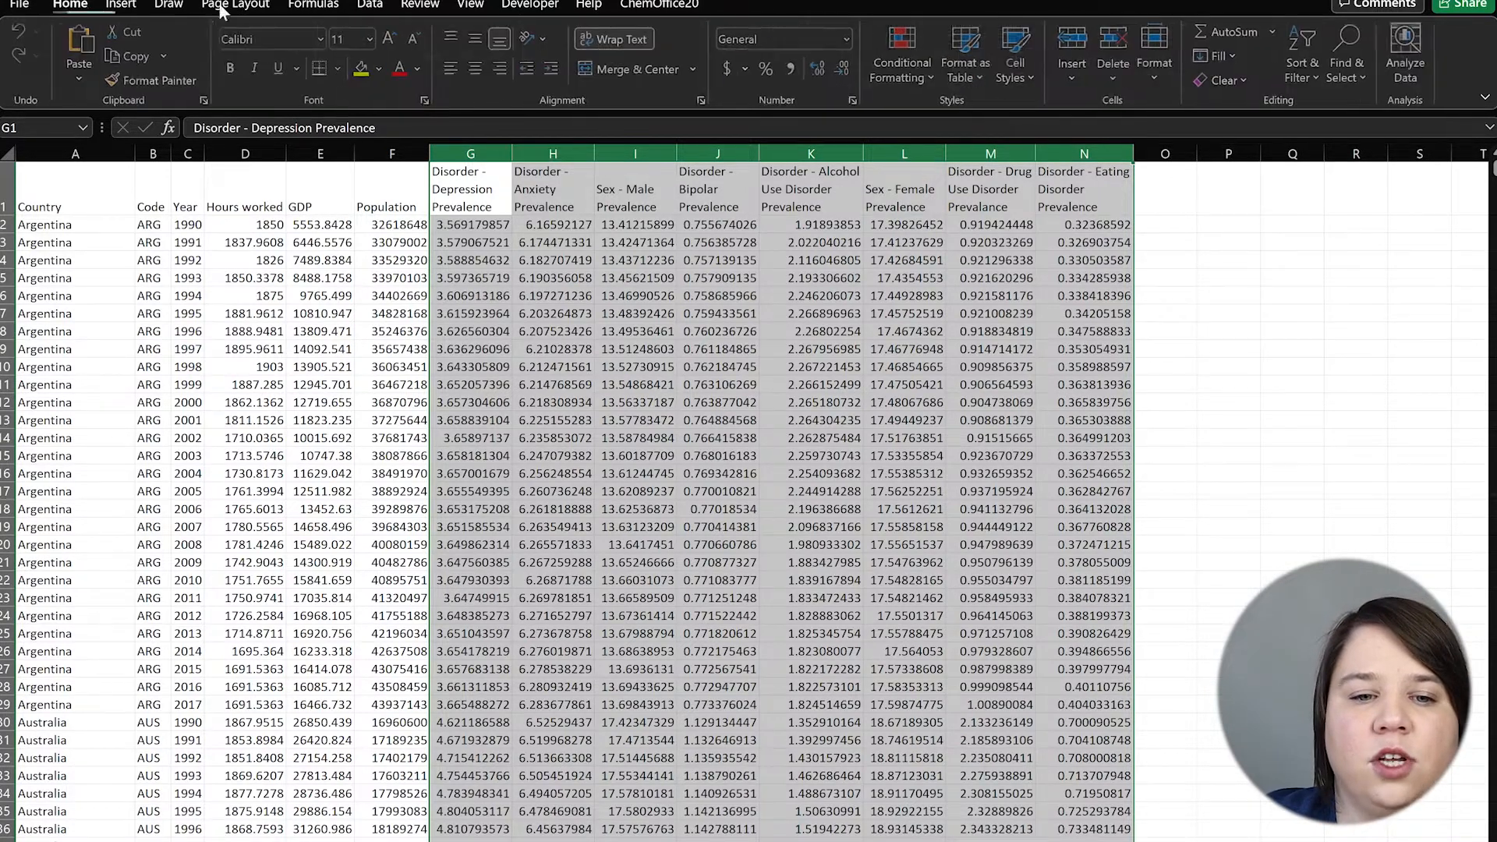
{"action": "left_click", "coordinate": [370, 6]}
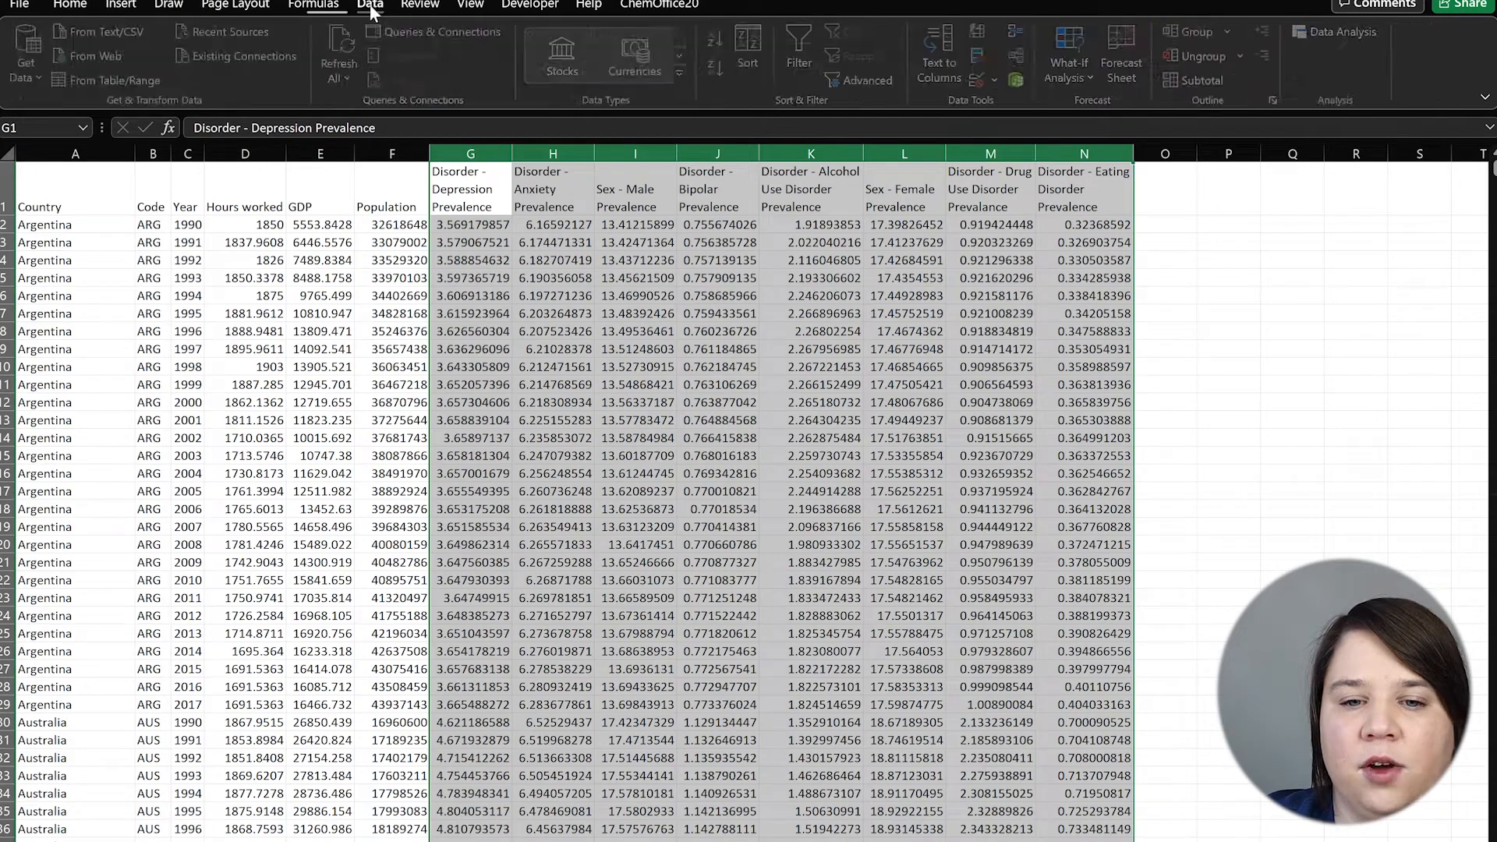
{"action": "left_click", "coordinate": [739, 40]}
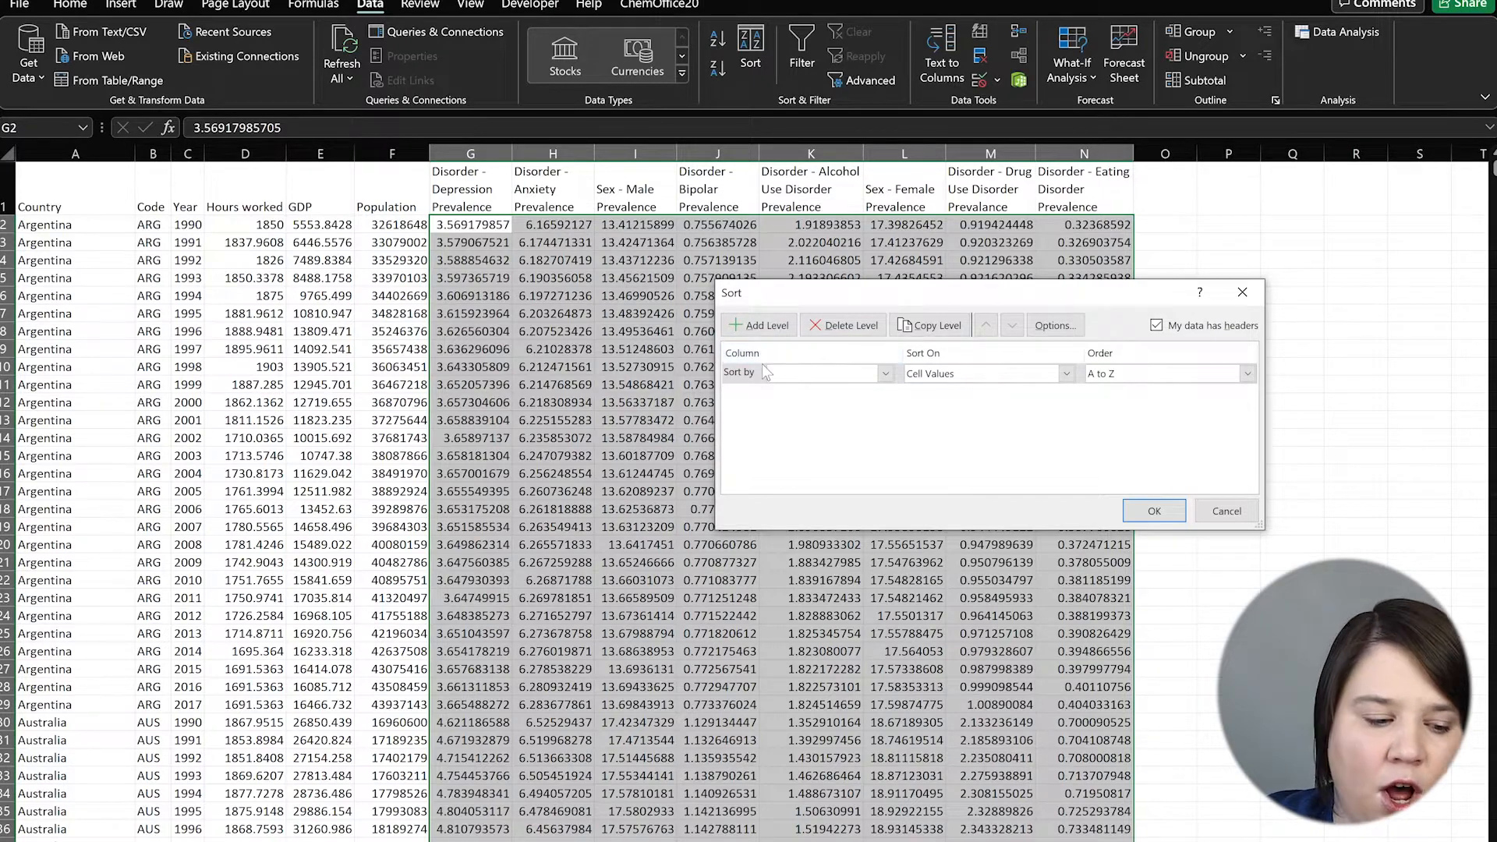
{"action": "left_click", "coordinate": [877, 372]}
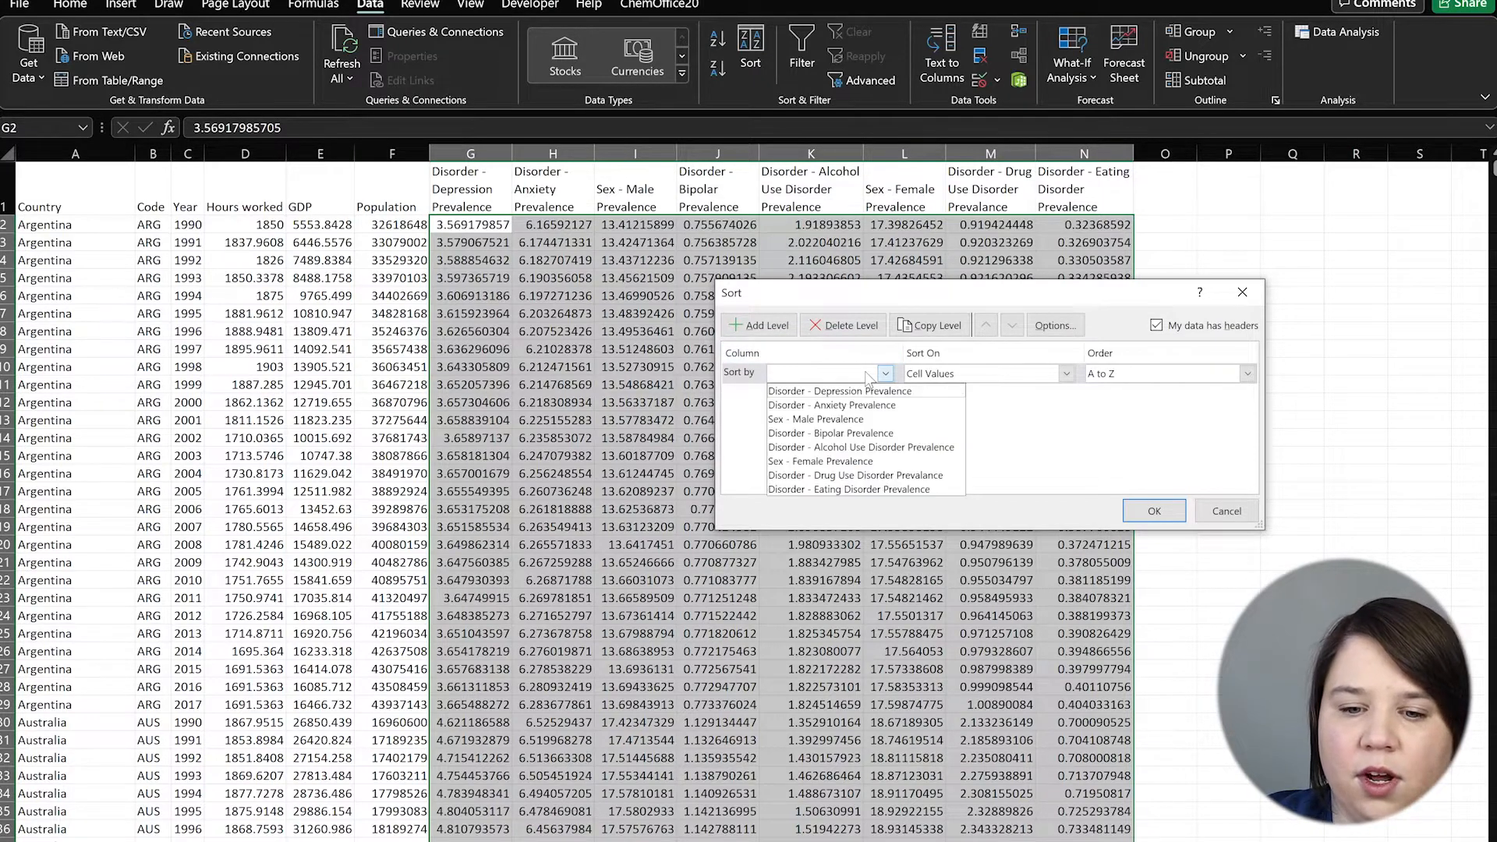
{"action": "left_click", "coordinate": [896, 421]}
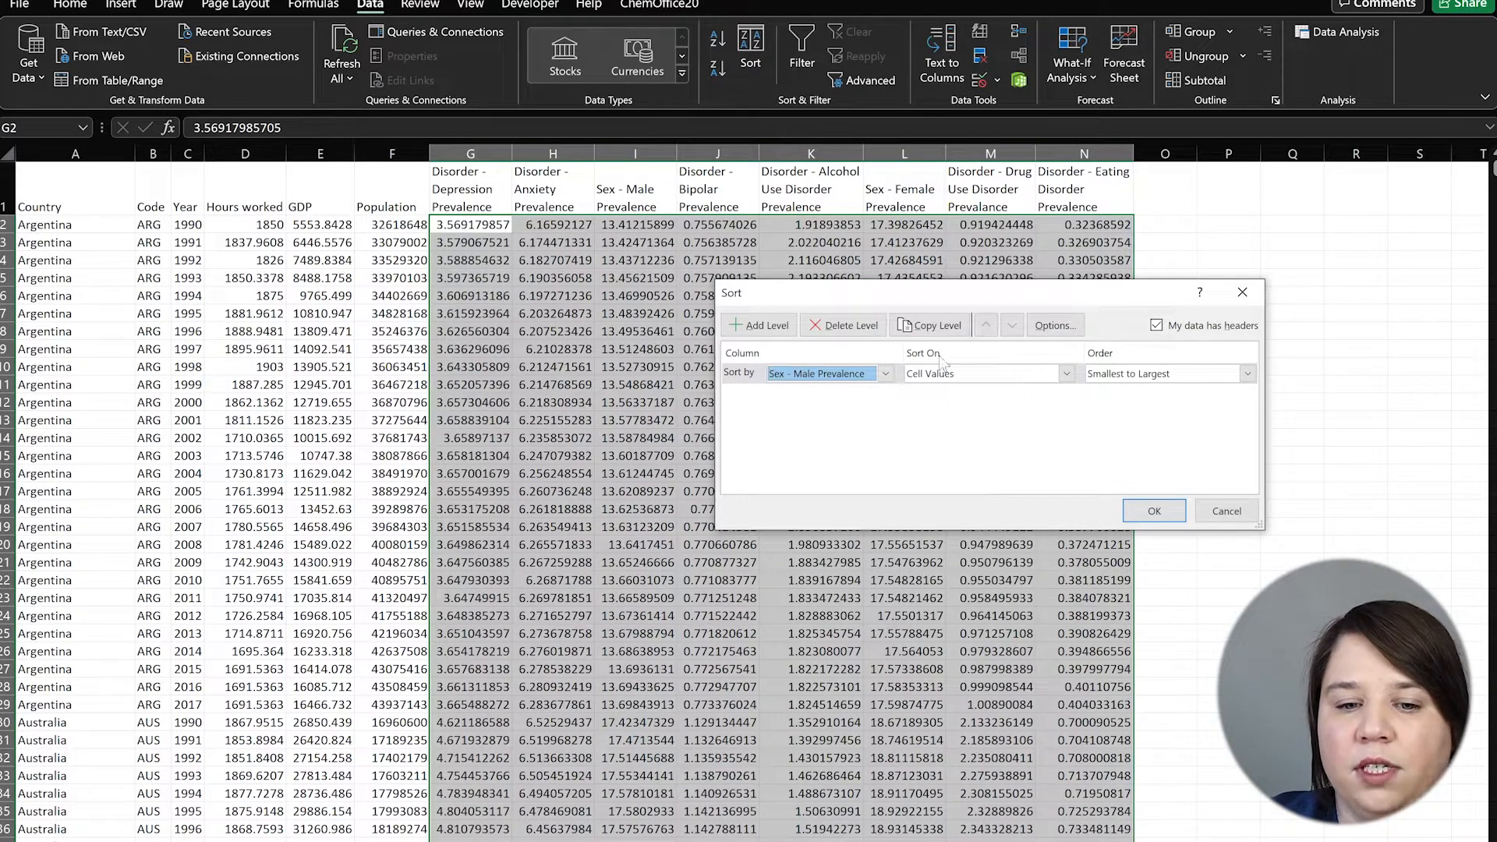
{"action": "left_click", "coordinate": [886, 373]}
{"action": "left_click", "coordinate": [1053, 406]}
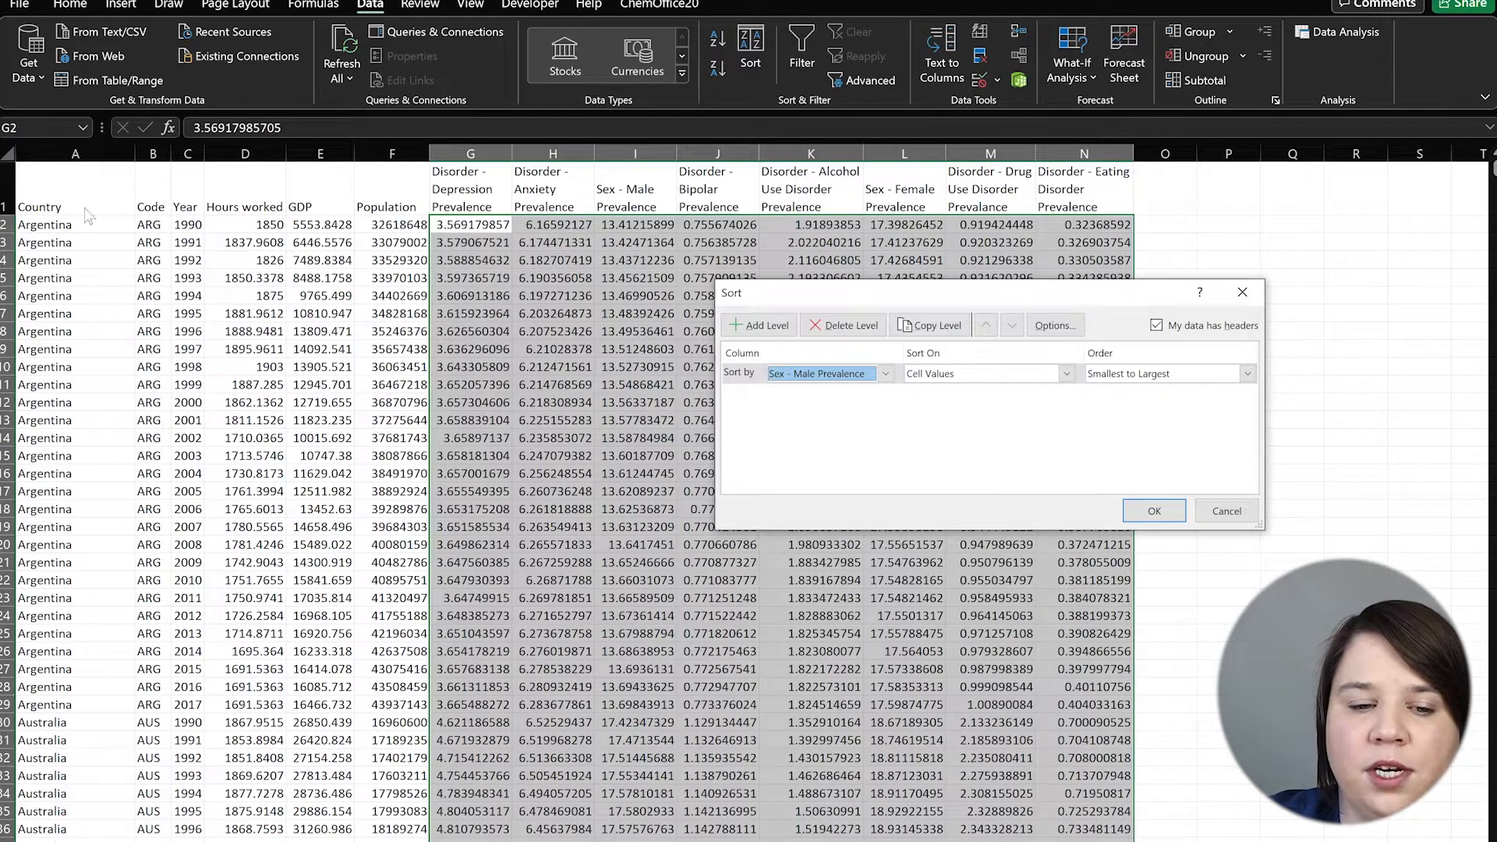
{"action": "left_click", "coordinate": [1242, 292]}
{"action": "left_click", "coordinate": [553, 295]}
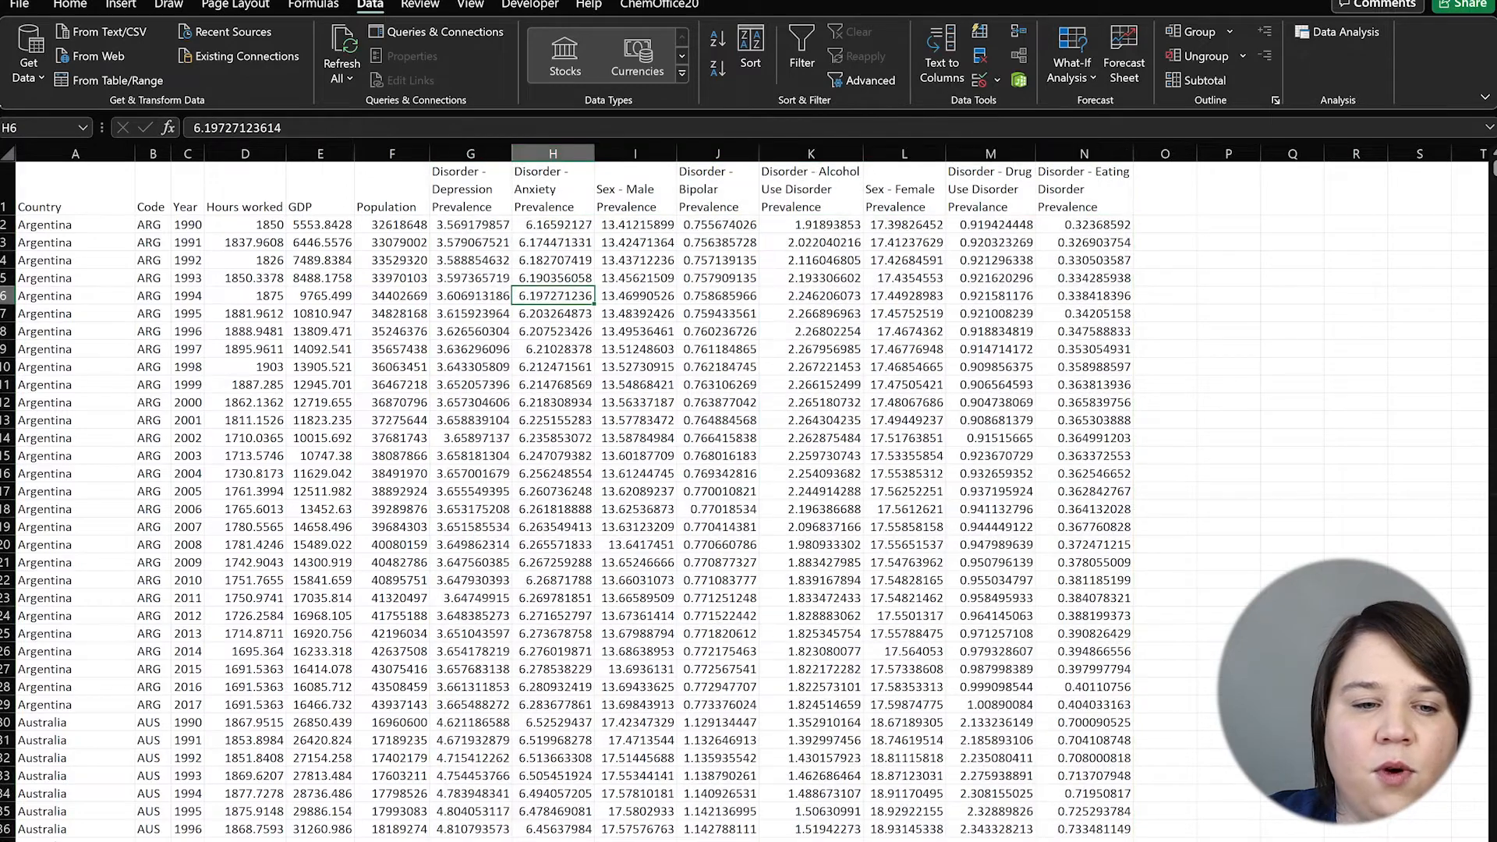
{"action": "left_click", "coordinate": [7, 152]}
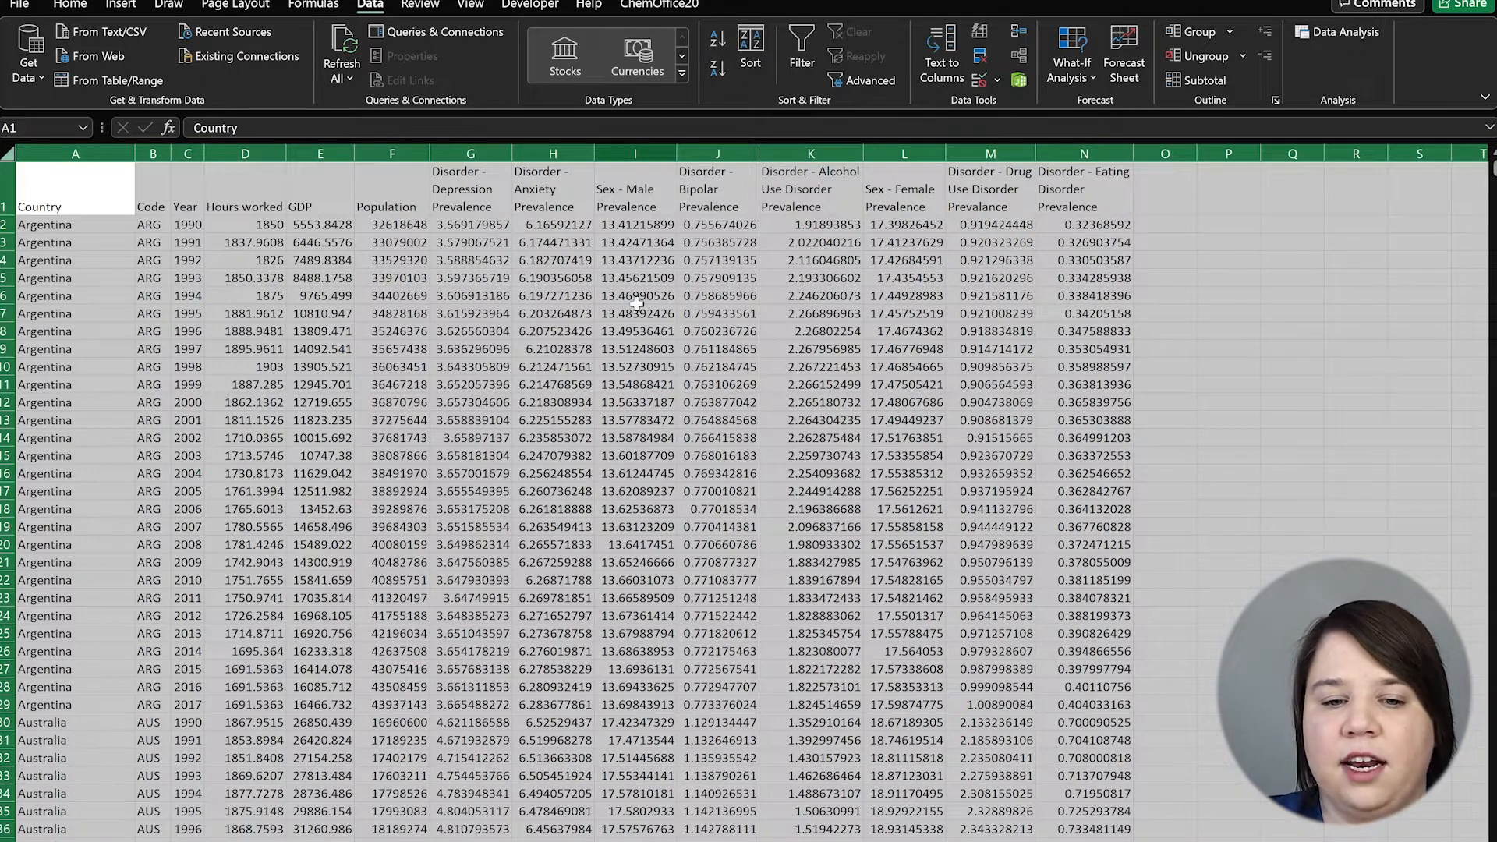
{"action": "left_click_drag", "start_coordinate": [471, 154], "coordinate": [1111, 152]}
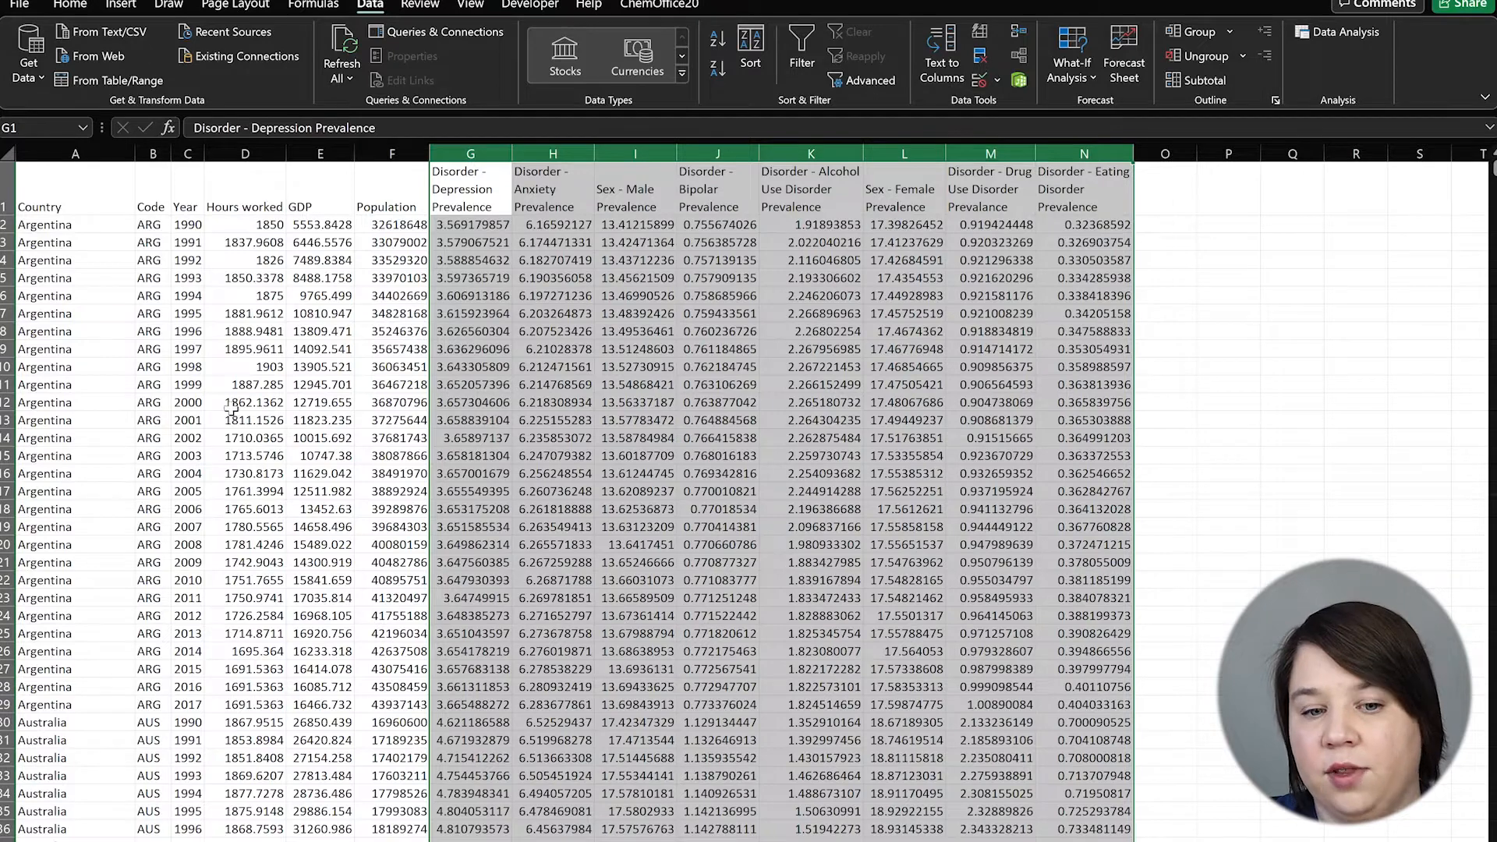
{"action": "left_click", "coordinate": [826, 351]}
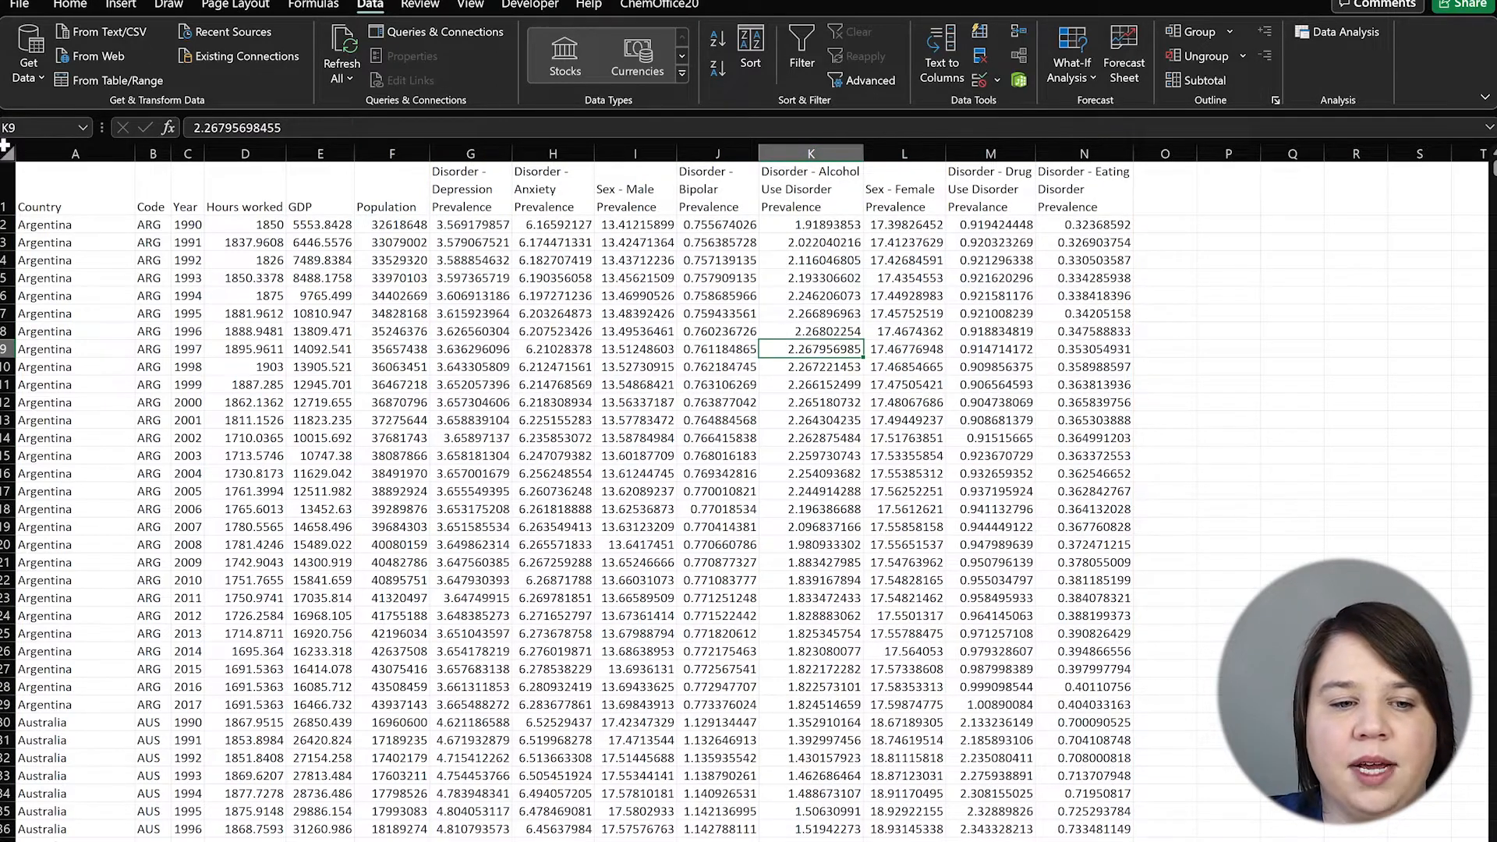
{"action": "left_click", "coordinate": [7, 148]}
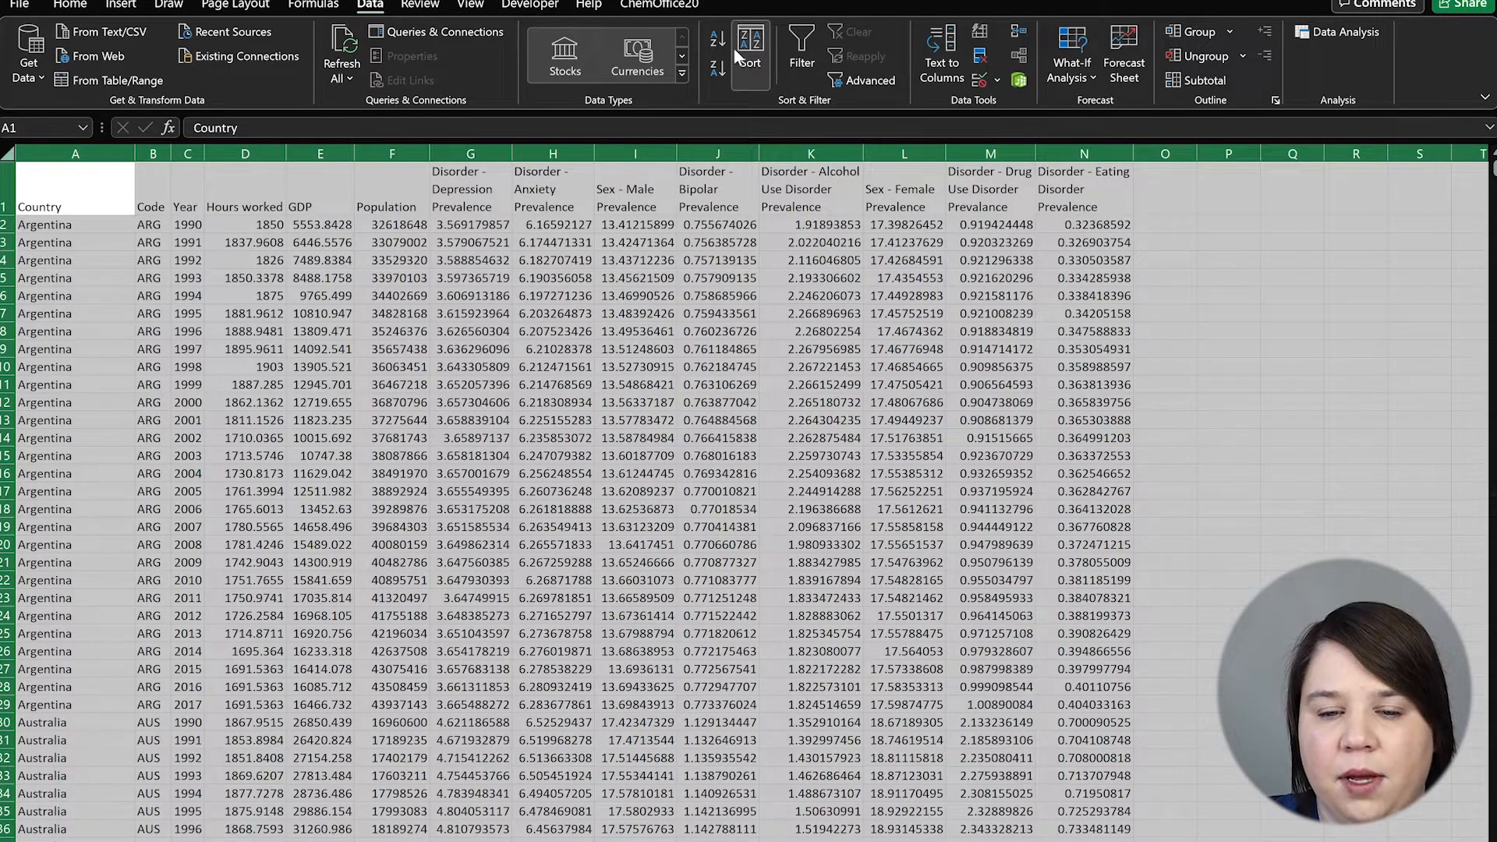
{"action": "left_click", "coordinate": [751, 63]}
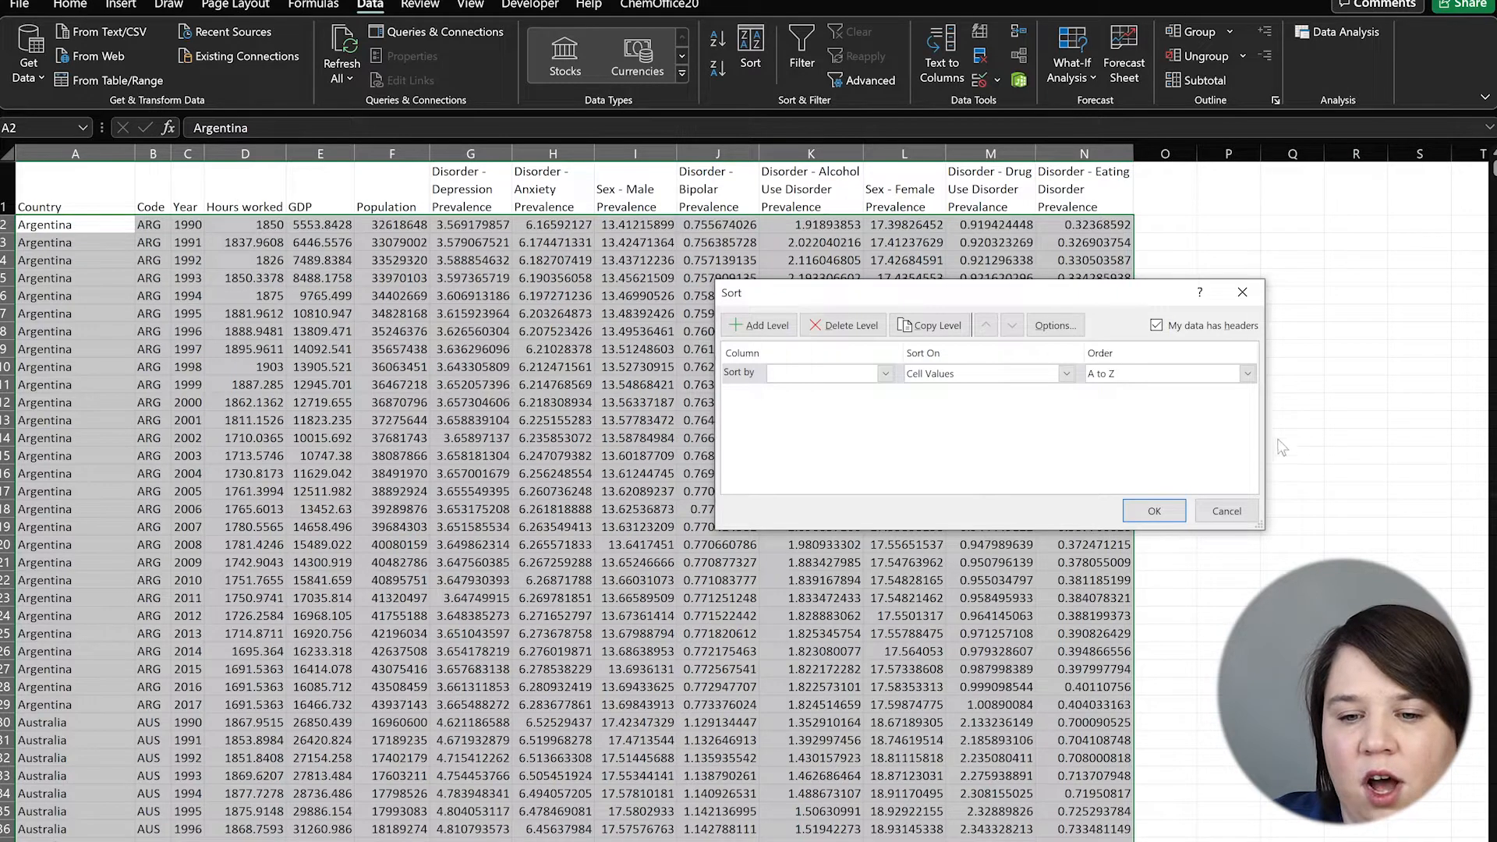
{"action": "left_click", "coordinate": [1056, 327]}
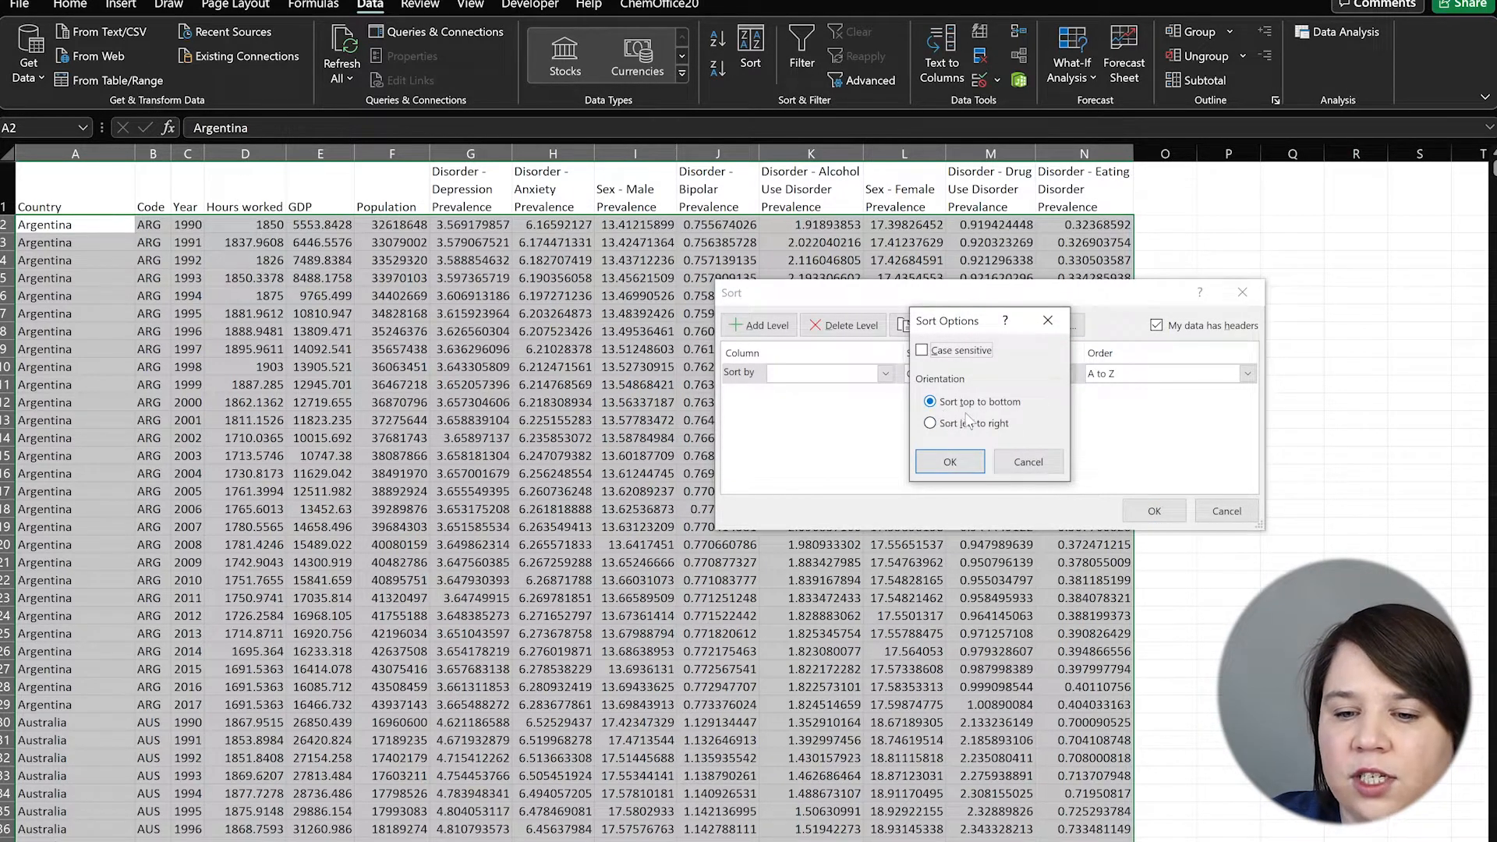
{"action": "left_click", "coordinate": [987, 429]}
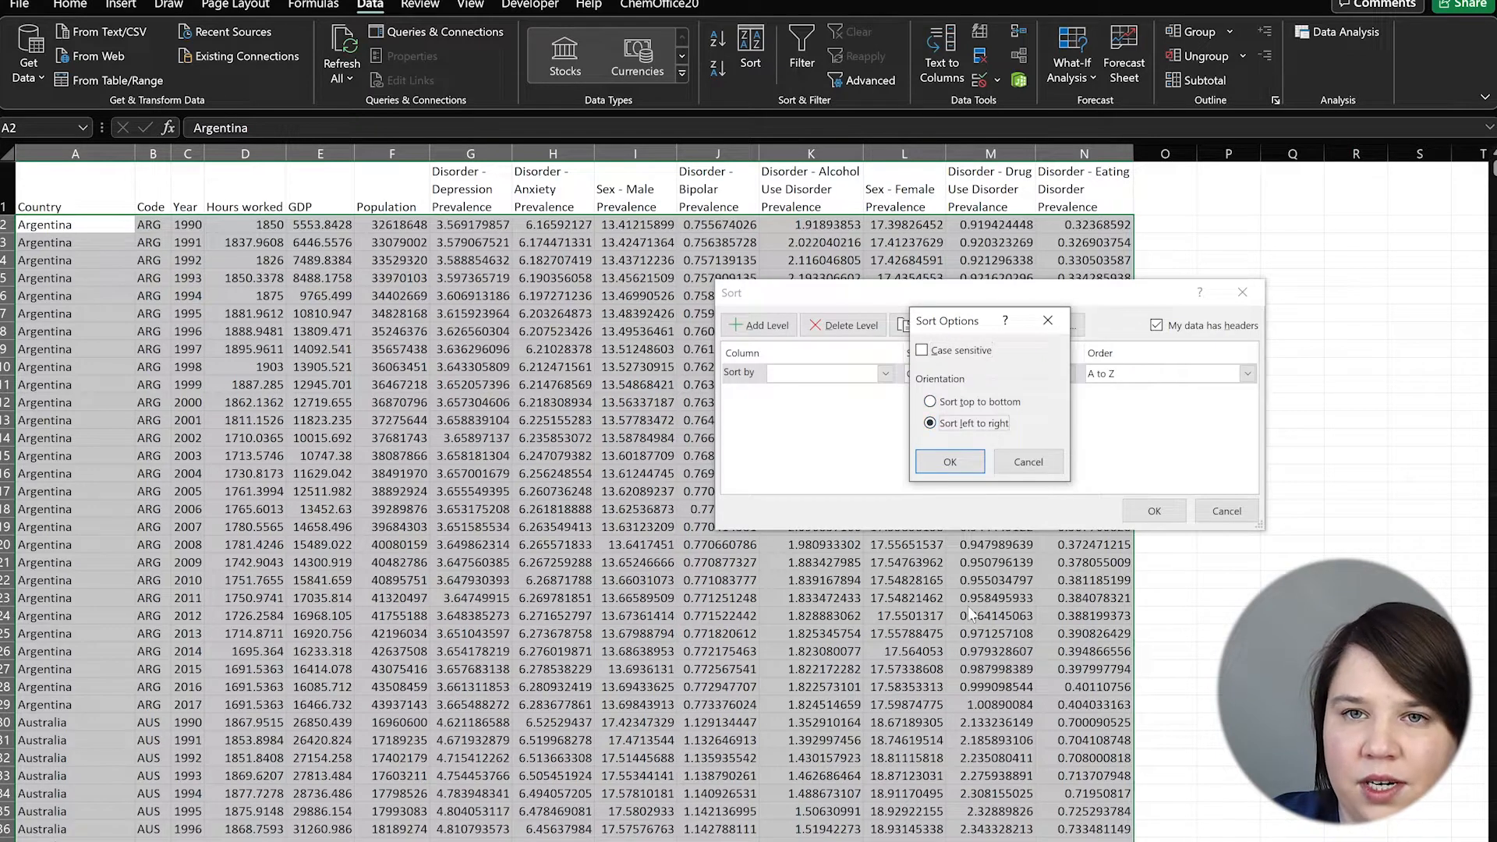
{"action": "left_click", "coordinate": [950, 462]}
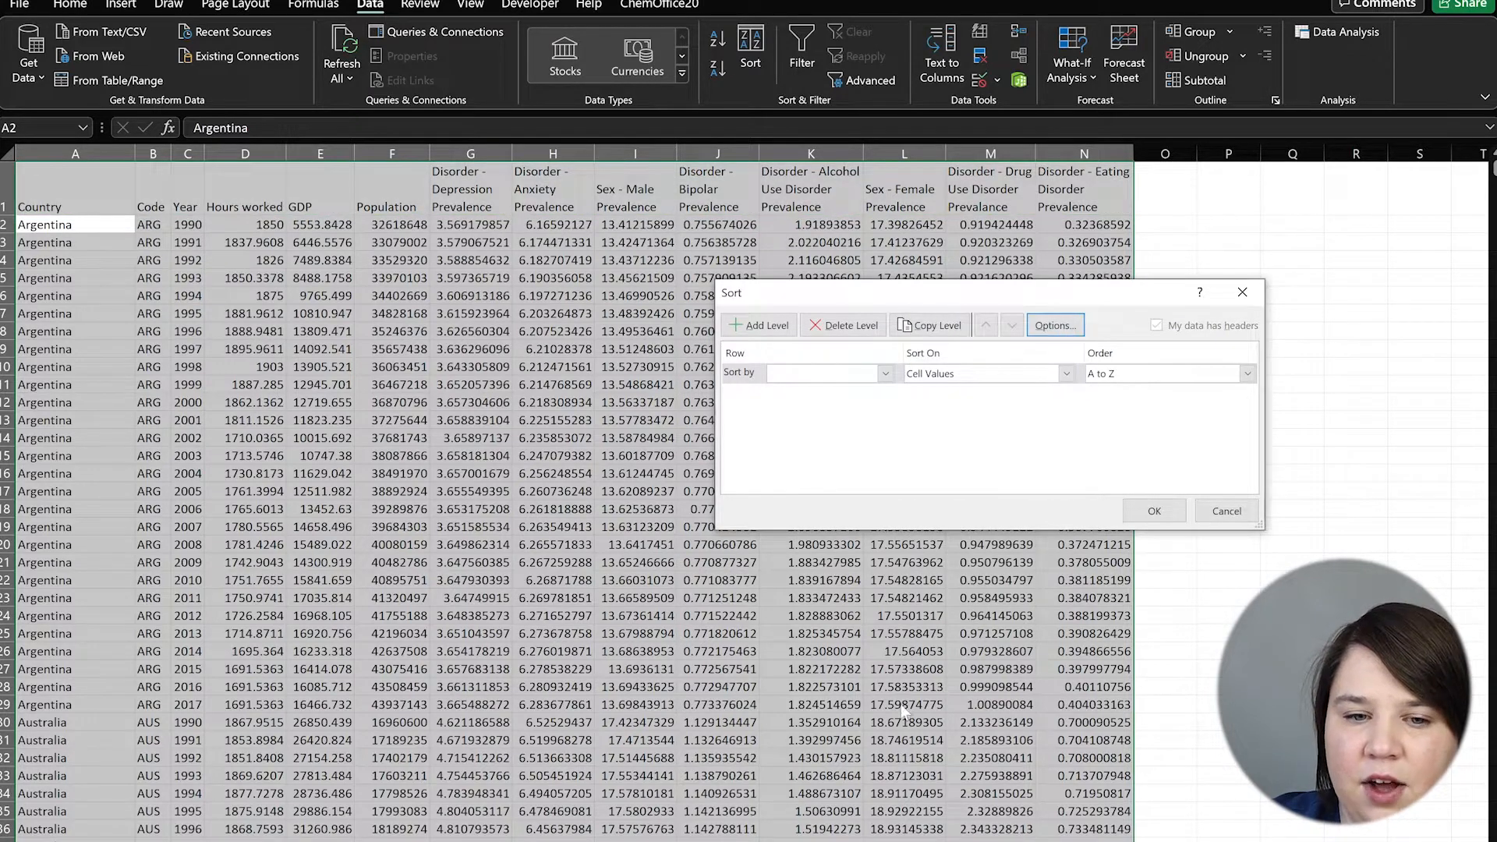
{"action": "left_click", "coordinate": [819, 375]}
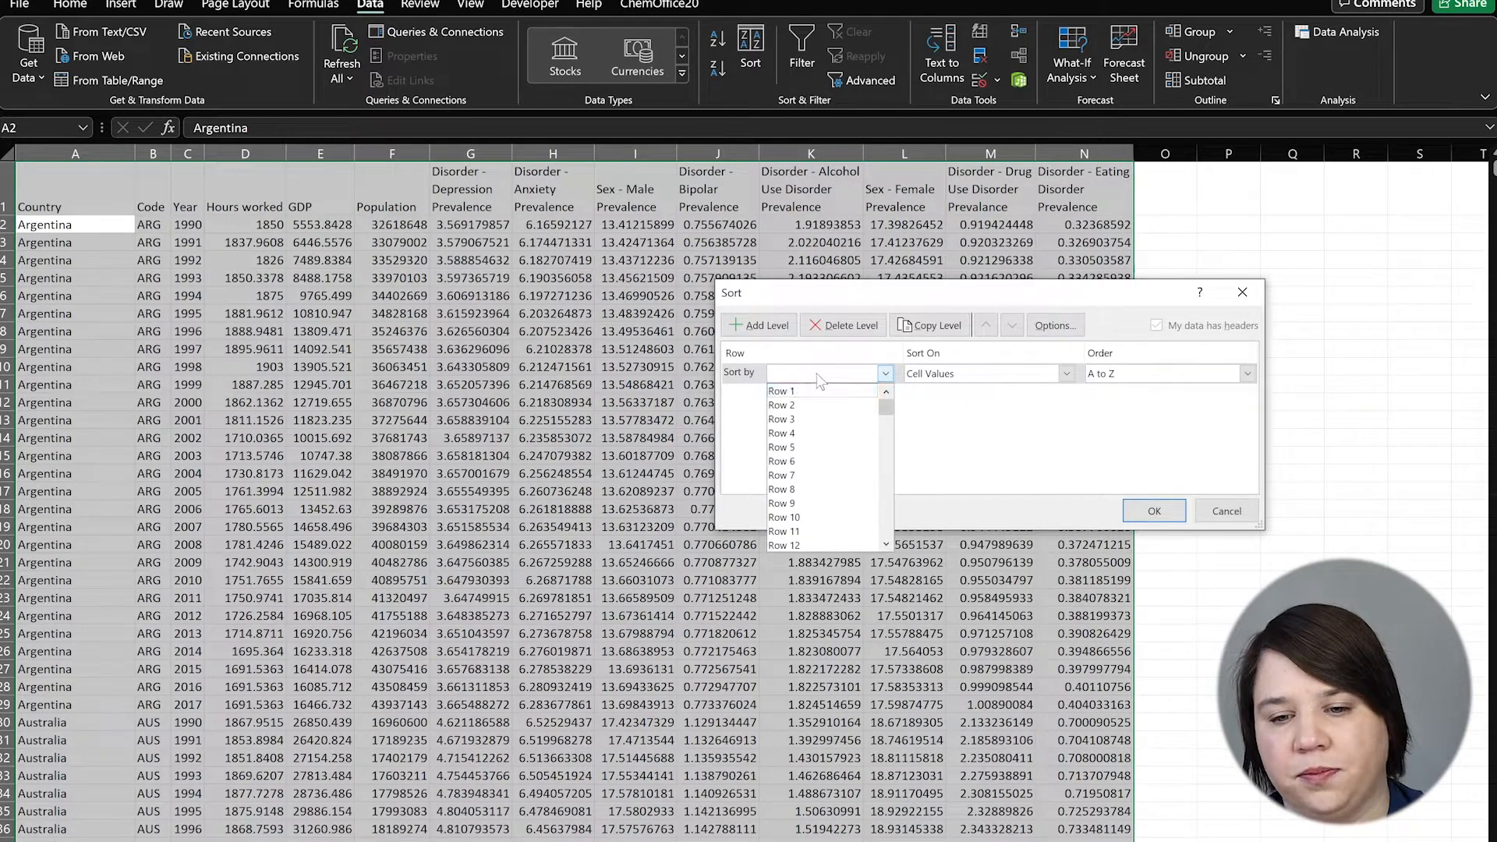
{"action": "left_click", "coordinate": [809, 397]}
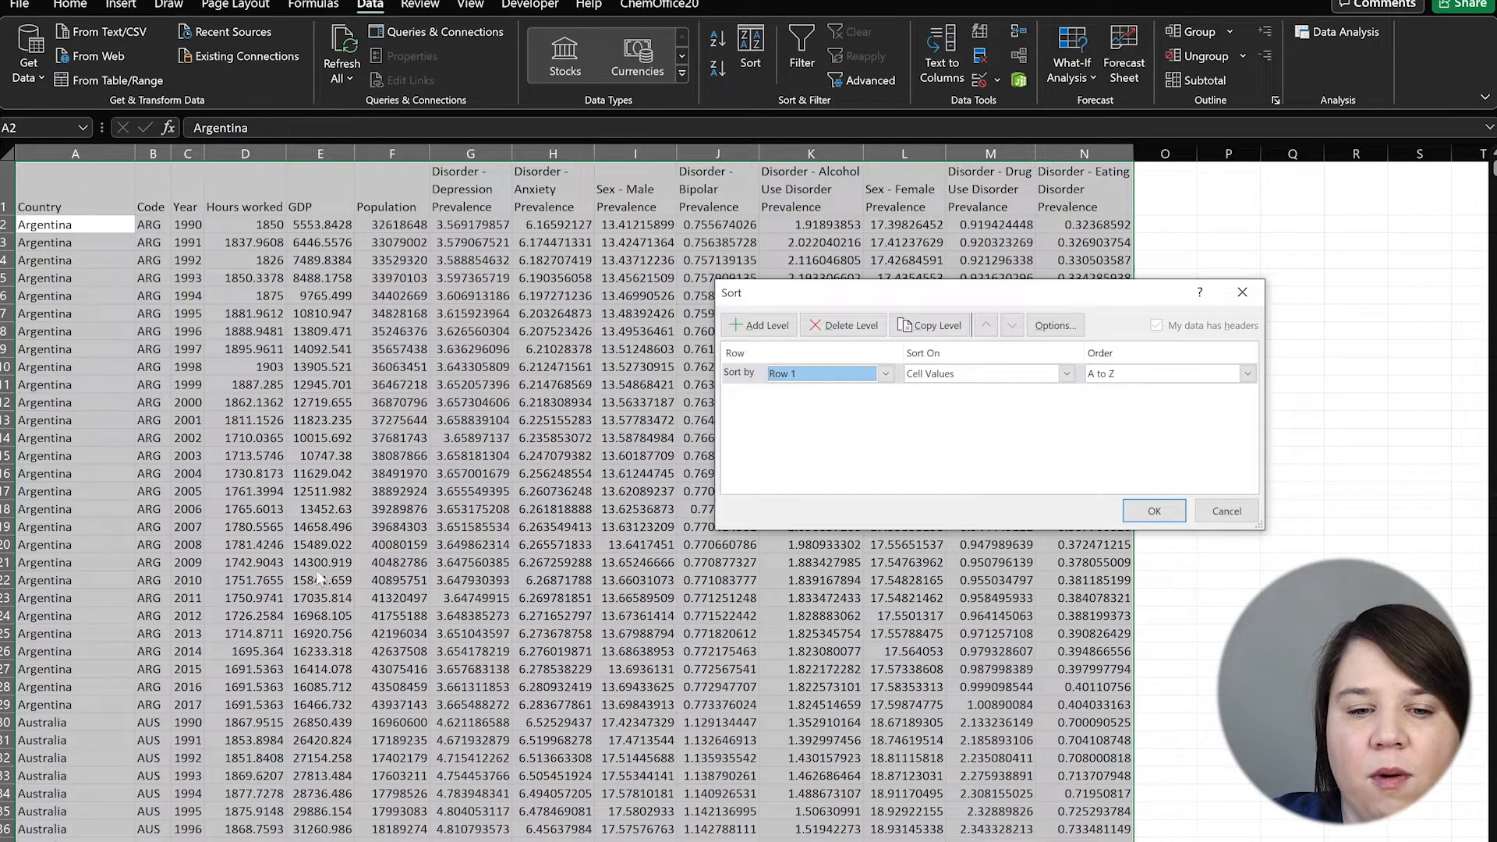
{"action": "left_click", "coordinate": [1226, 511]}
Sort columns G to N left to right by the cell values in Row 1, ordered A to Z
{"action": "left_click", "coordinate": [450, 149]}
{"action": "left_click_drag", "start_coordinate": [450, 150], "coordinate": [1084, 153]}
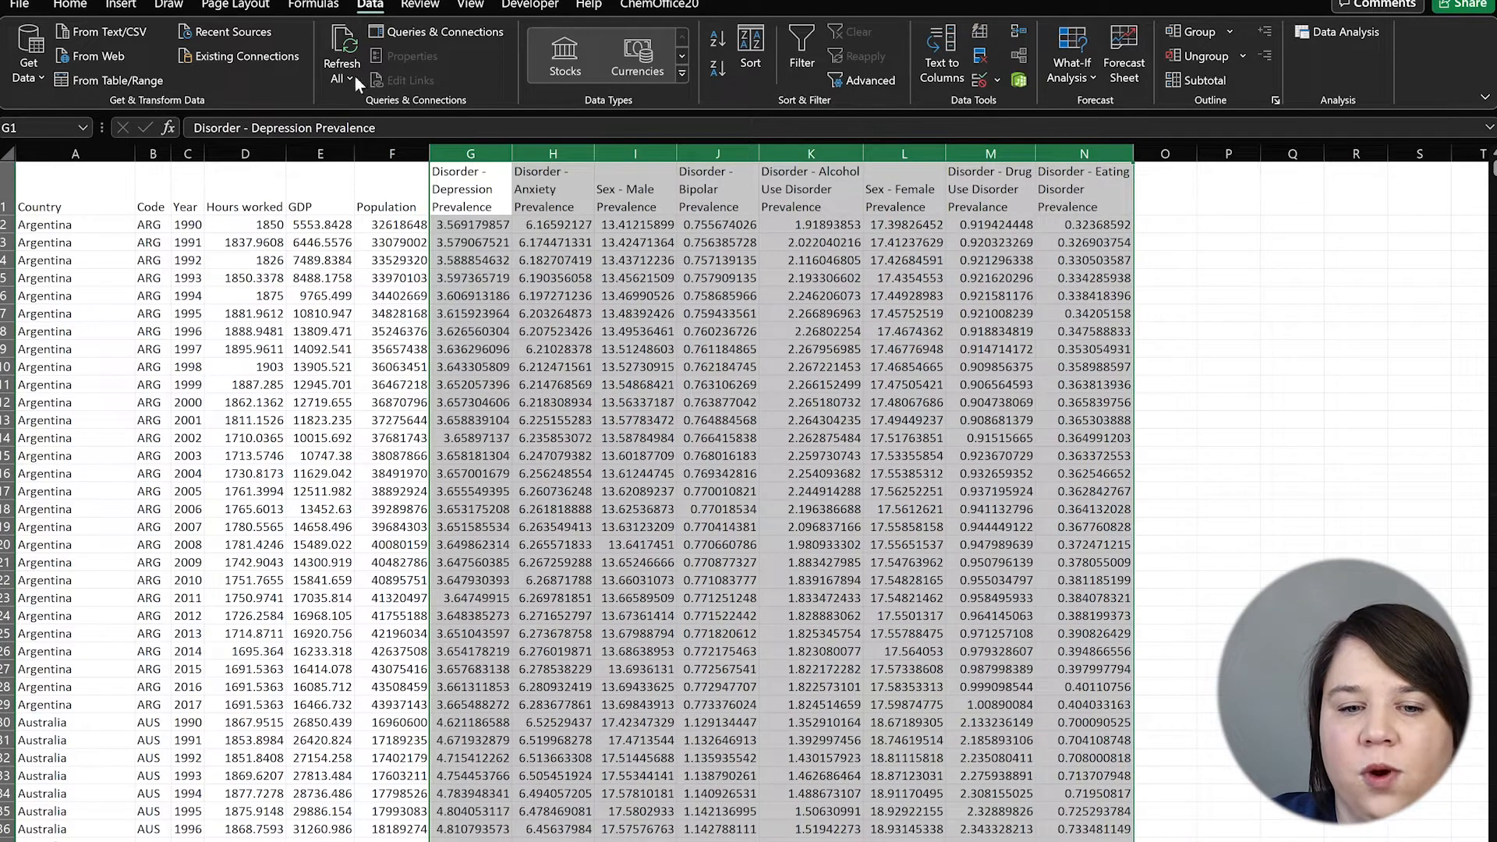
{"action": "left_click", "coordinate": [740, 40]}
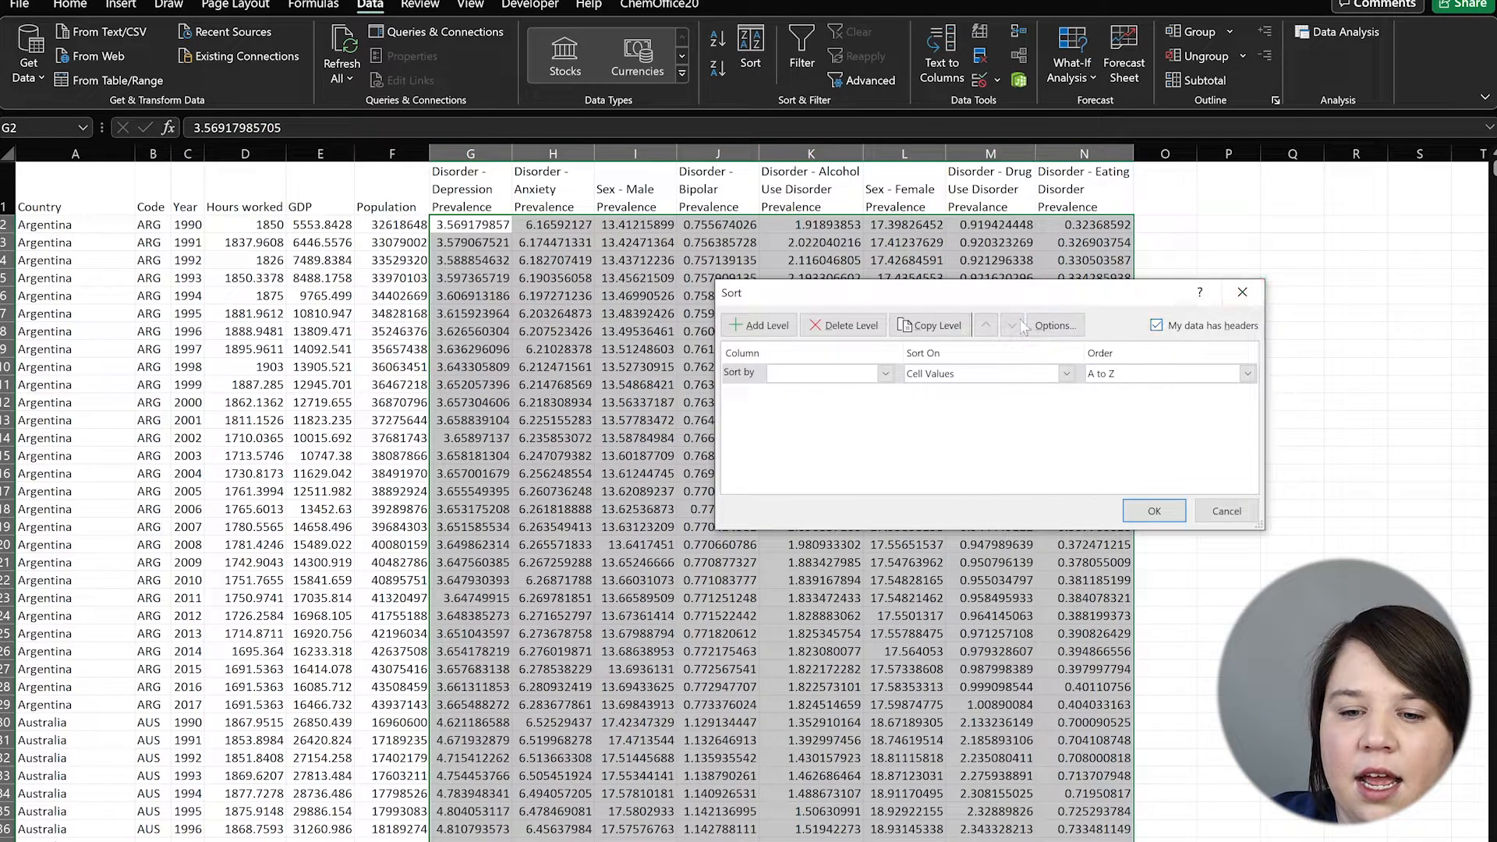
{"action": "left_click", "coordinate": [1054, 325]}
{"action": "left_click", "coordinate": [976, 426]}
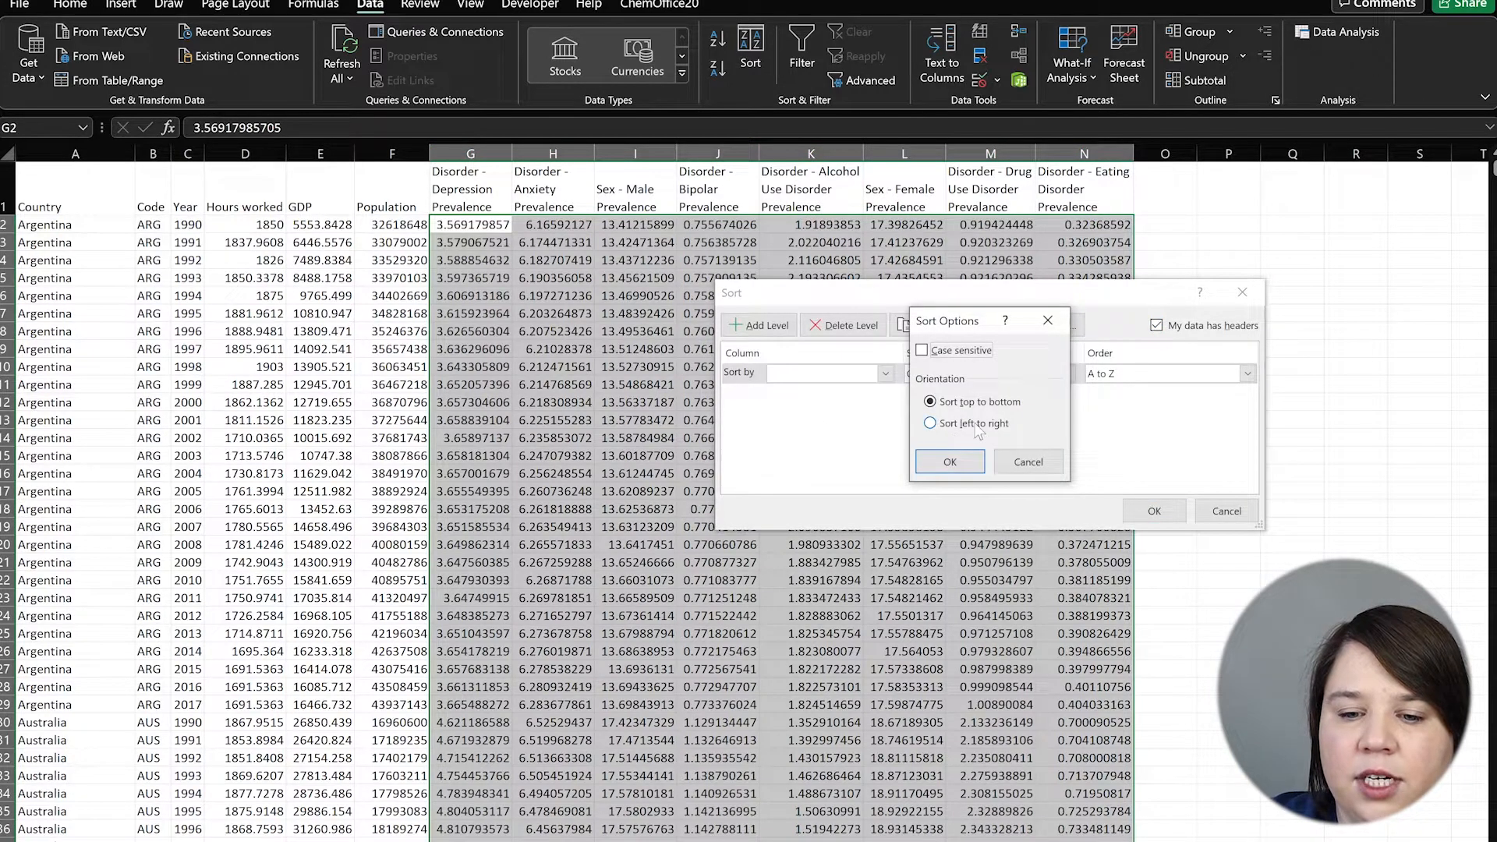
{"action": "left_click", "coordinate": [971, 468]}
{"action": "left_click", "coordinate": [885, 373]}
{"action": "left_click", "coordinate": [811, 387]}
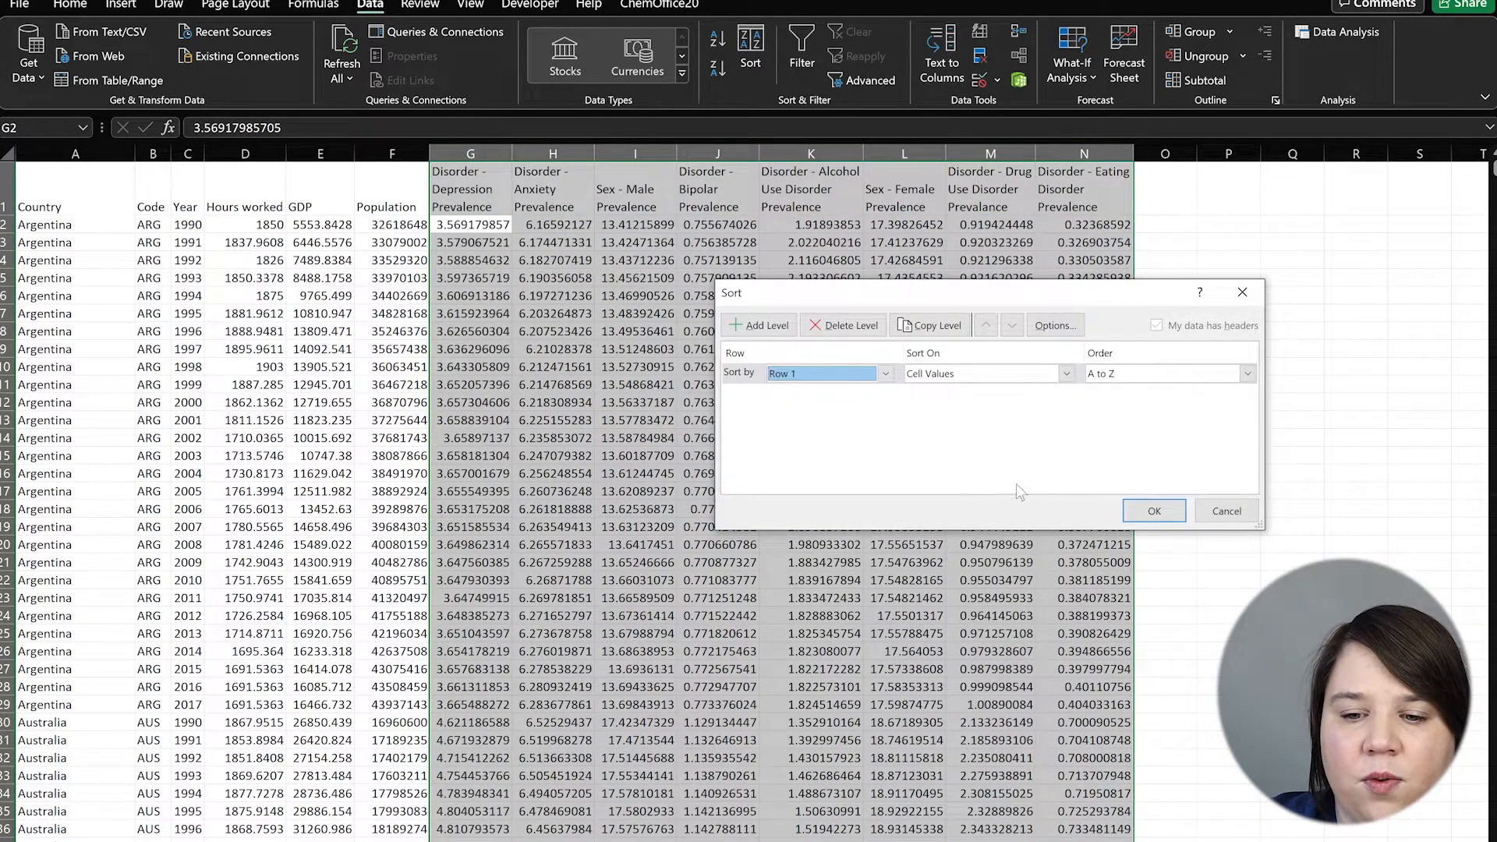
{"action": "left_click", "coordinate": [1166, 515]}
{"action": "left_click", "coordinate": [1228, 598]}
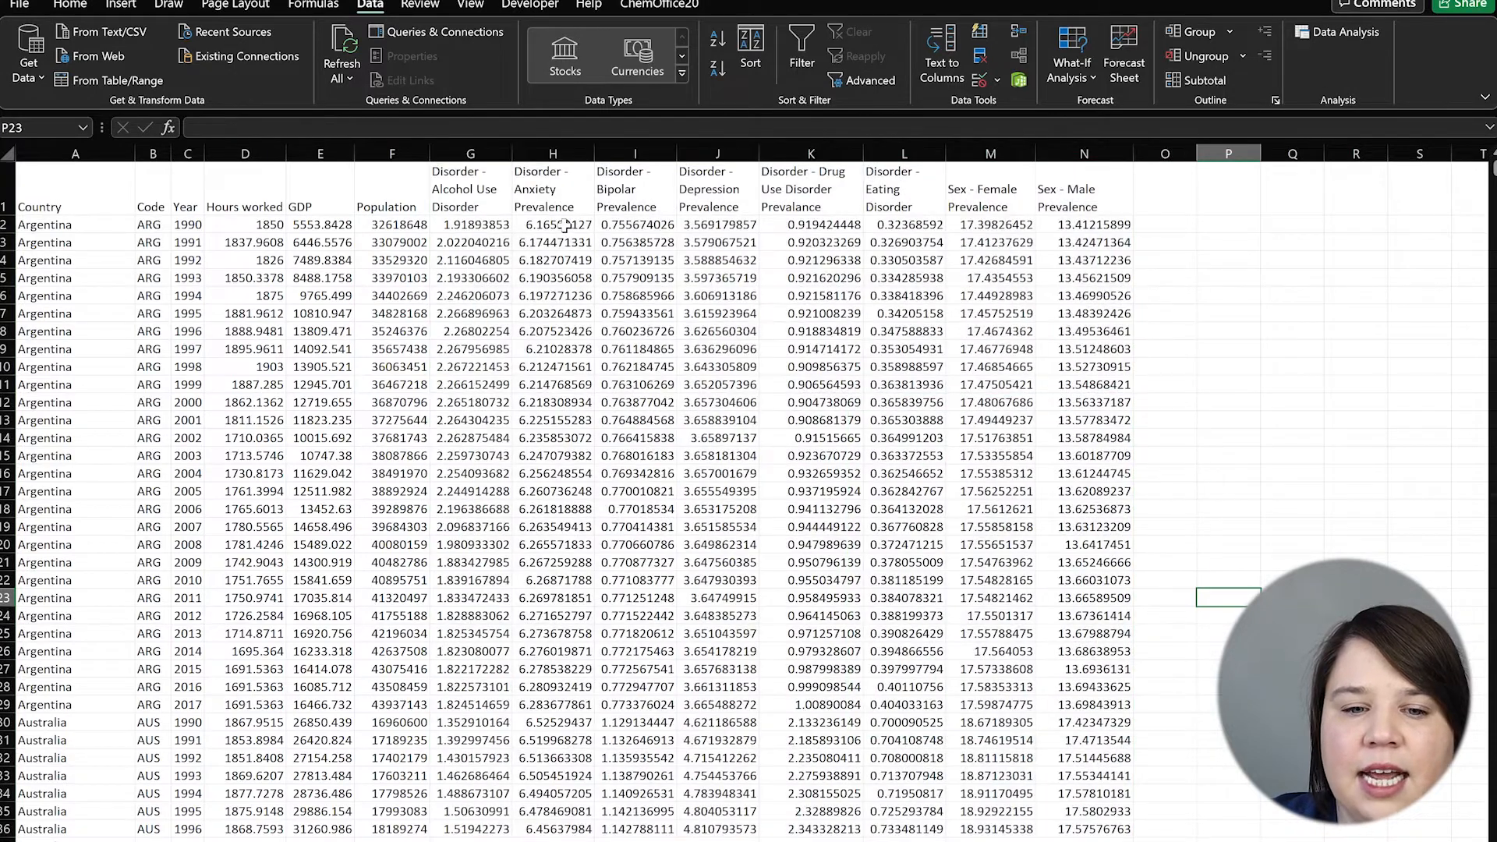
{"action": "left_click_drag", "start_coordinate": [456, 151], "coordinate": [1092, 153]}
{"action": "left_click", "coordinate": [1326, 334]}
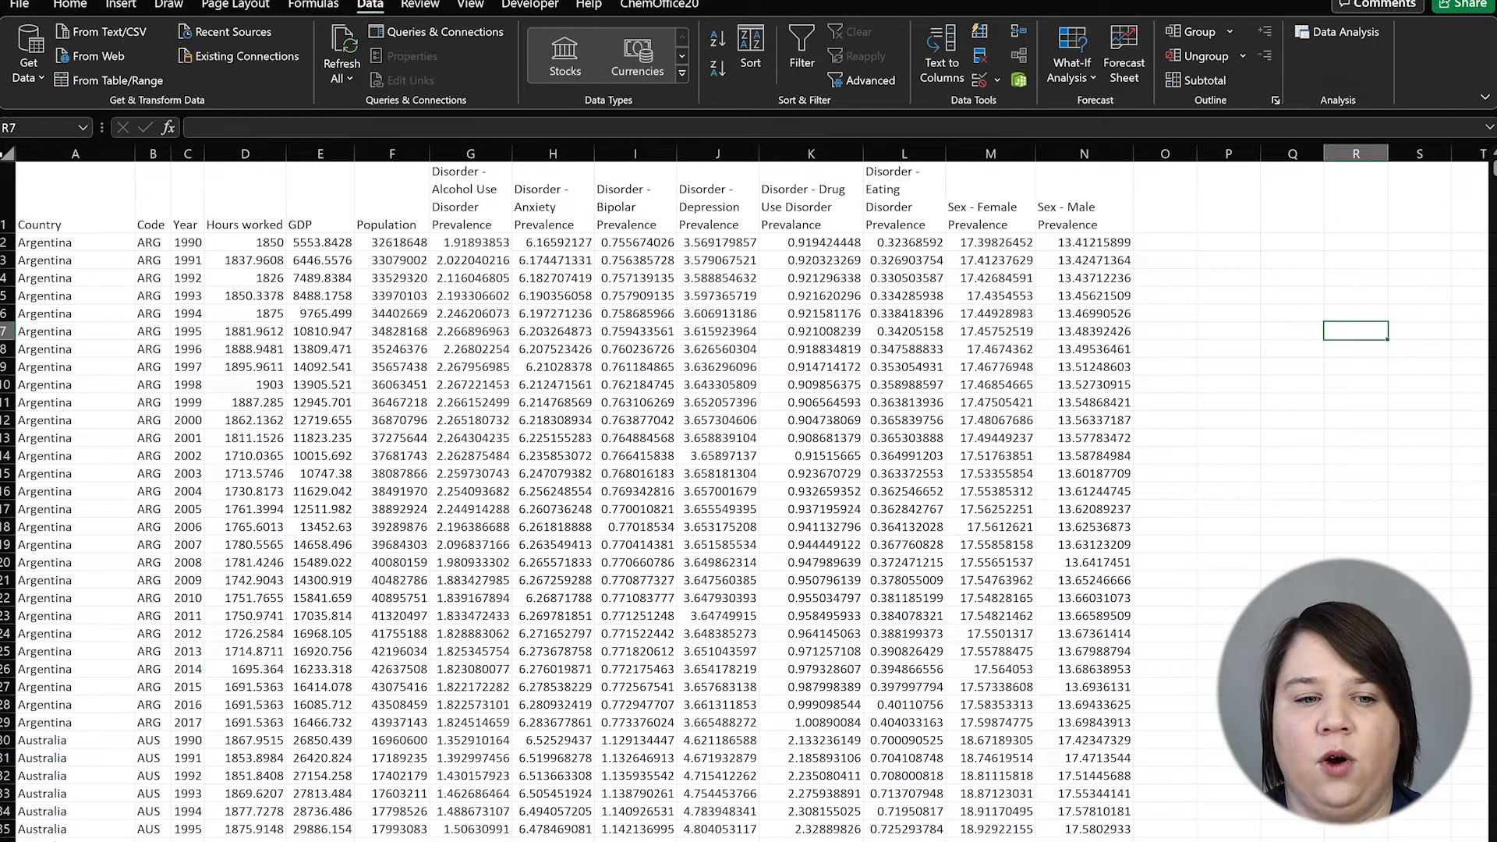
Start a custom sort of the whole data range and set its orientation to sort top to bottom
{"action": "key", "text": "ctrl+a"}
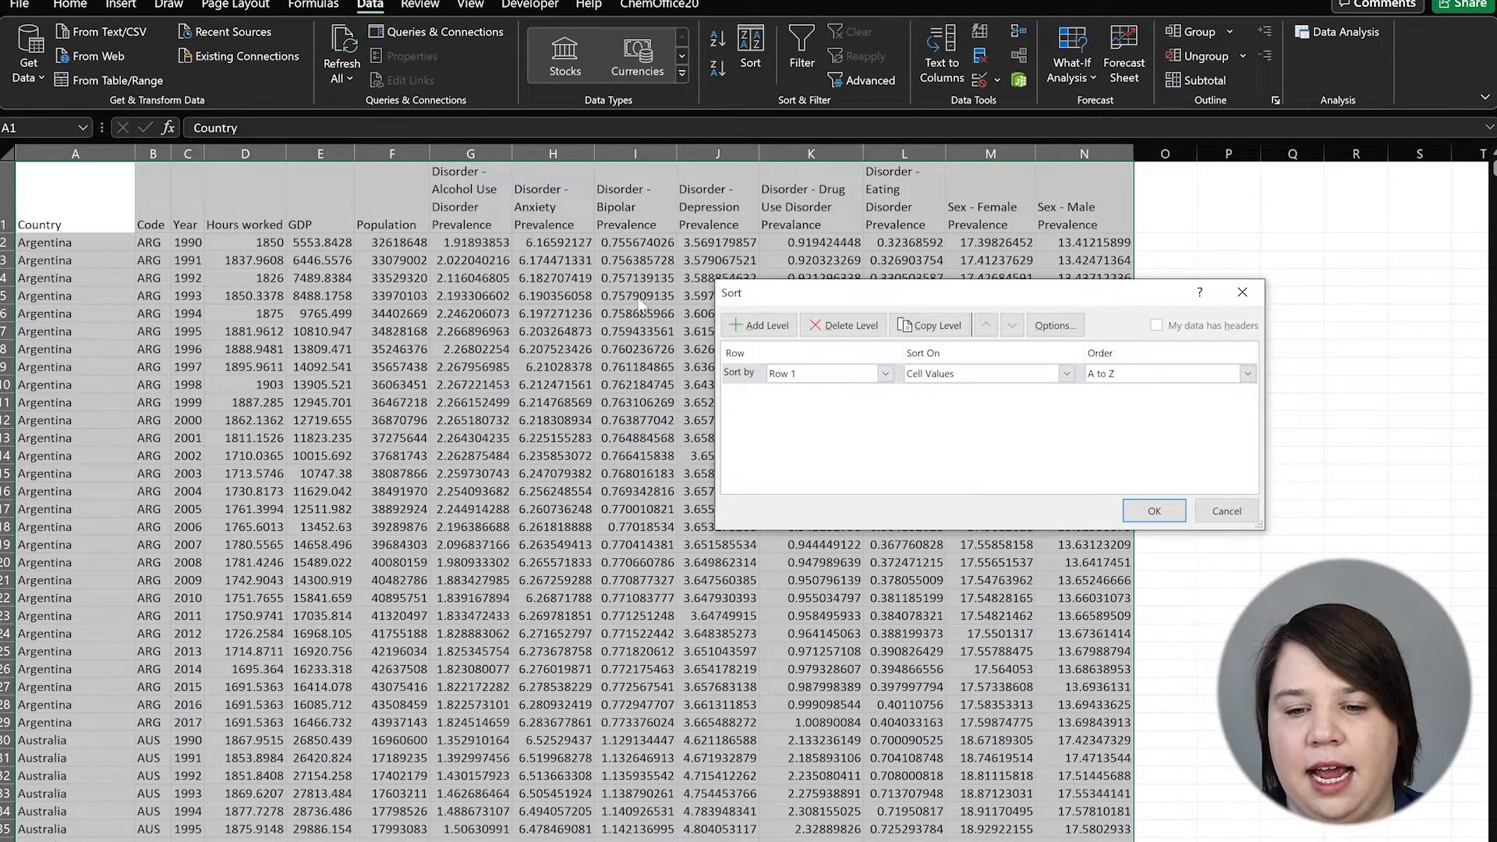
{"action": "left_click", "coordinate": [1055, 325]}
{"action": "left_click", "coordinate": [975, 402]}
{"action": "left_click", "coordinate": [950, 461]}
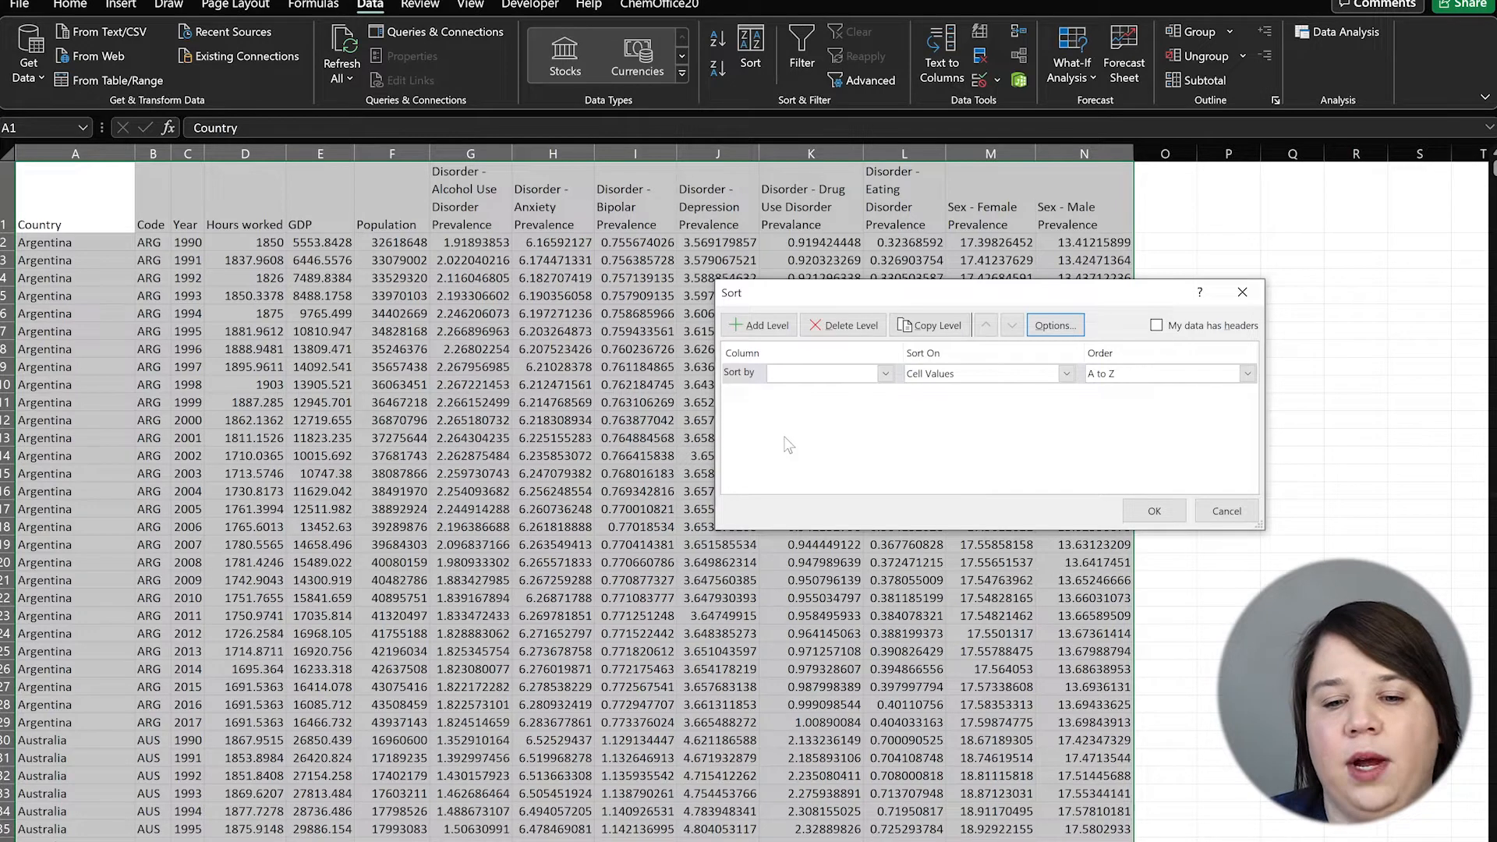
Treat the first row as headers and sort the rows by Disorder - Alcohol Use Disorder Prevalence, largest to smallest
{"action": "left_click", "coordinate": [885, 375]}
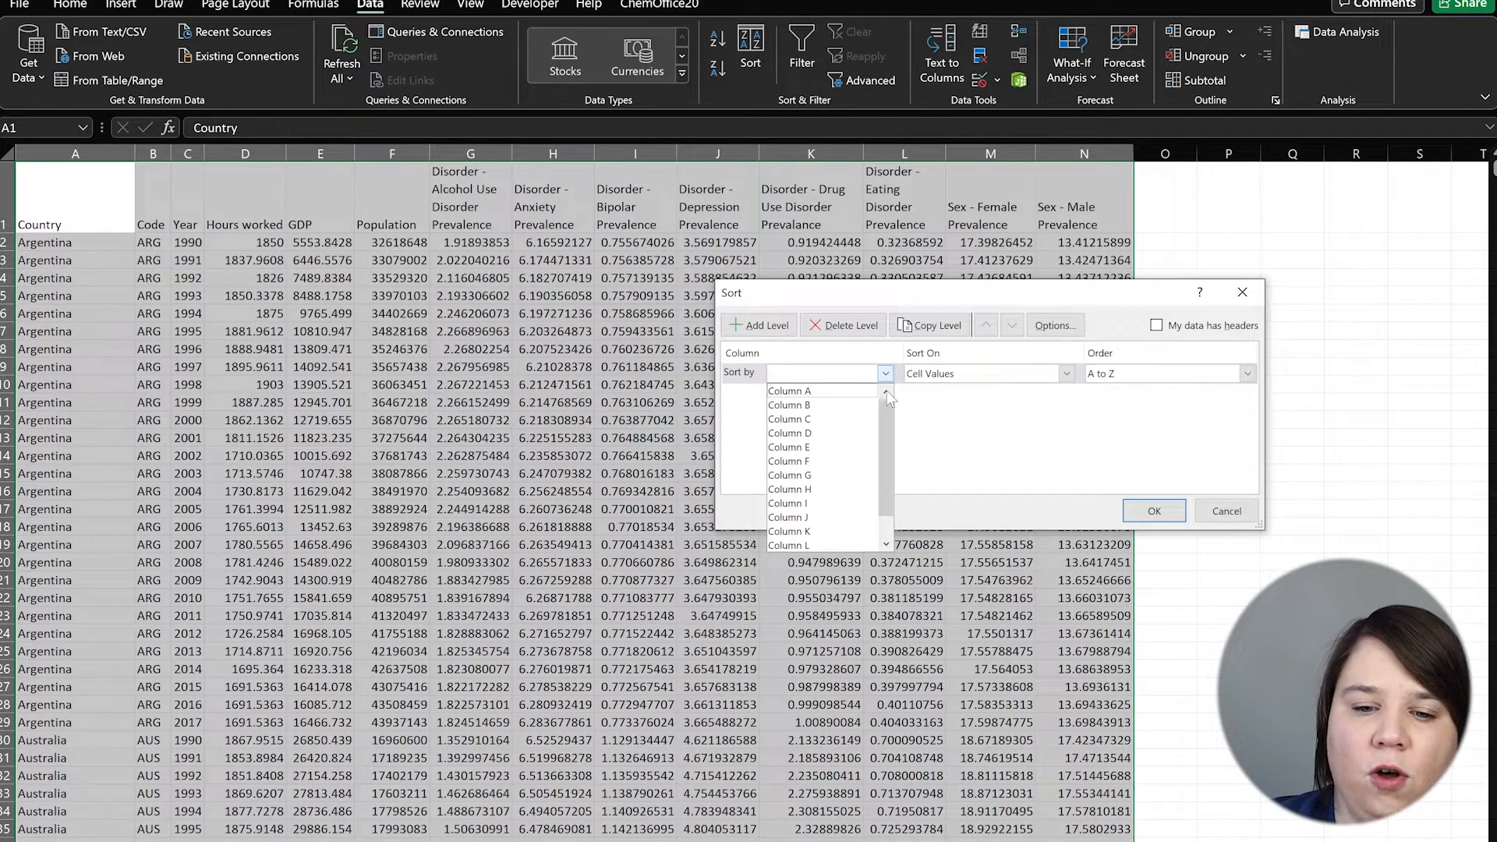
{"action": "left_click", "coordinate": [1168, 328]}
{"action": "left_click", "coordinate": [1162, 326]}
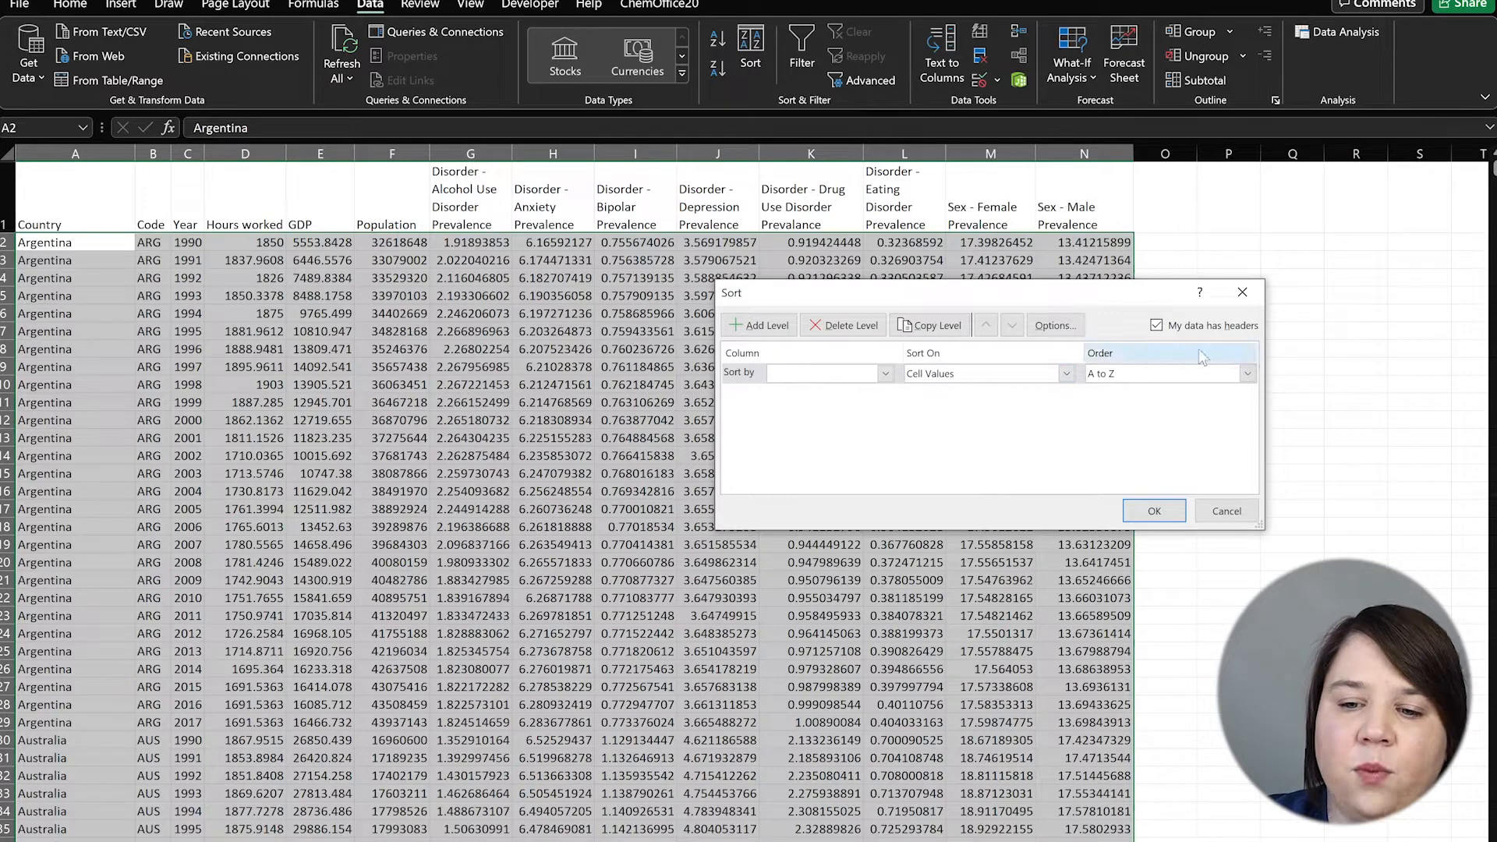
{"action": "left_click", "coordinate": [850, 374]}
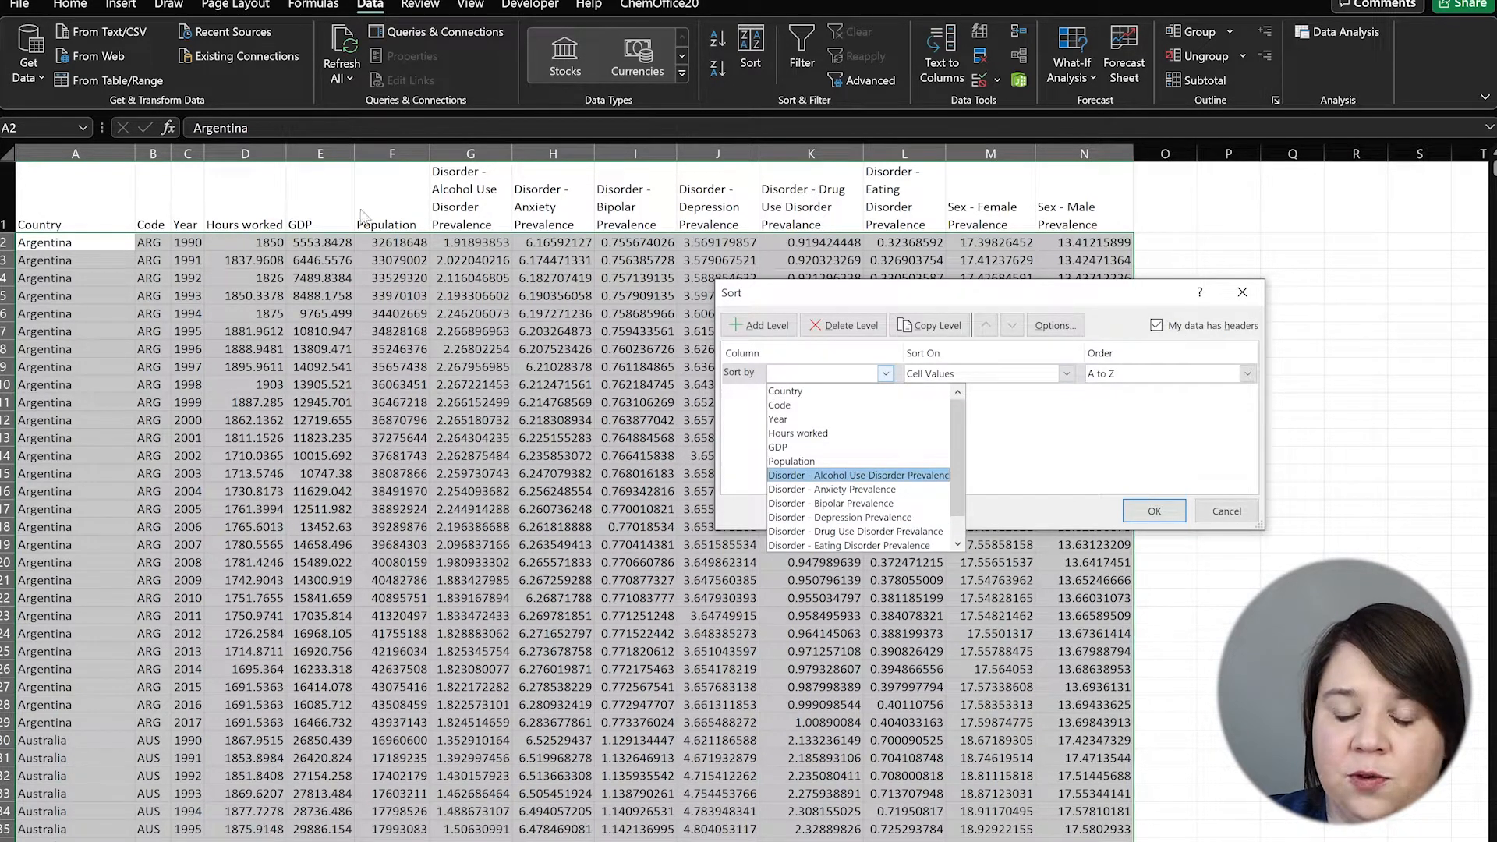
{"action": "left_click", "coordinate": [905, 477]}
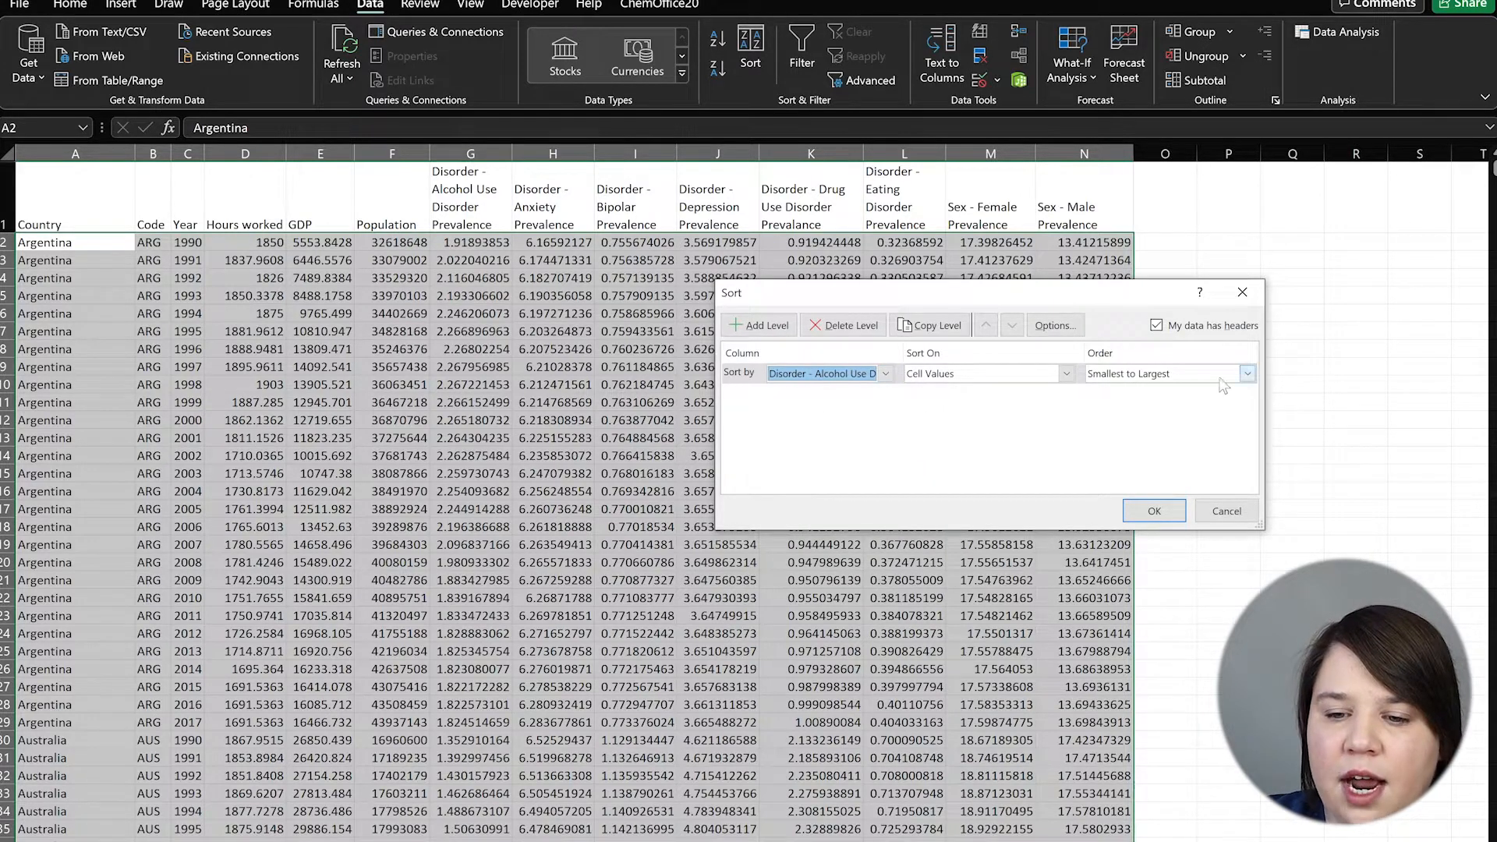
{"action": "left_click", "coordinate": [1247, 373]}
{"action": "left_click", "coordinate": [1154, 402]}
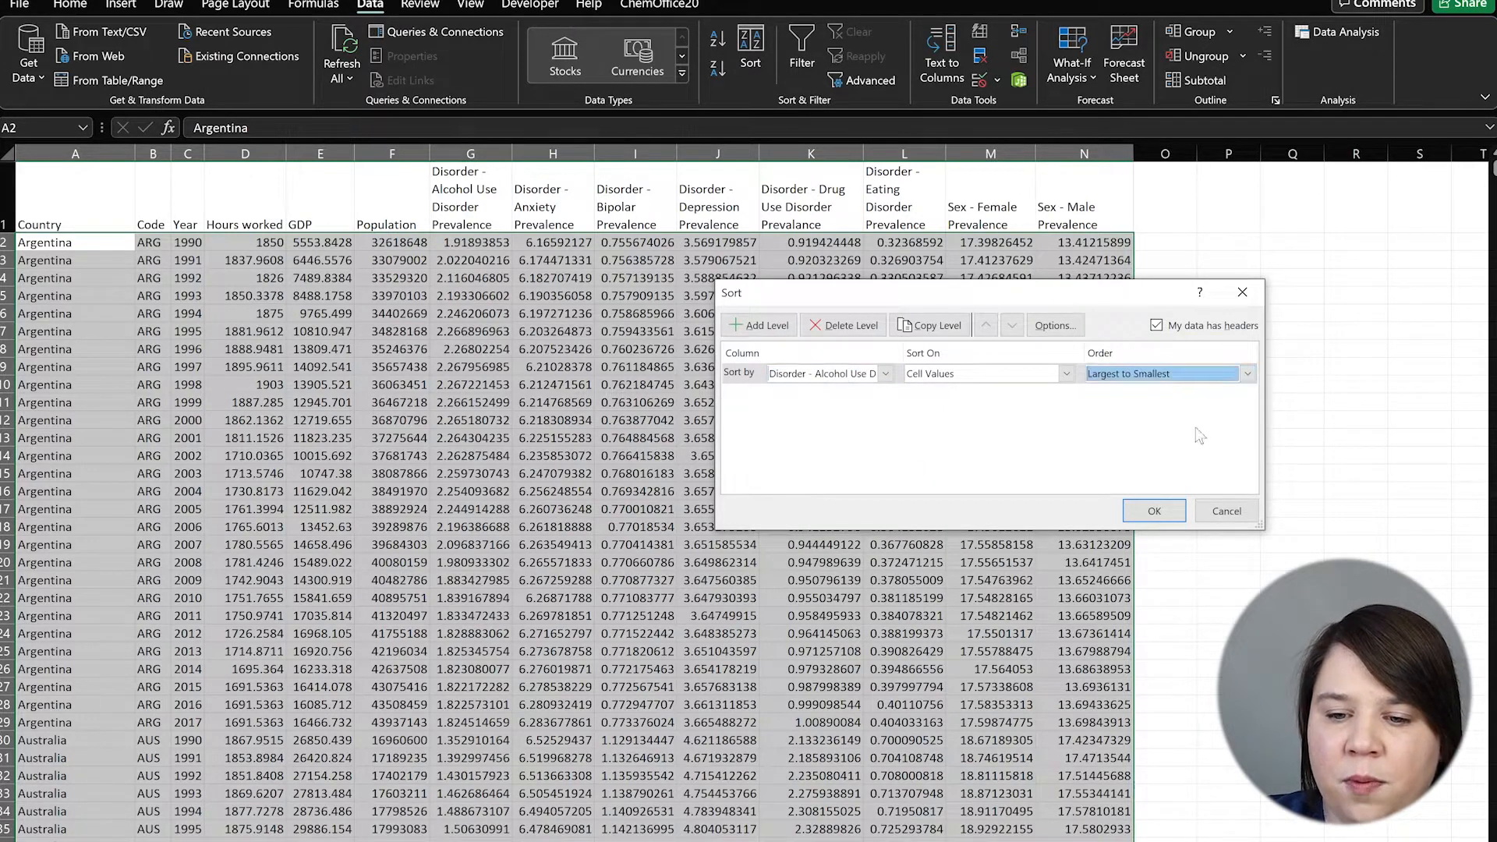
{"action": "left_click", "coordinate": [1168, 516]}
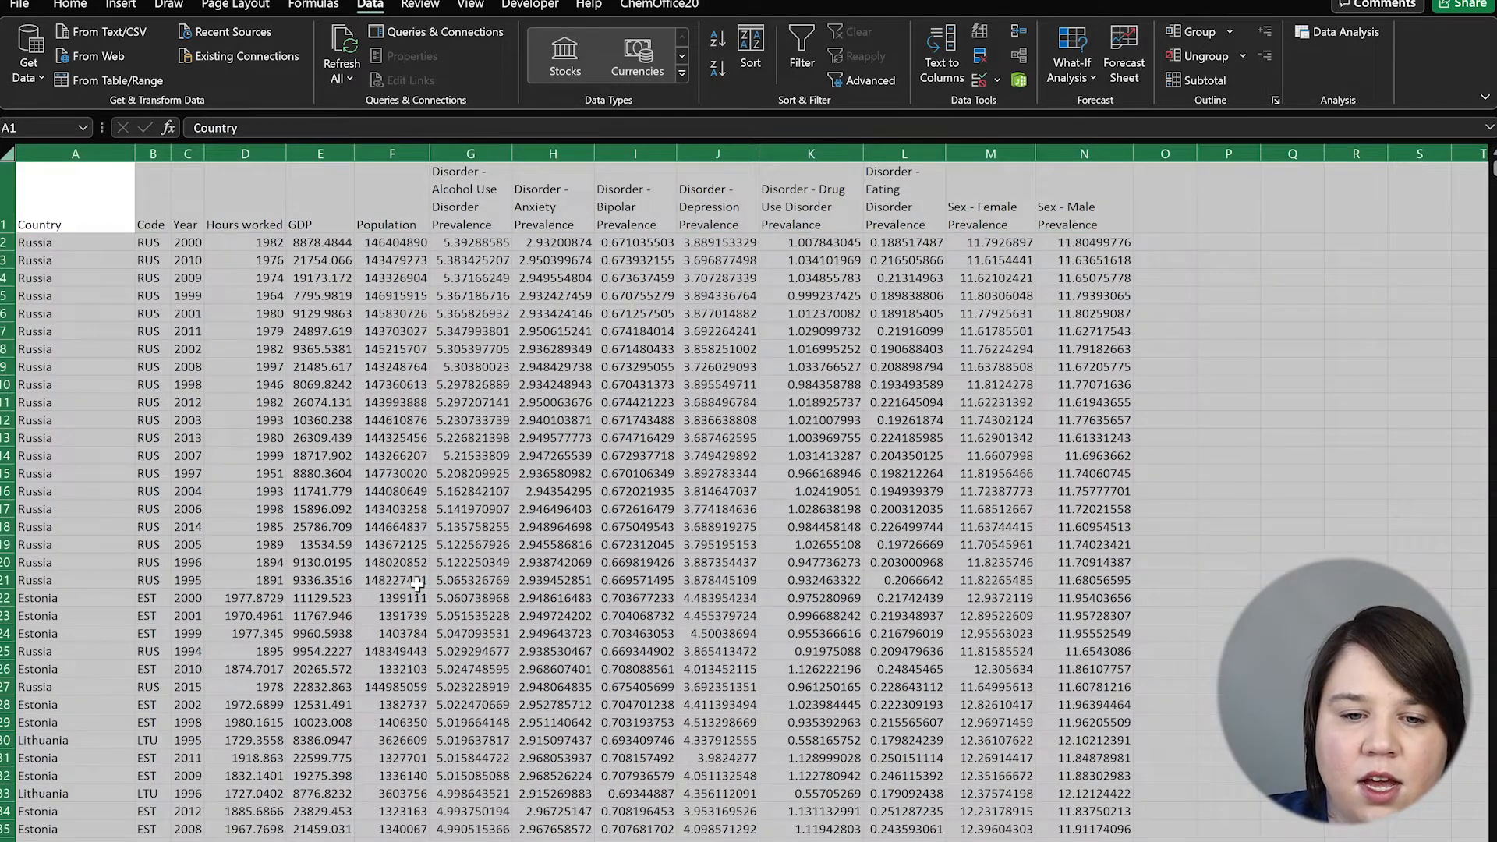
Examine the sorted rows to see which countries and years rank highest for alcohol use disorder prevalence
{"action": "left_click", "coordinate": [418, 584]}
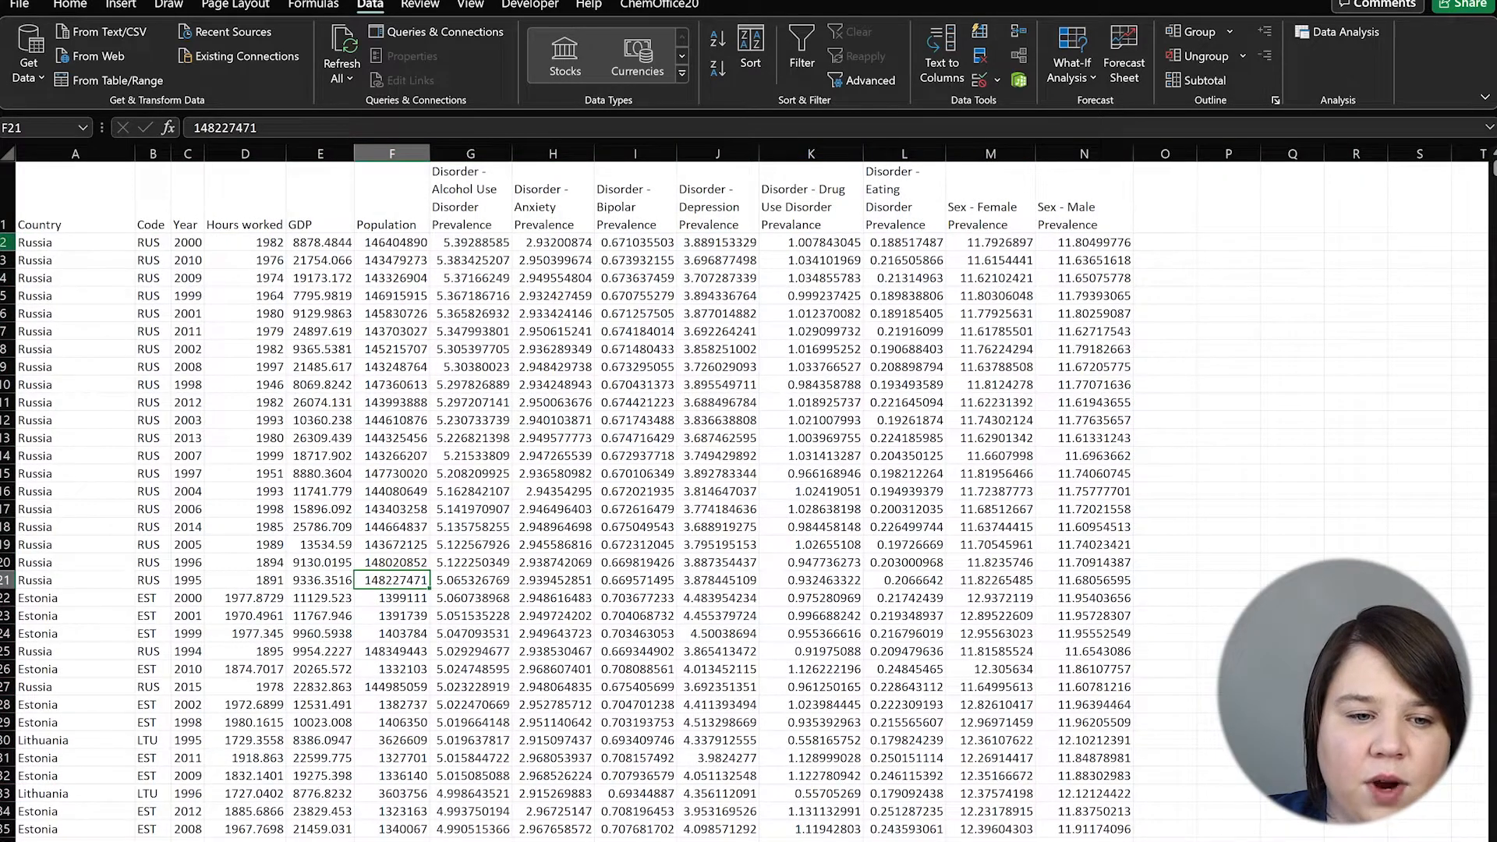
{"action": "left_click", "coordinate": [6, 242]}
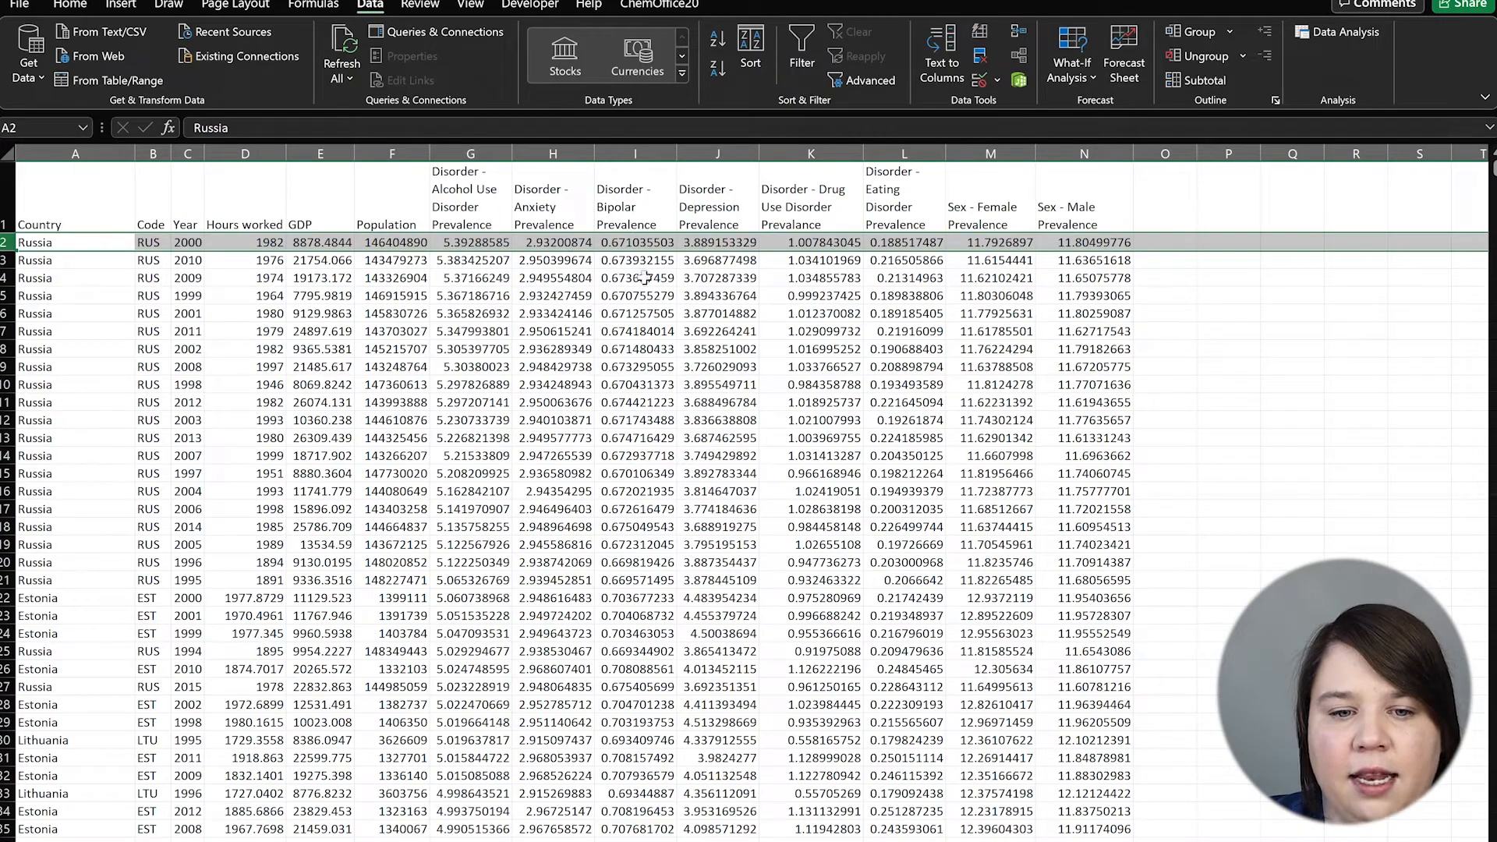
{"action": "scroll", "coordinate": [413, 312], "scroll_direction": "down", "scroll_amount": 4}
{"action": "scroll", "coordinate": [409, 311], "scroll_direction": "up", "scroll_amount": 4}
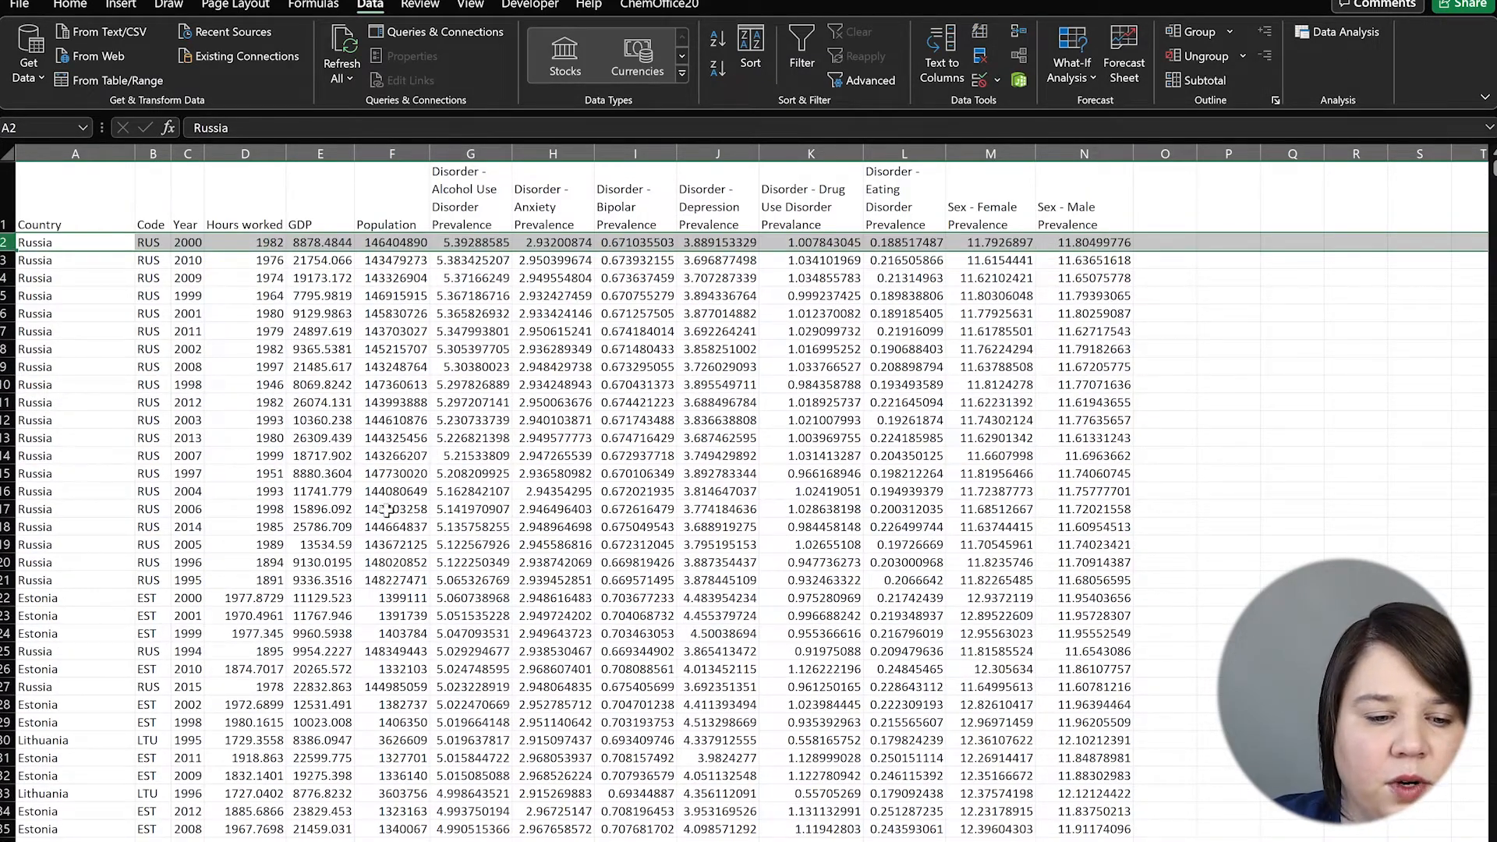
{"action": "scroll", "coordinate": [380, 541], "scroll_direction": "down", "scroll_amount": 4}
{"action": "scroll", "coordinate": [211, 312], "scroll_direction": "down", "scroll_amount": 4}
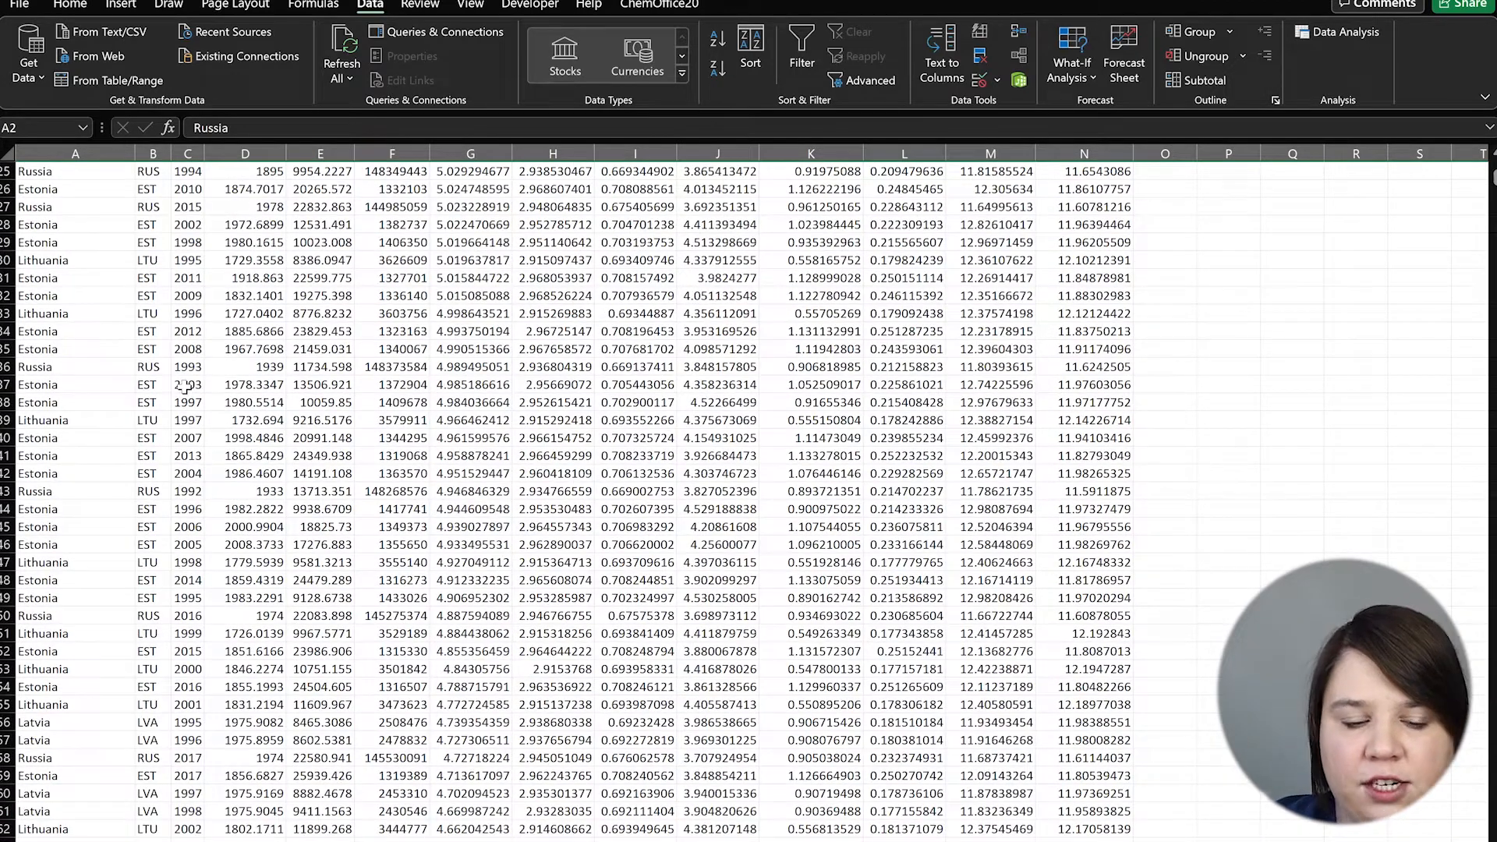
{"action": "scroll", "coordinate": [289, 401], "scroll_direction": "up", "scroll_amount": 8}
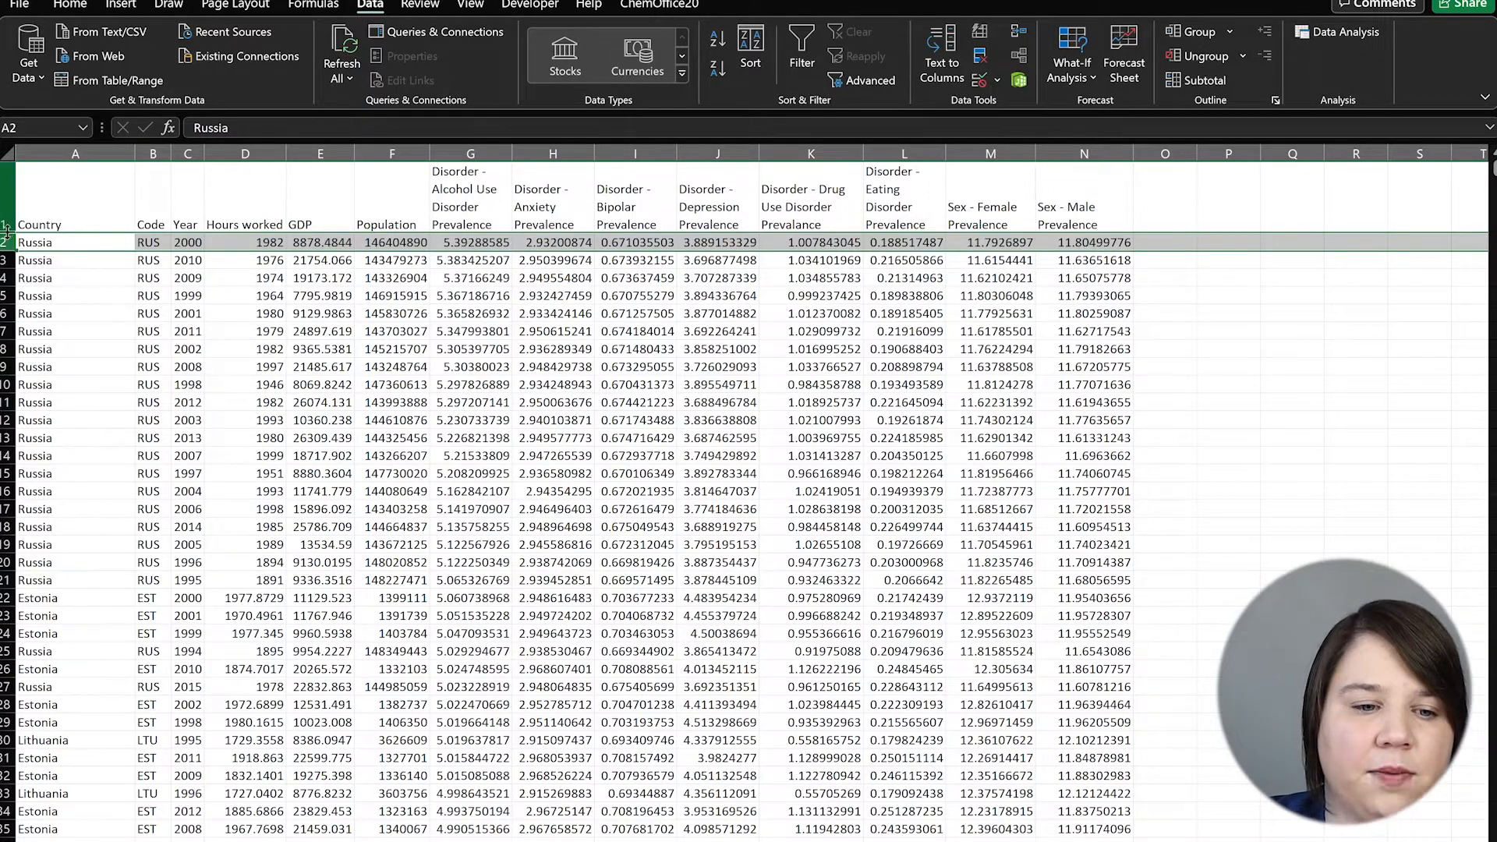
Start a custom sort of the whole sheet, add a second level, and set the first level to Country, A to Z
{"action": "left_click", "coordinate": [10, 152]}
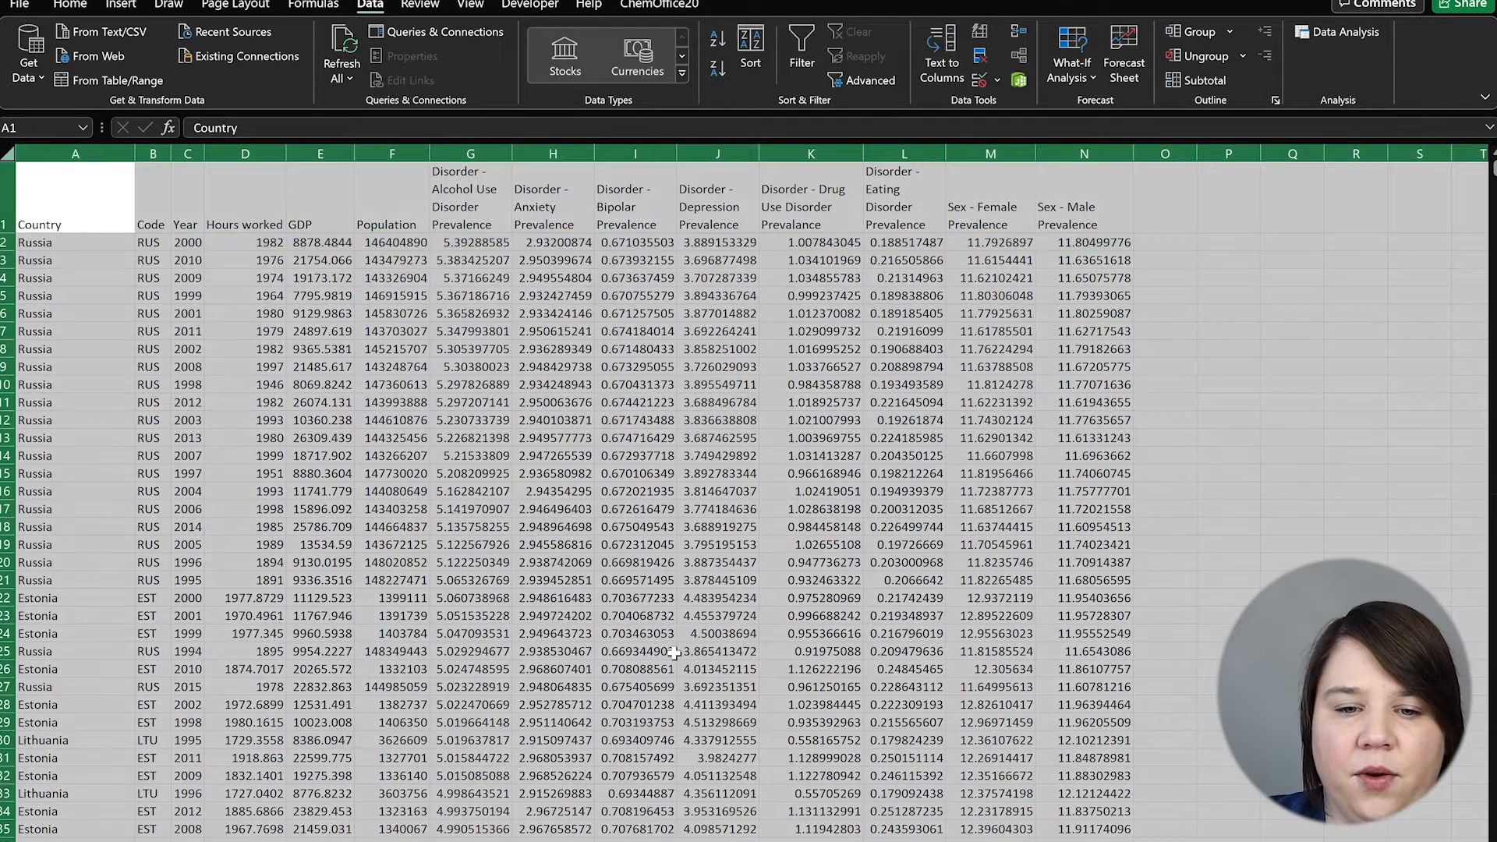
{"action": "left_click", "coordinate": [747, 51]}
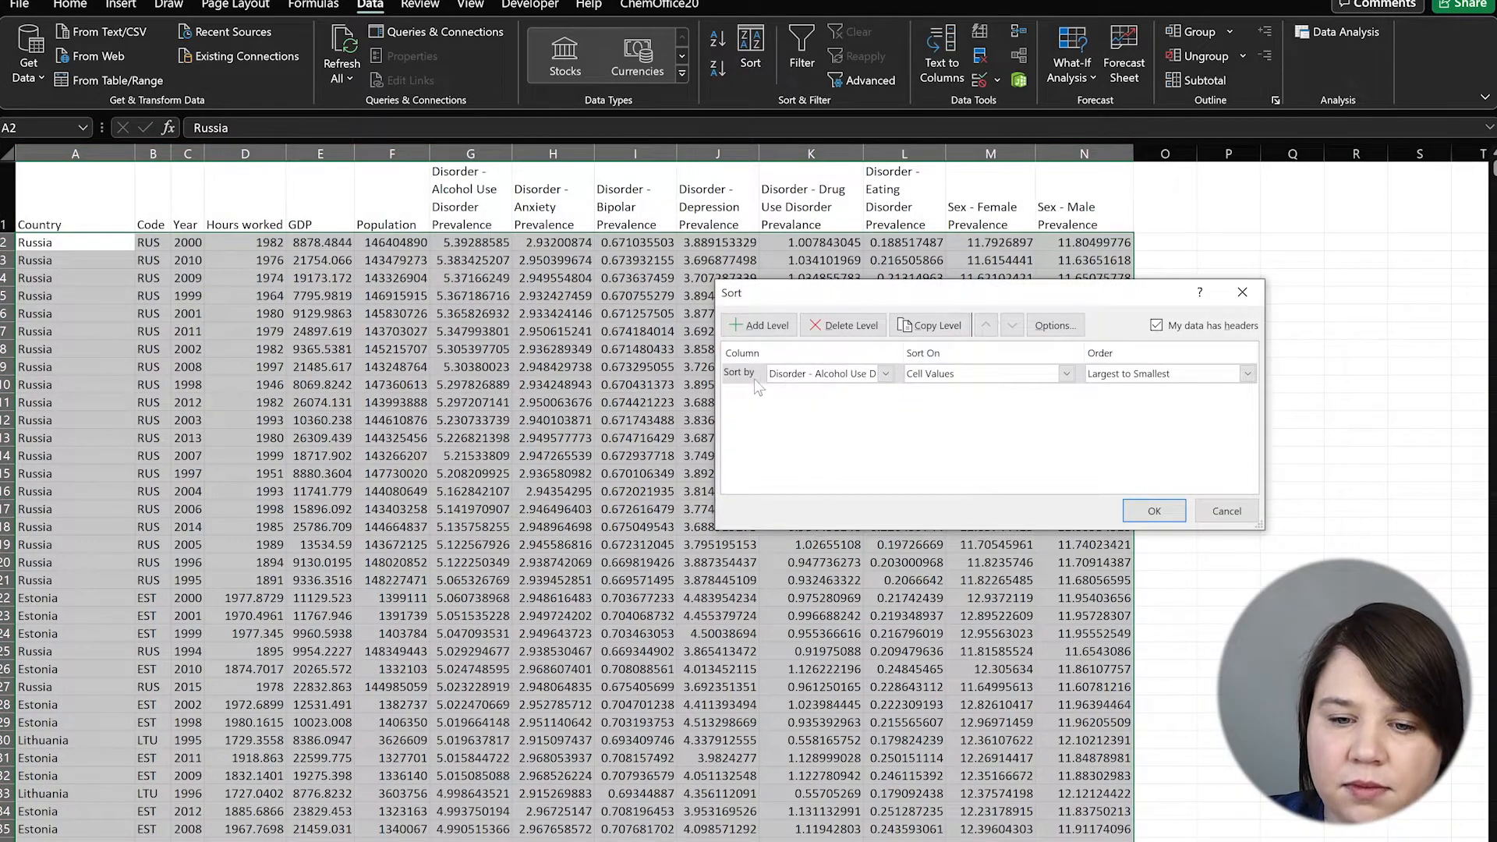
{"action": "left_click", "coordinate": [760, 325]}
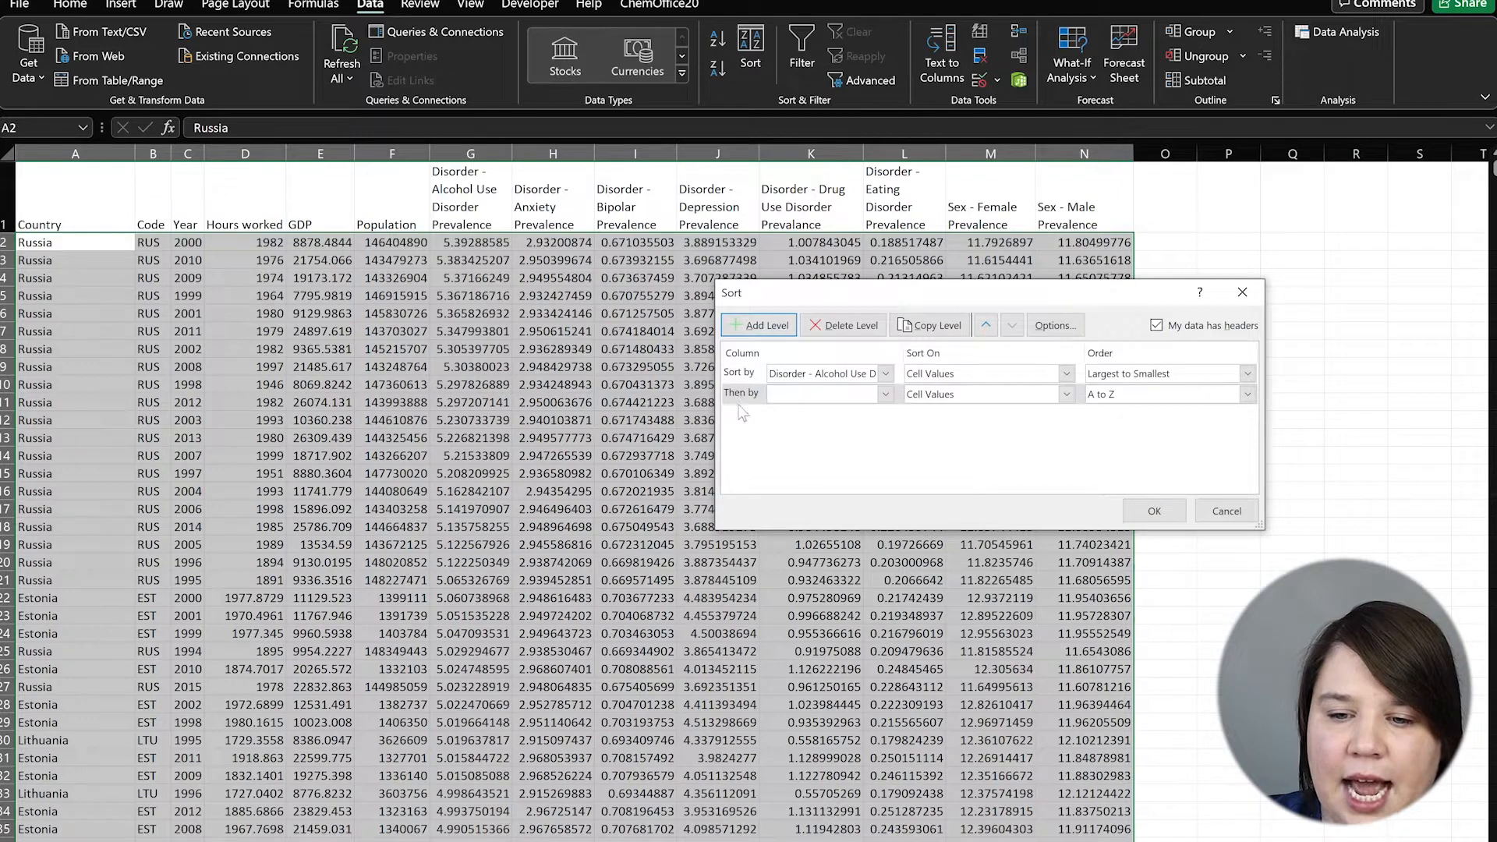
{"action": "left_click", "coordinate": [887, 374]}
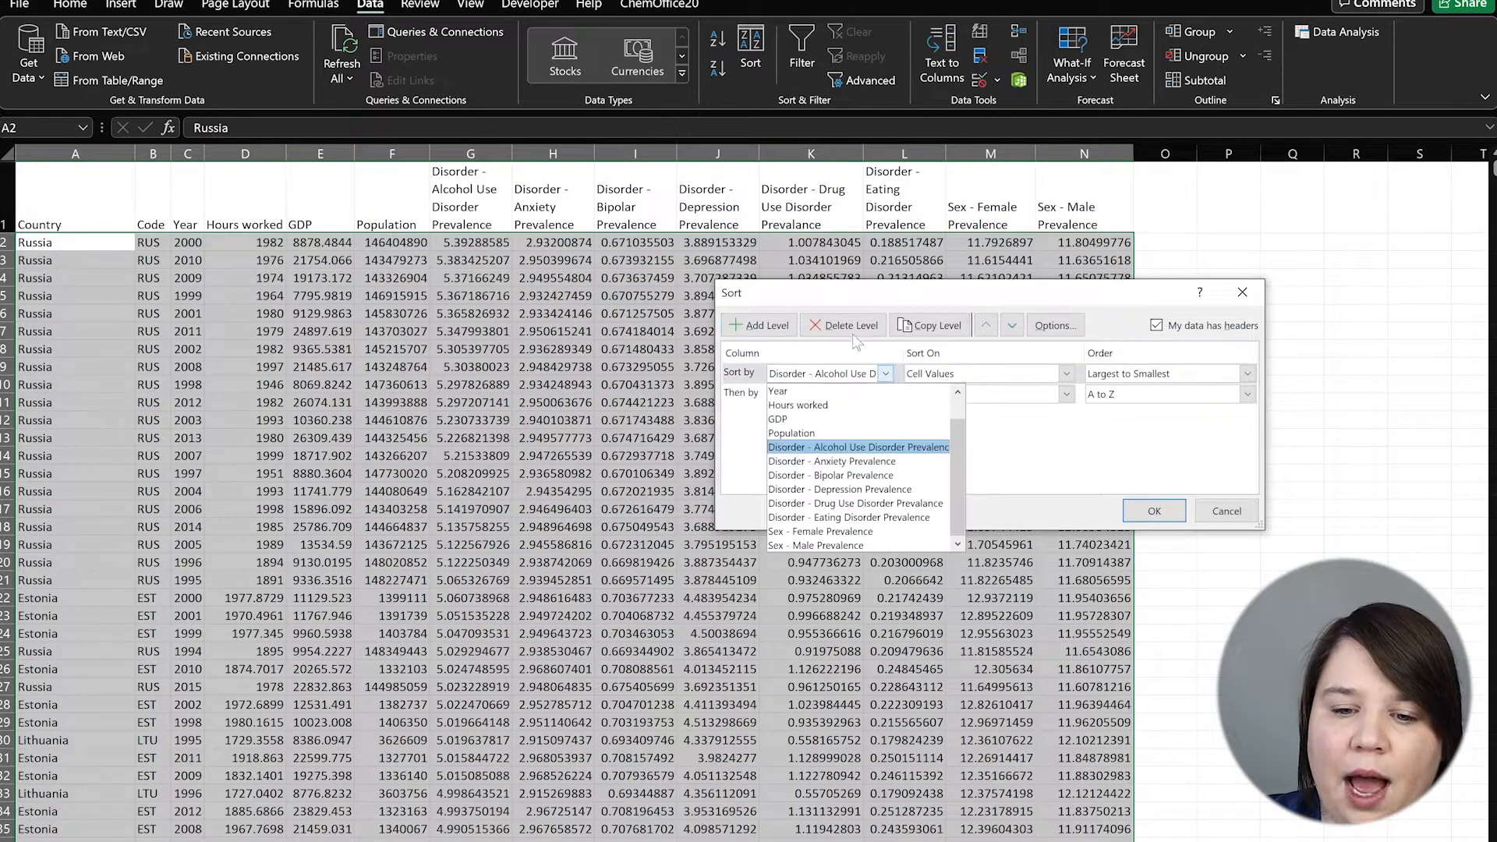
{"action": "scroll", "coordinate": [864, 485], "scroll_direction": "up", "scroll_amount": 1}
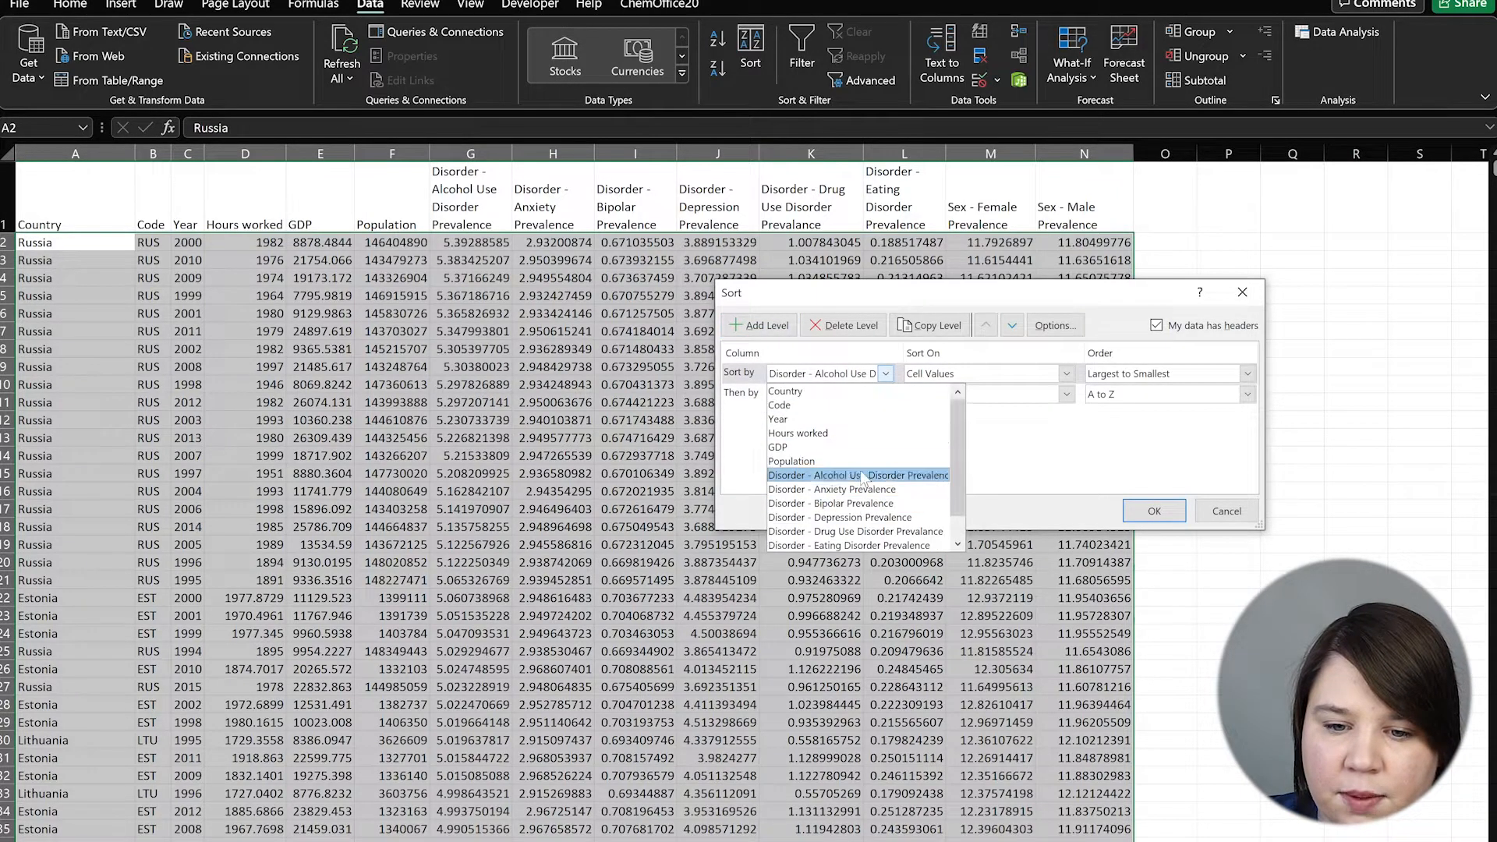
{"action": "left_click", "coordinate": [825, 393]}
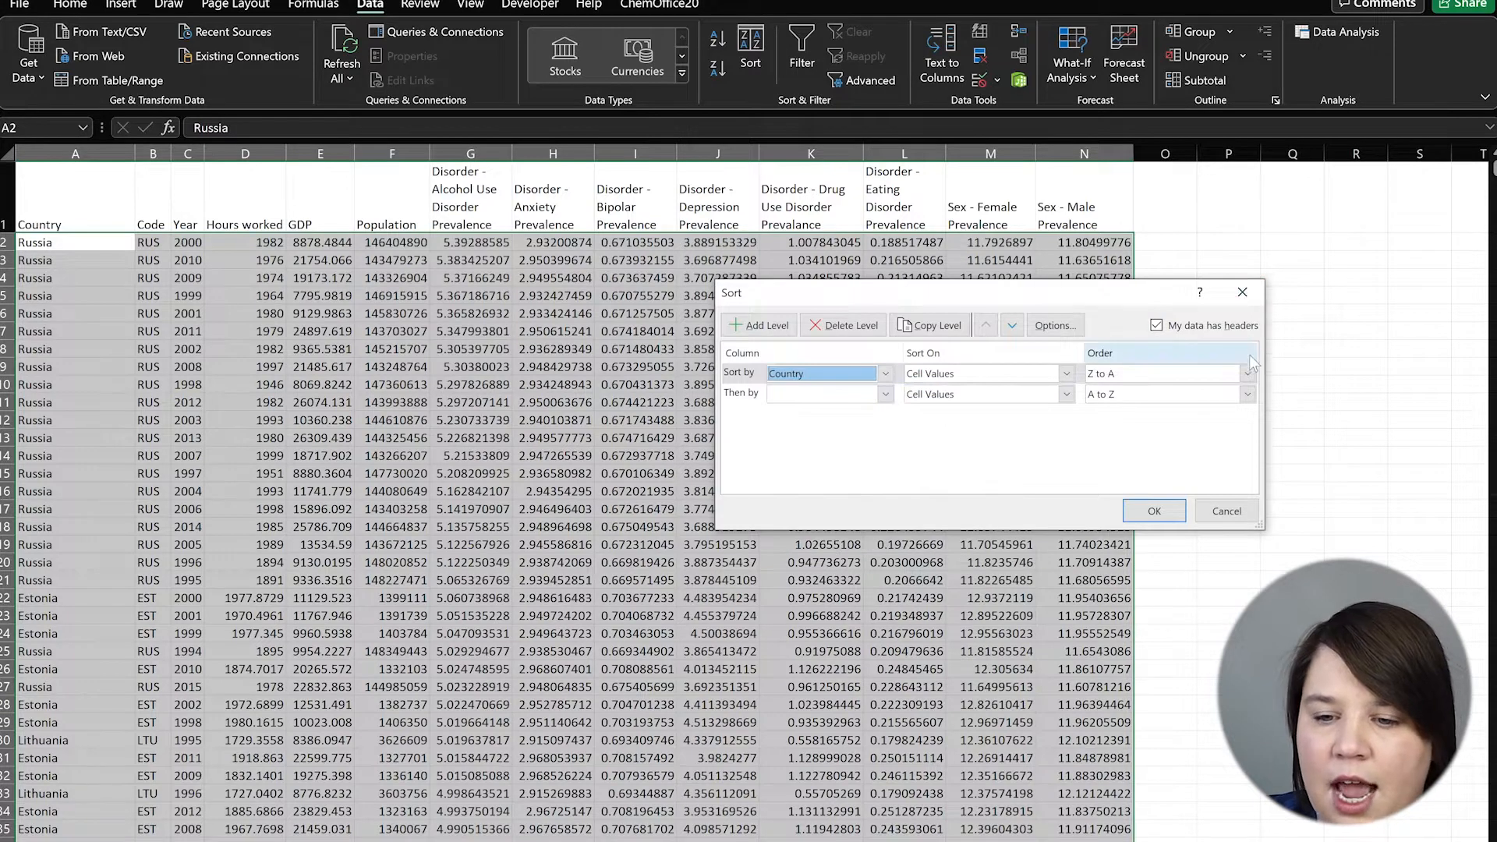
{"action": "left_click", "coordinate": [1216, 374]}
{"action": "left_click", "coordinate": [1205, 403]}
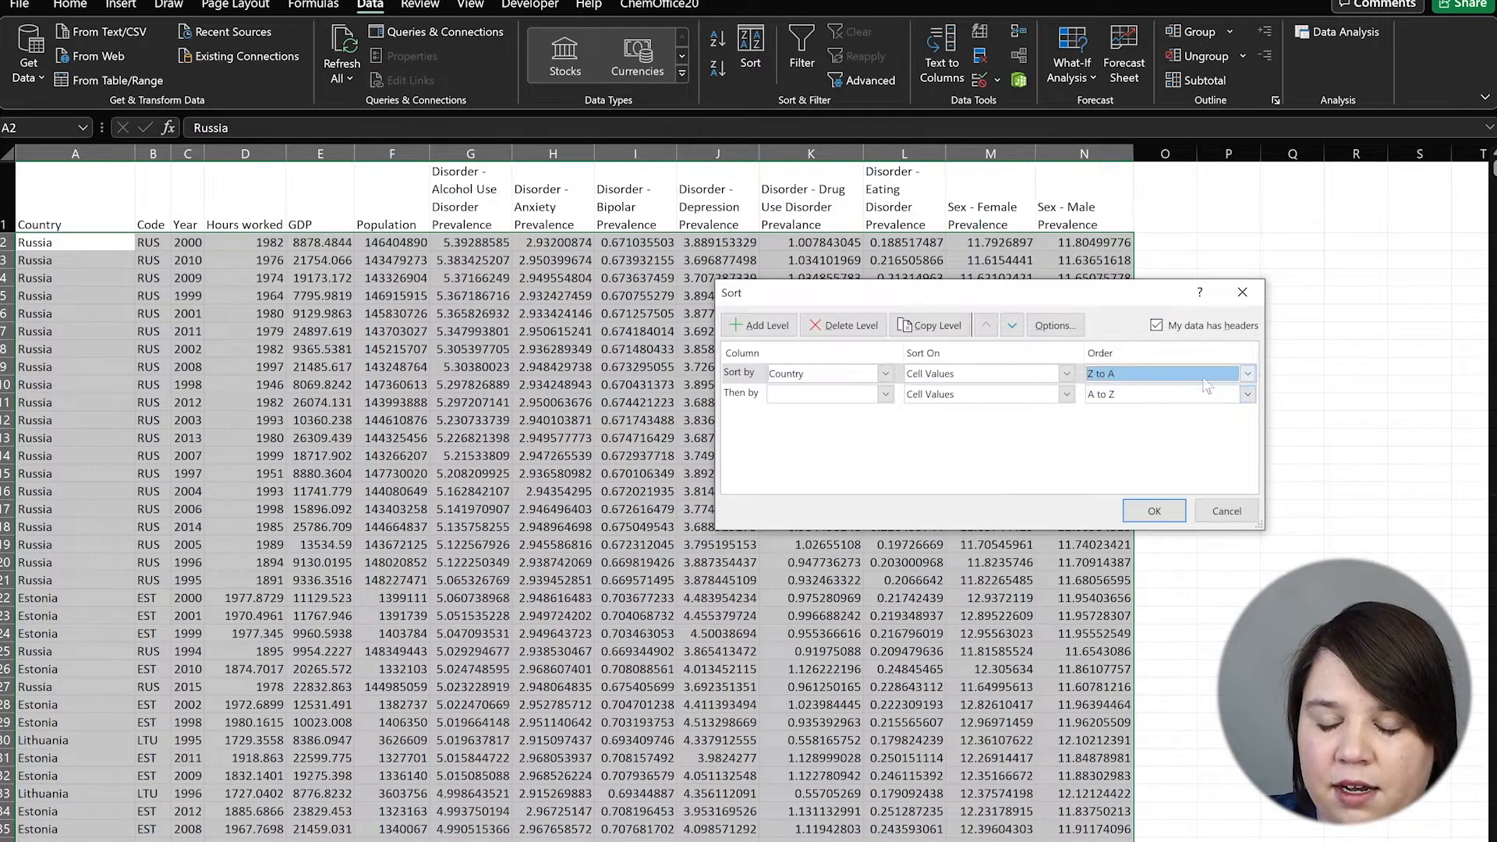
{"action": "left_click", "coordinate": [1246, 375]}
{"action": "left_click", "coordinate": [1206, 390]}
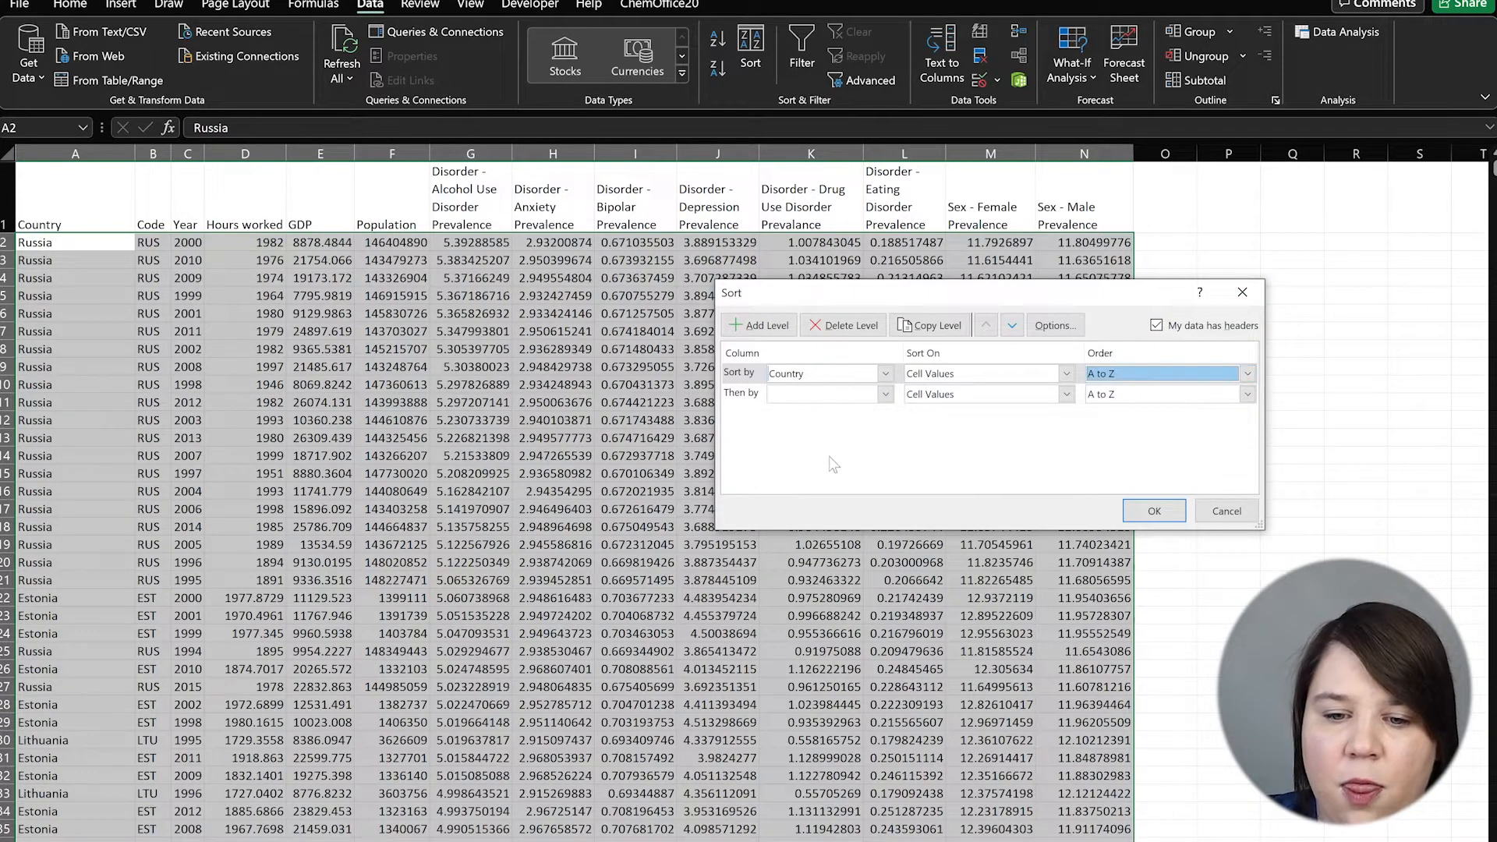
Set the second sort level to Disorder - Alcohol Use Disorder Prevalence, largest to smallest, and apply the sort
{"action": "left_click", "coordinate": [884, 394]}
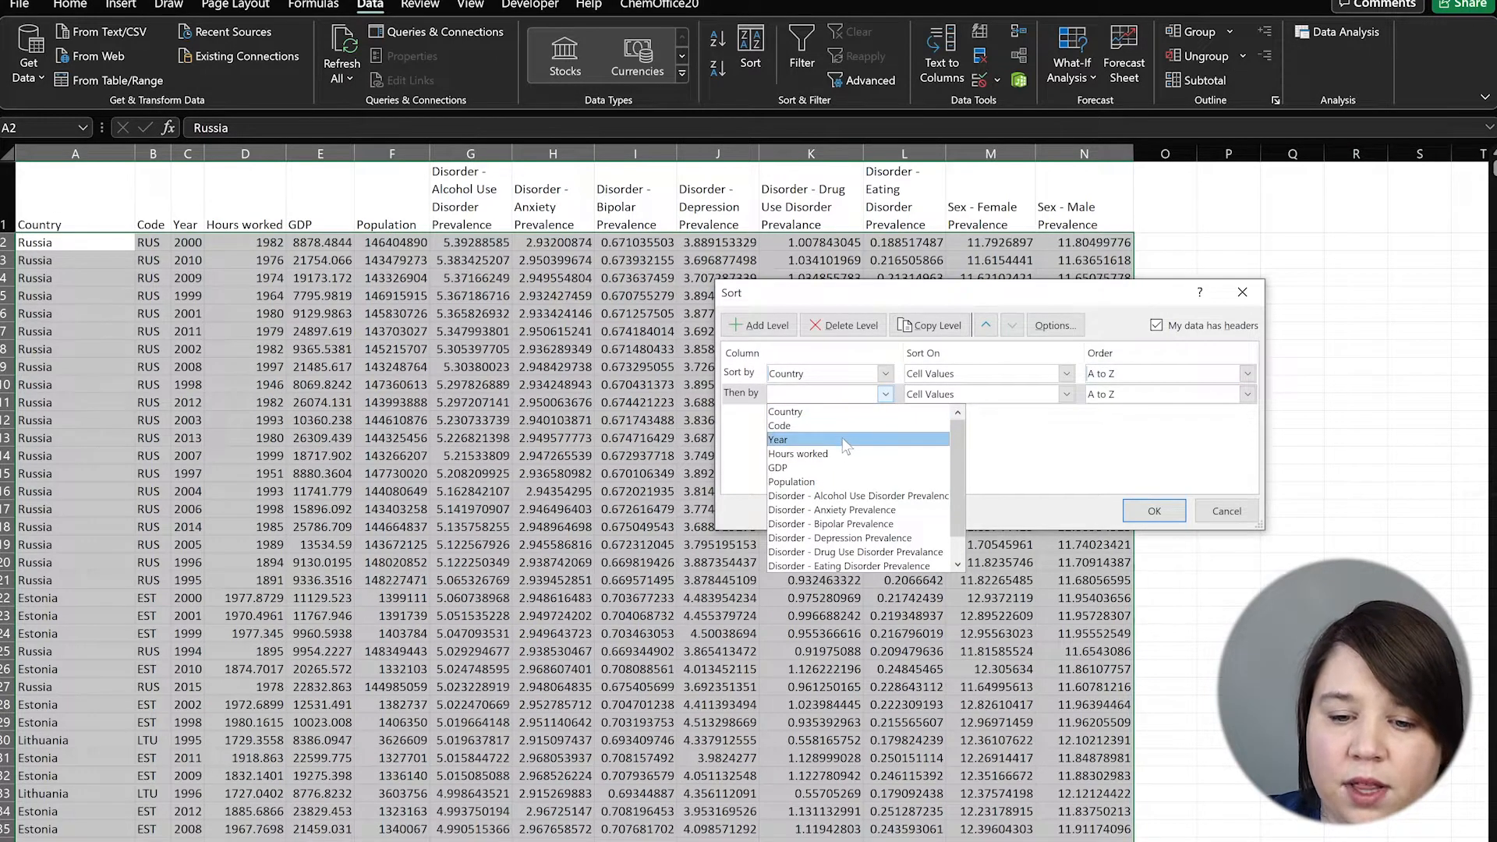
{"action": "left_click", "coordinate": [859, 495]}
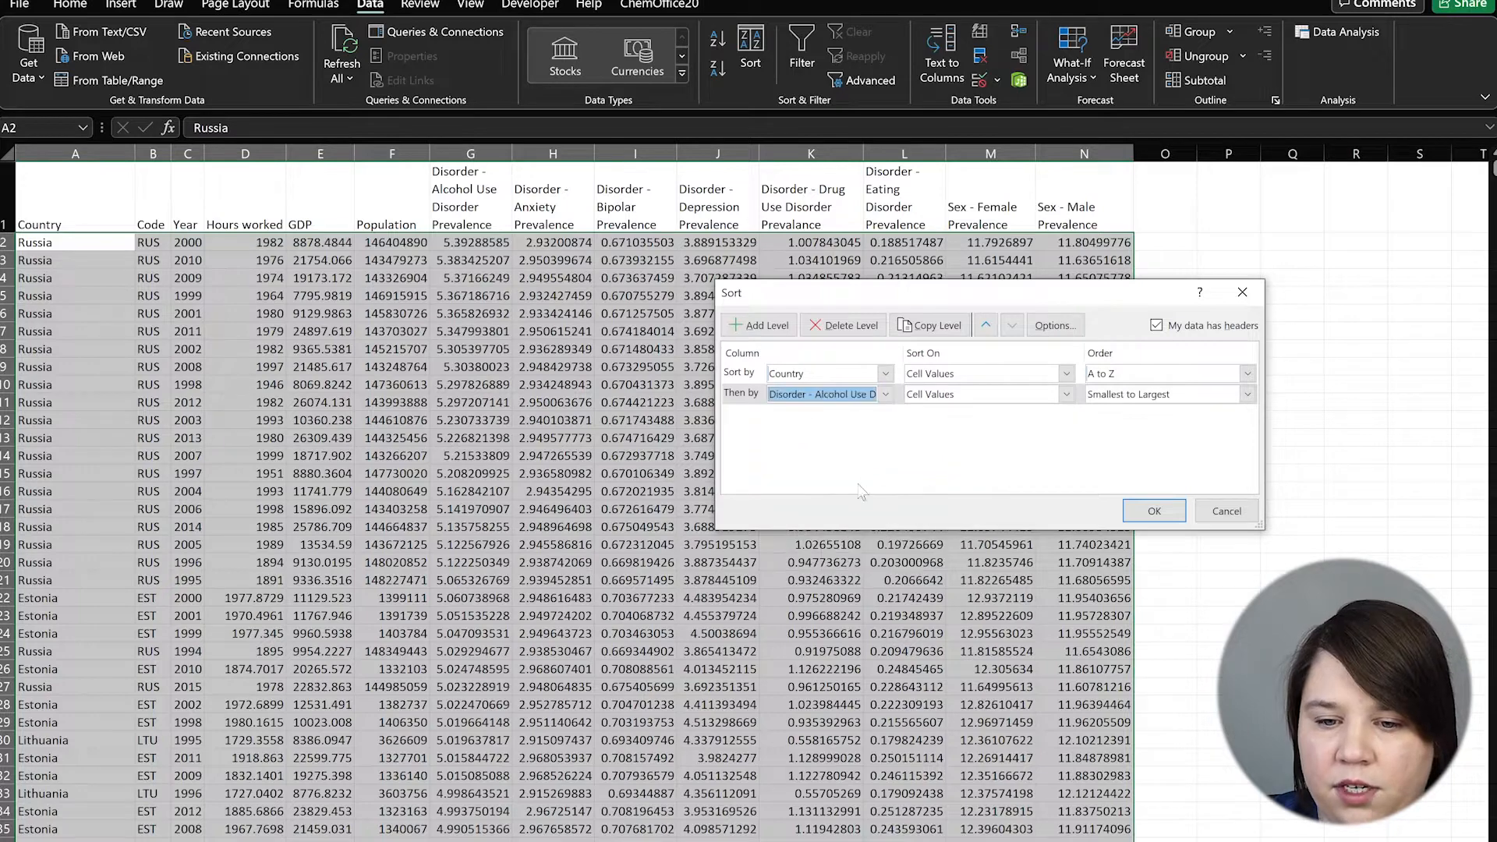
{"action": "left_click", "coordinate": [1248, 394]}
{"action": "left_click", "coordinate": [1126, 423]}
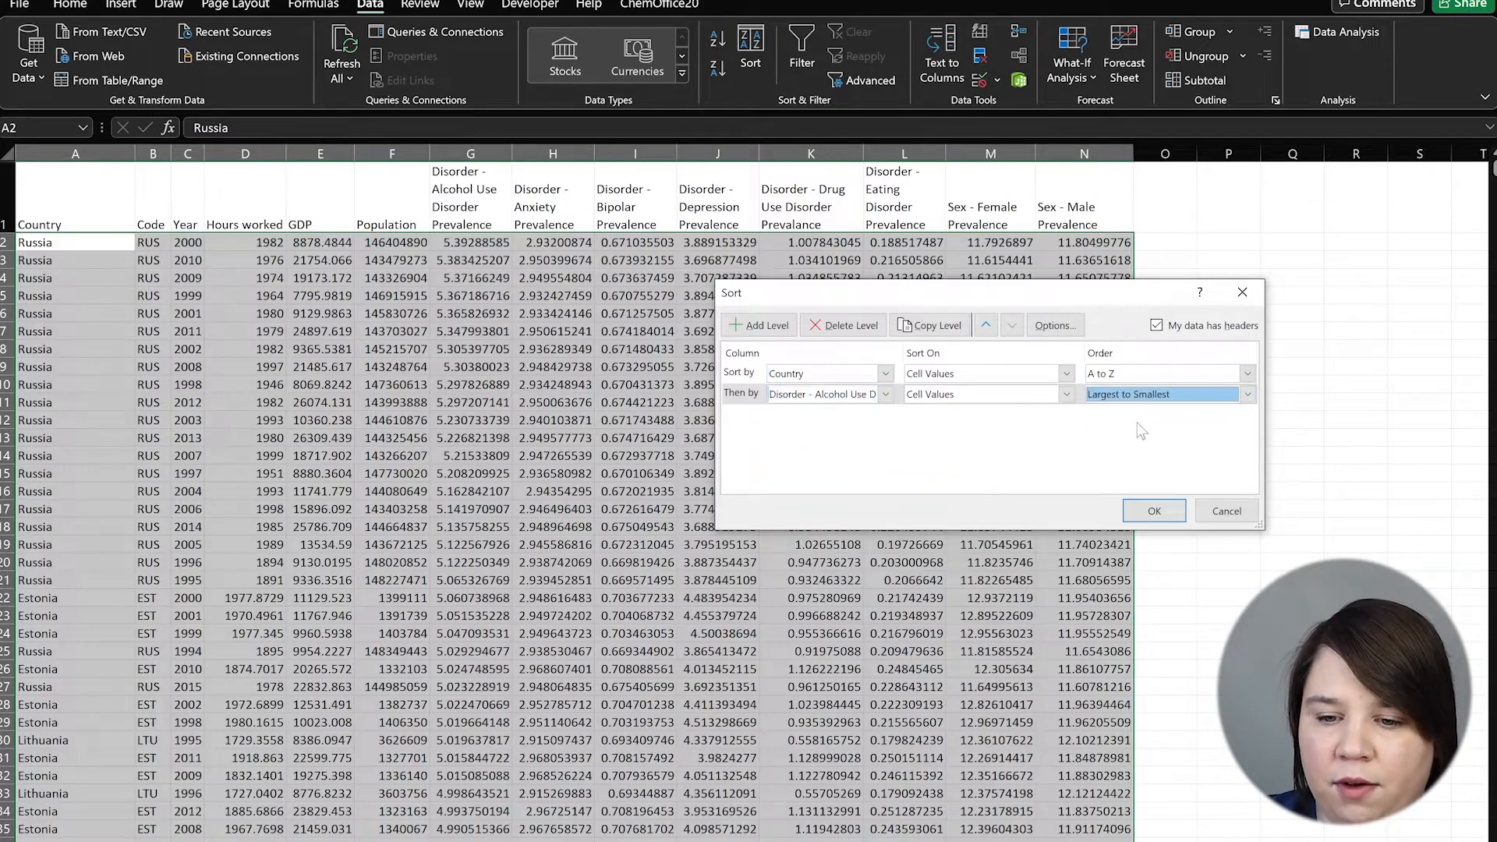
{"action": "left_click", "coordinate": [1154, 511]}
Examine the first row of Argentina, Australia and Austria for each country's year of highest alcohol use disorder prevalence
{"action": "left_click", "coordinate": [815, 655]}
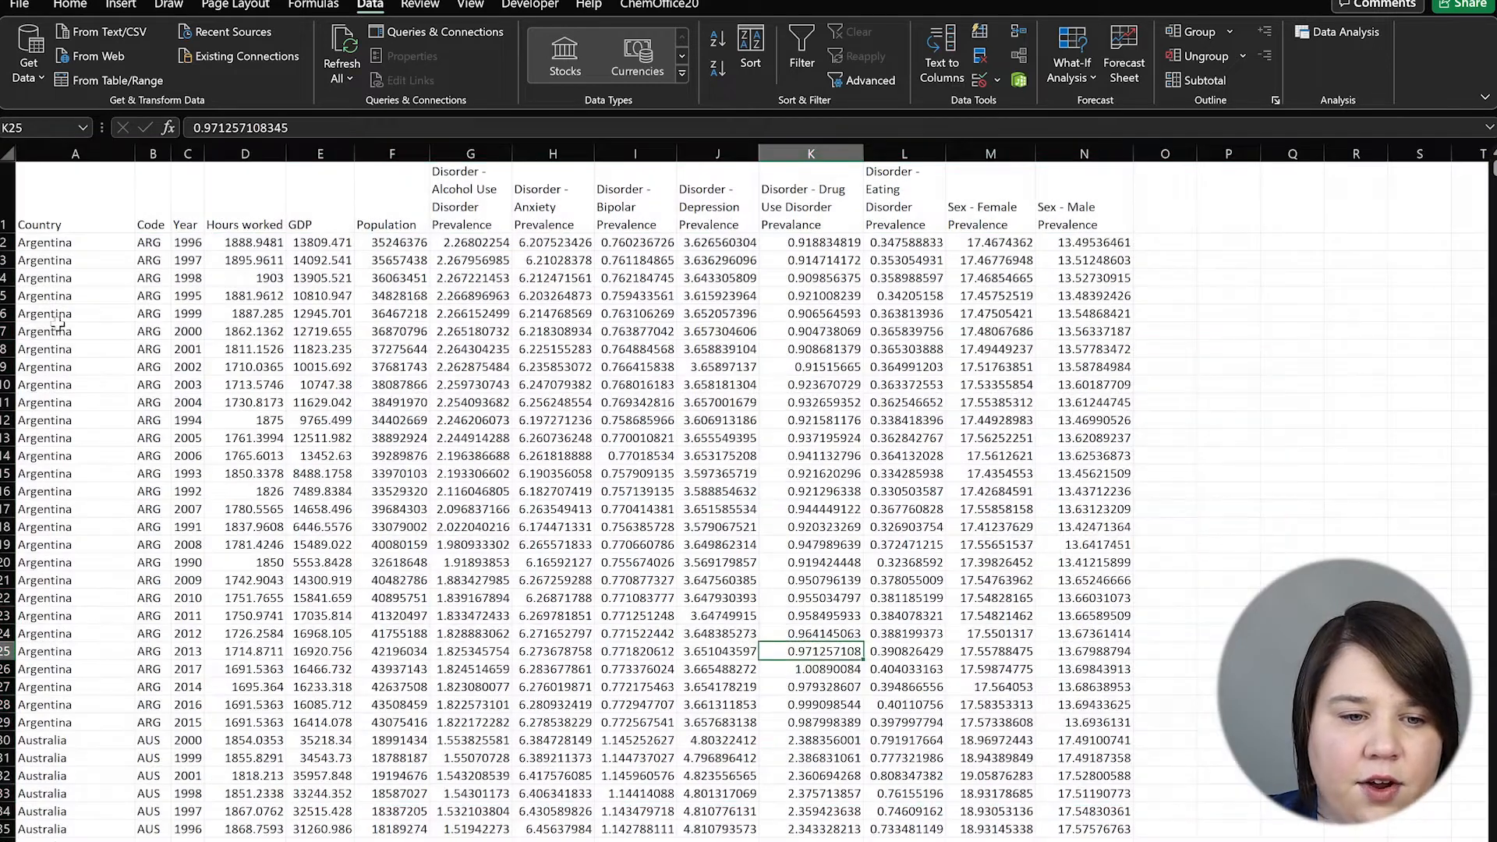
{"action": "left_click", "coordinate": [6, 243]}
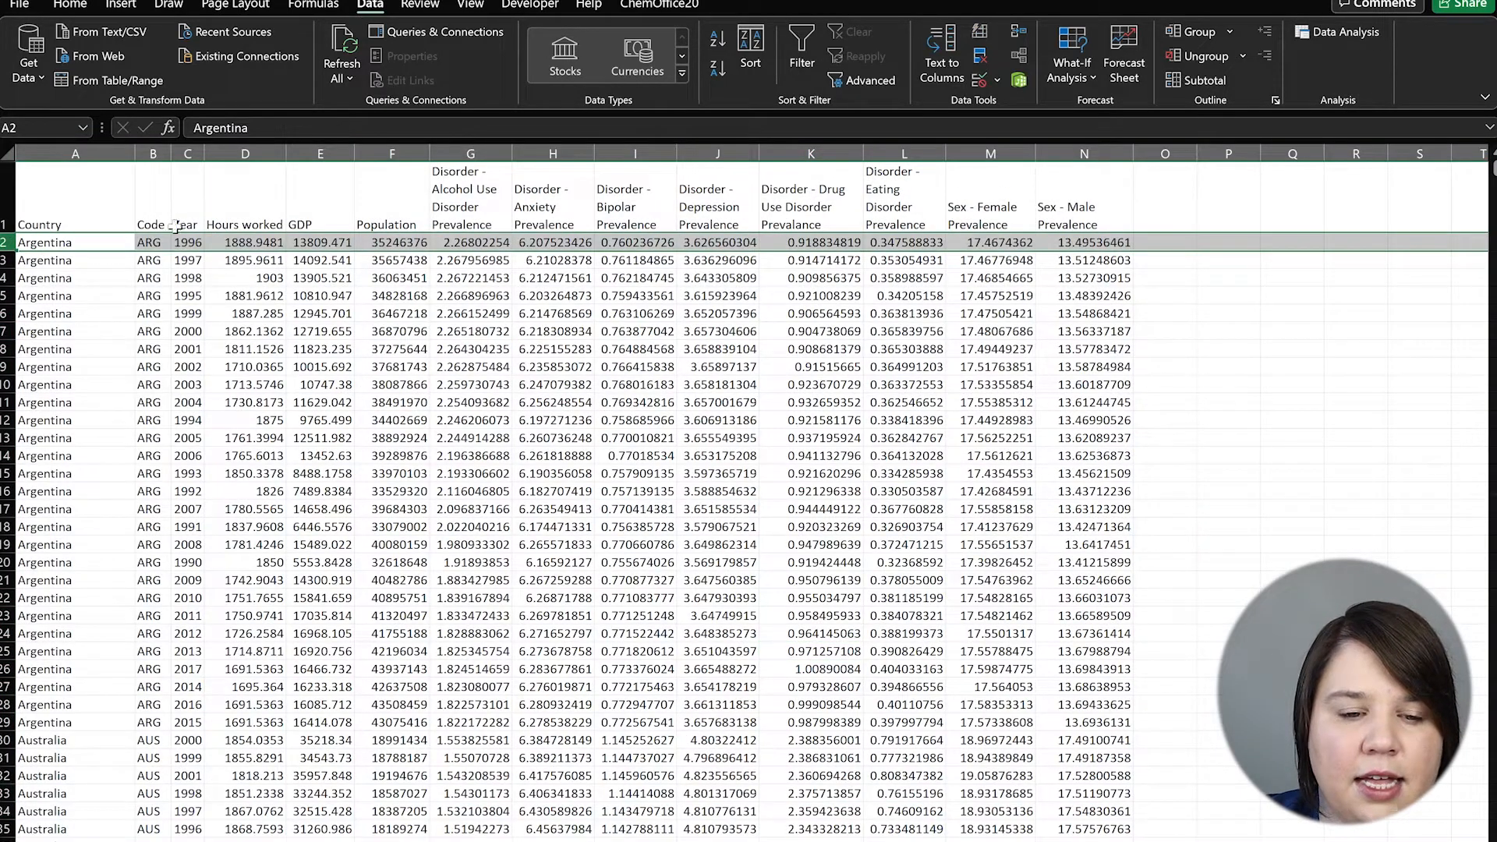
{"action": "left_click", "coordinate": [456, 244]}
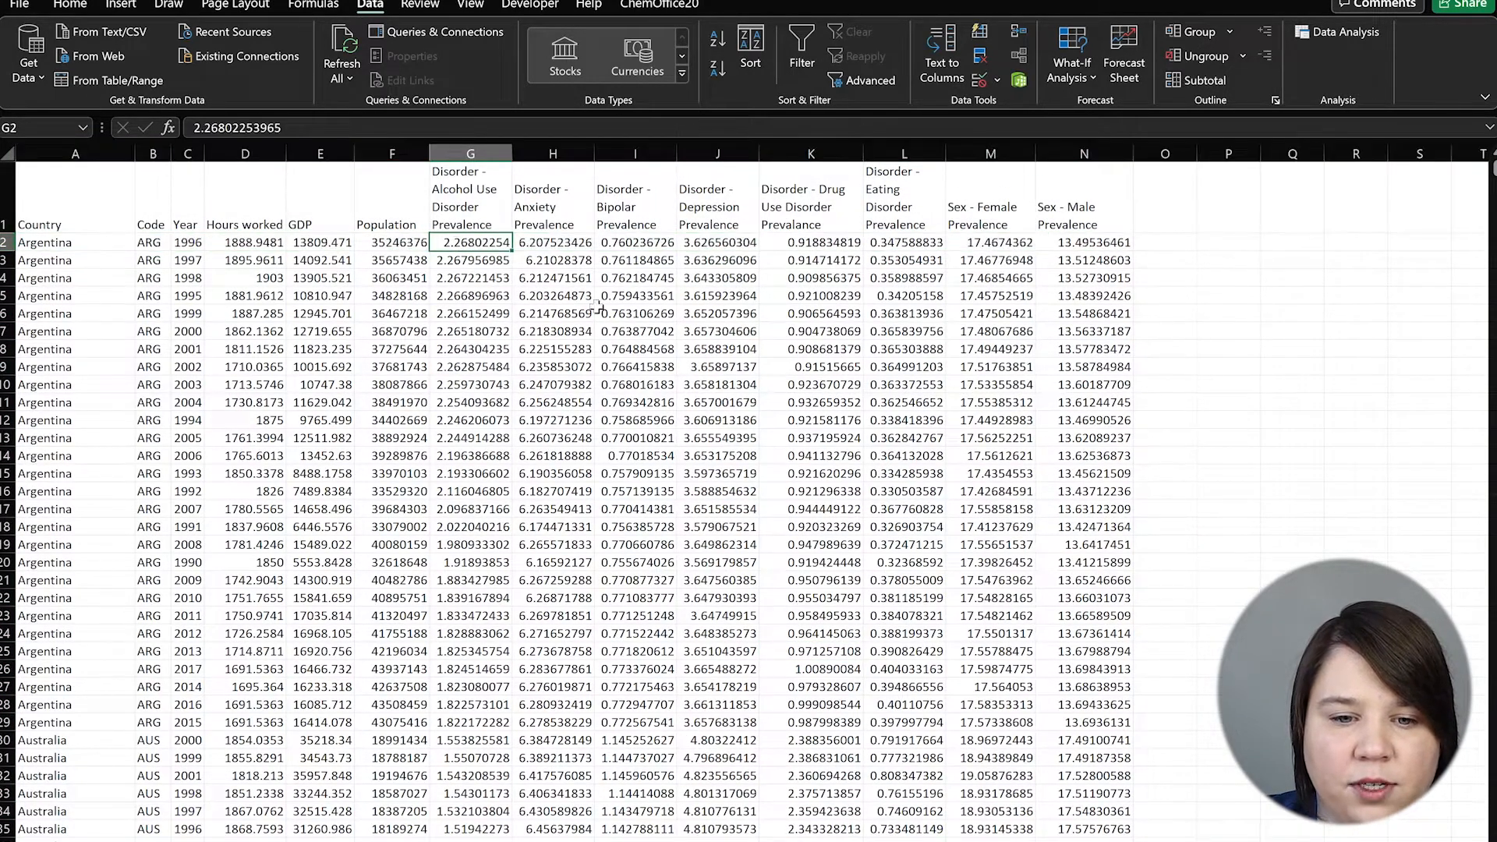
{"action": "left_click", "coordinate": [191, 244]}
{"action": "scroll", "coordinate": [291, 476], "scroll_direction": "down", "scroll_amount": 4}
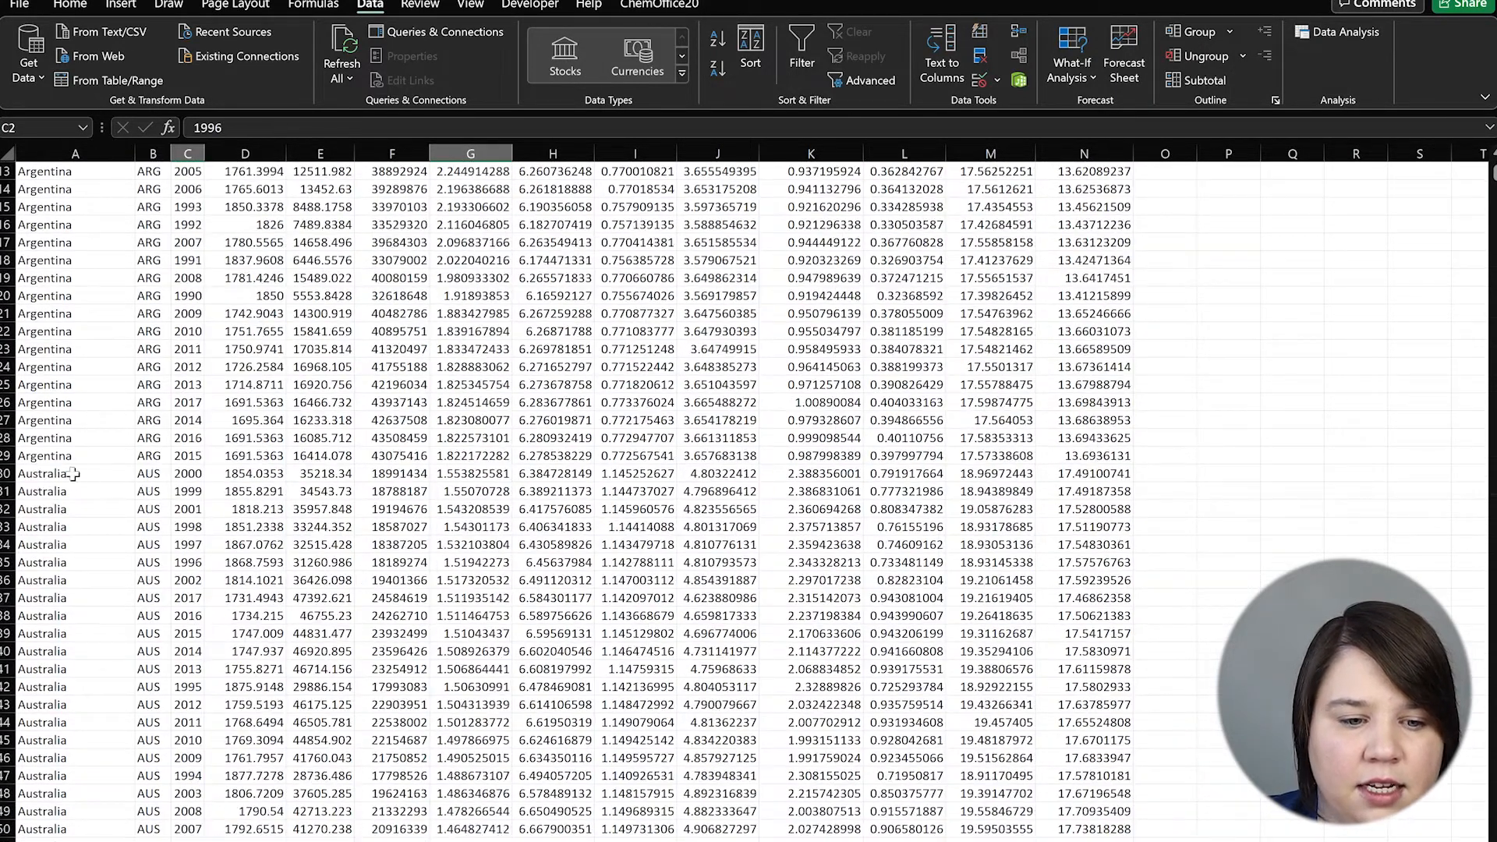
{"action": "left_click", "coordinate": [8, 473]}
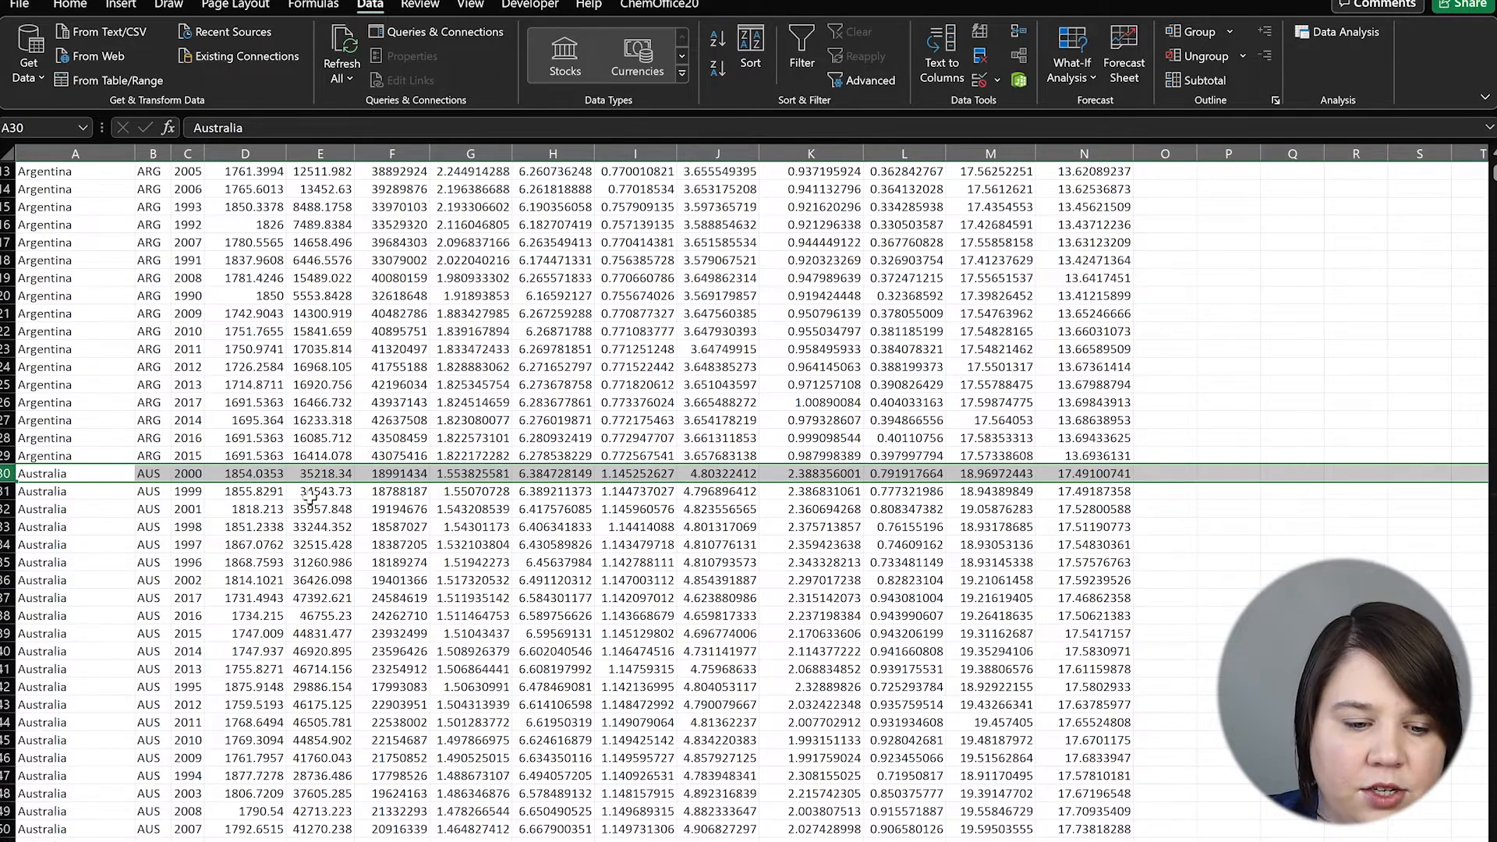
{"action": "scroll", "coordinate": [309, 499], "scroll_direction": "down", "scroll_amount": 6}
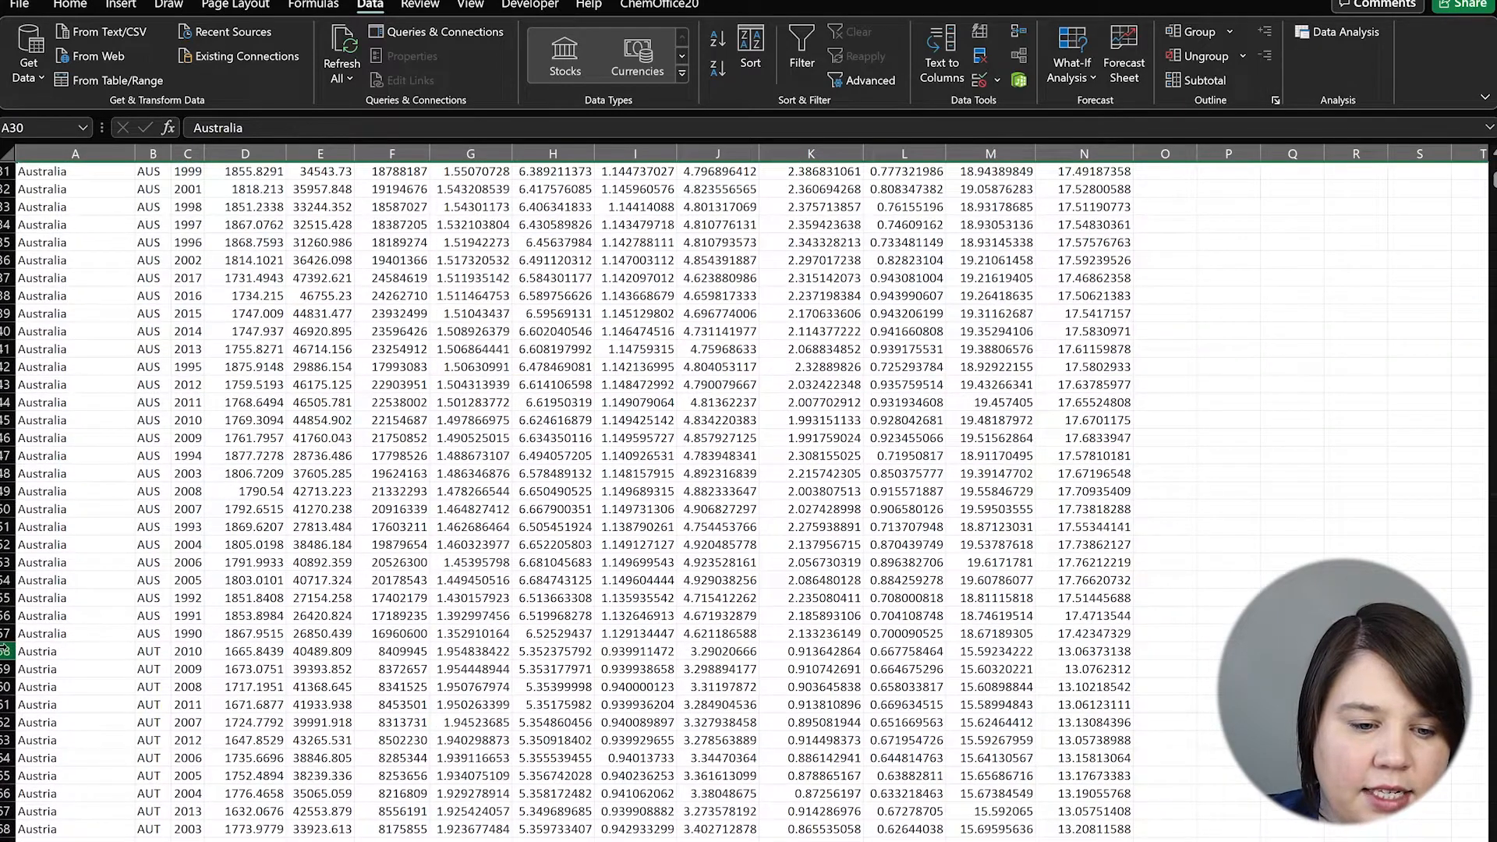
{"action": "left_click", "coordinate": [6, 650]}
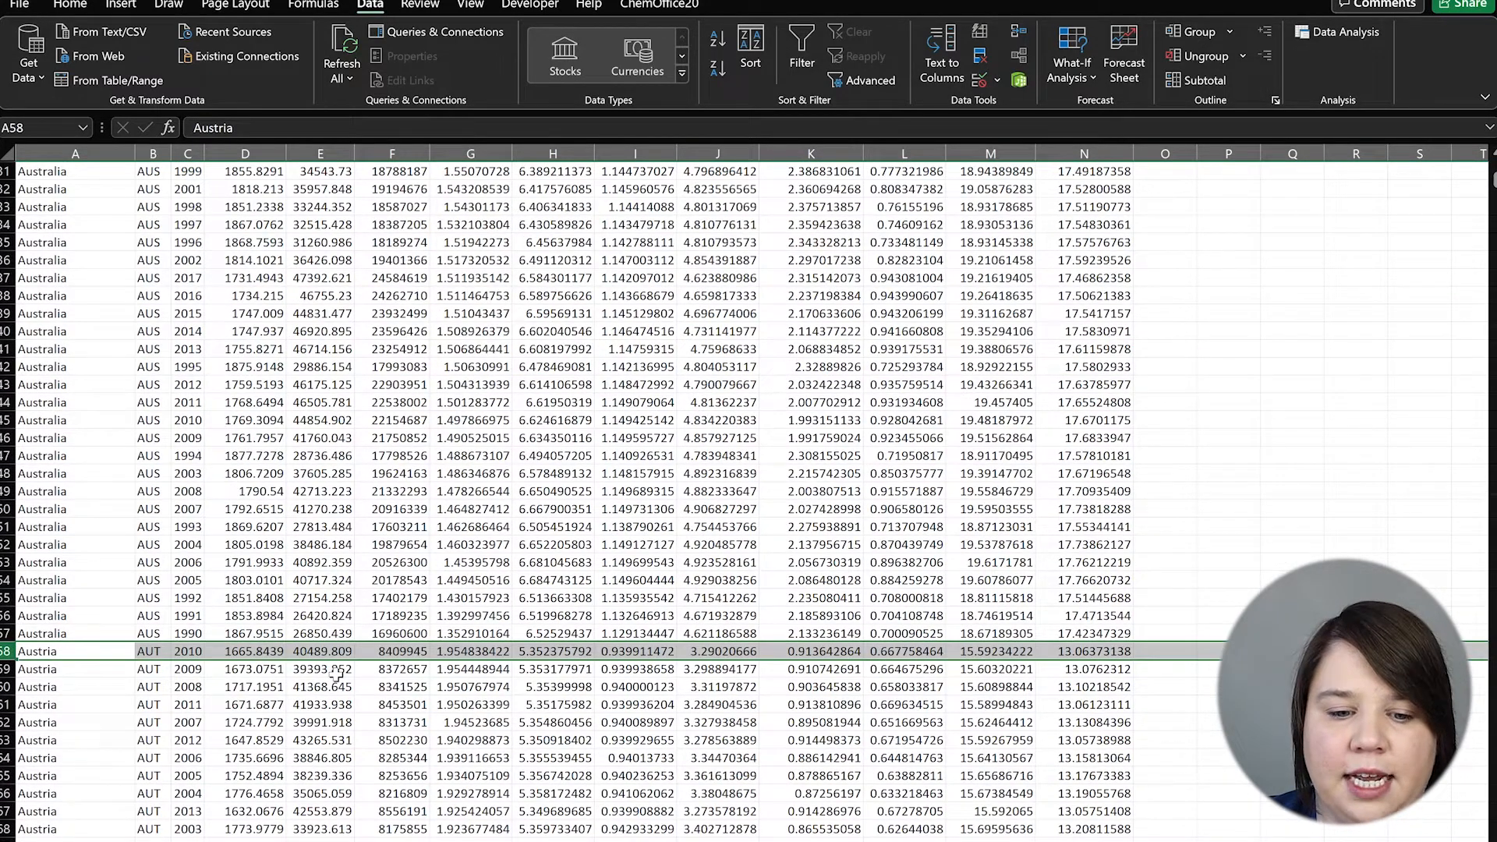
{"action": "scroll", "coordinate": [590, 716], "scroll_direction": "up", "scroll_amount": 10}
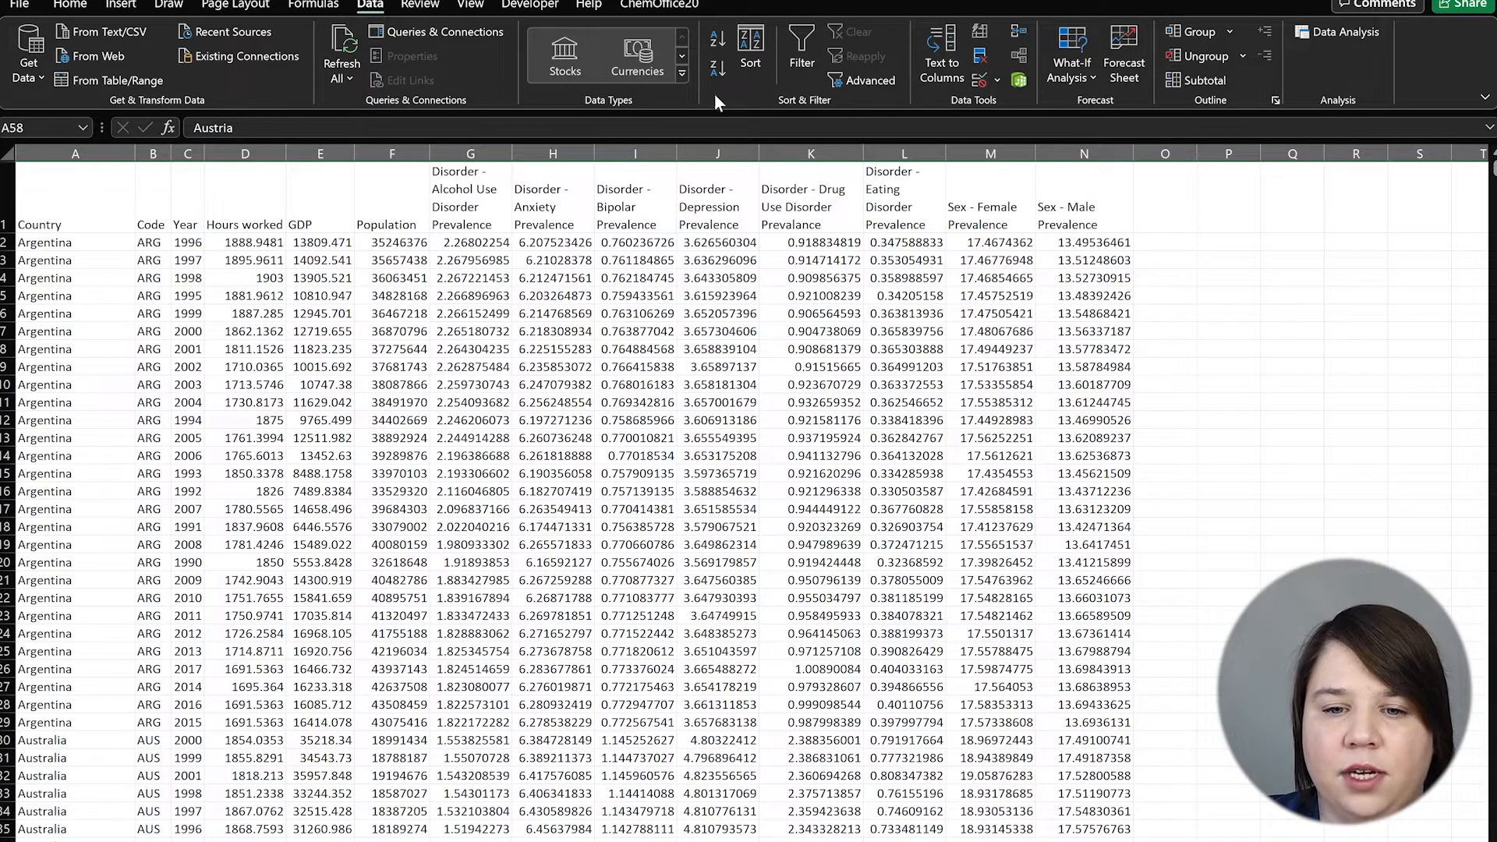
{"action": "left_click", "coordinate": [750, 49]}
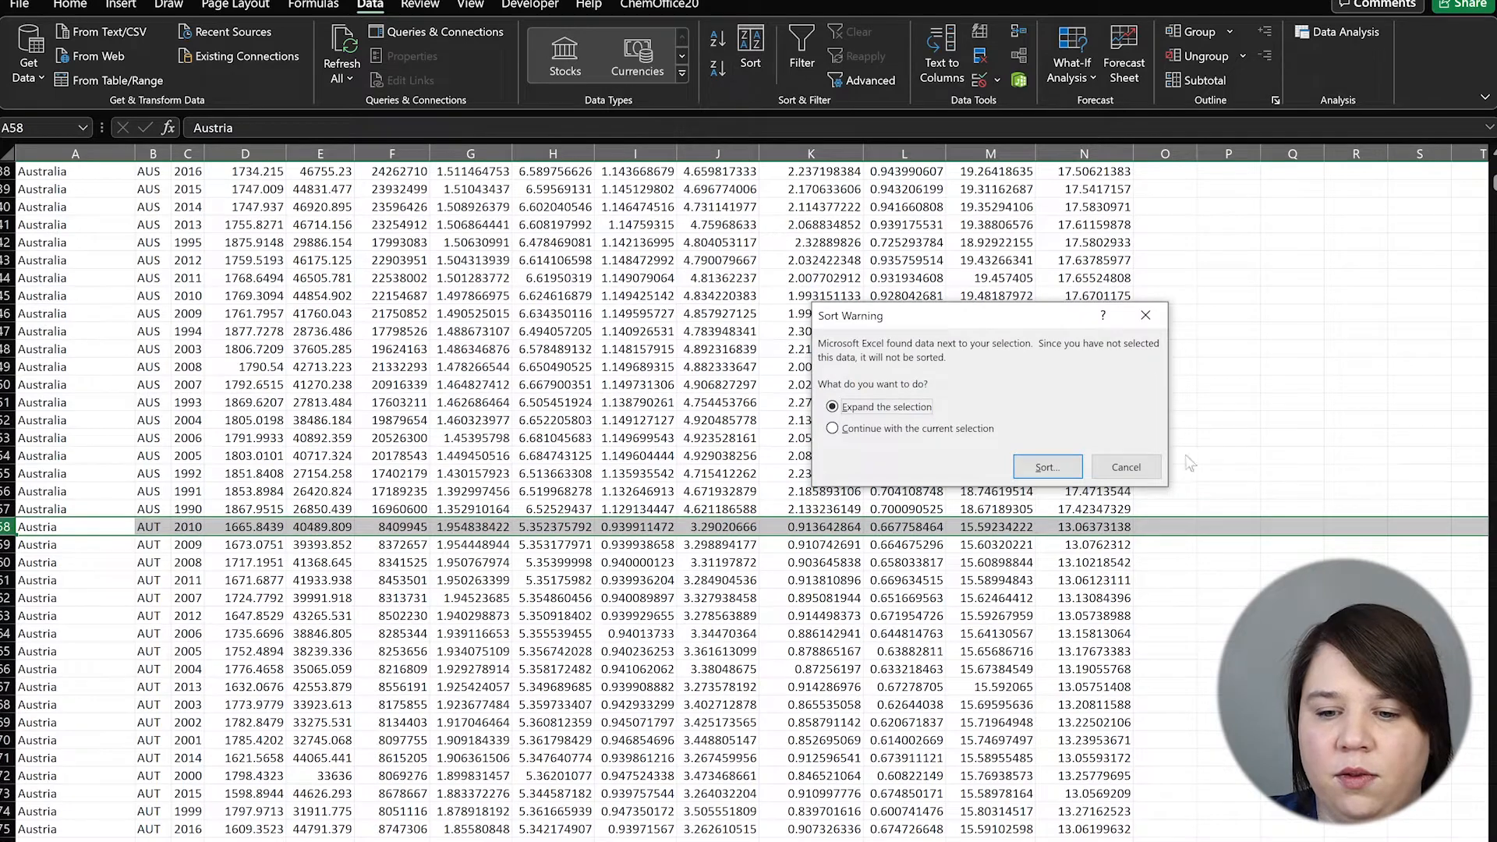
{"action": "left_click", "coordinate": [1126, 467]}
{"action": "left_click", "coordinate": [1292, 473]}
{"action": "scroll", "coordinate": [1293, 474], "scroll_direction": "up", "scroll_amount": 12}
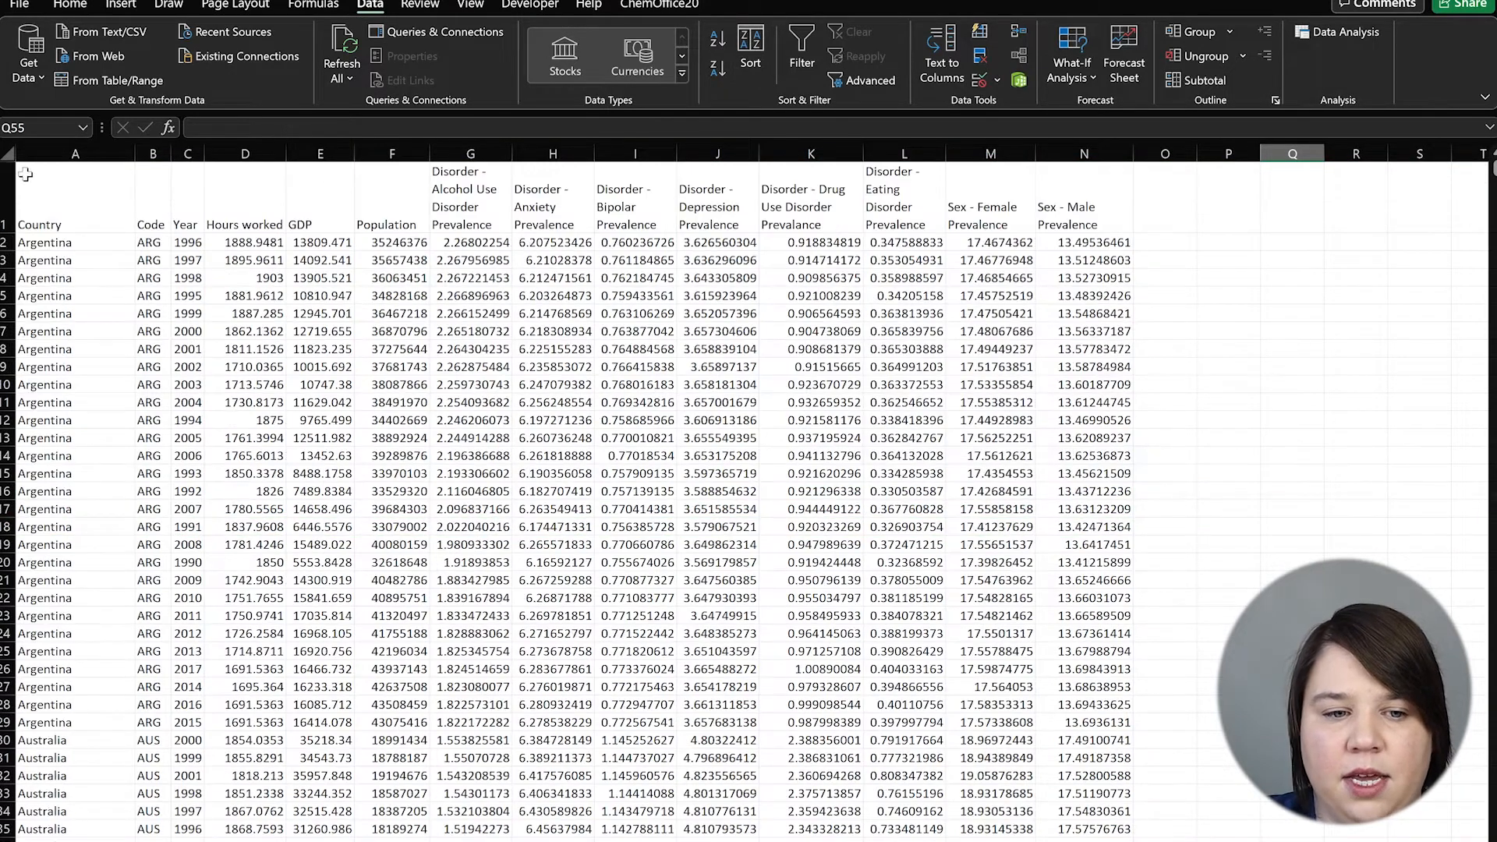
Re-sort the whole sheet by Country, A to Z, with Year, smallest to largest, as the second level
{"action": "left_click", "coordinate": [7, 153]}
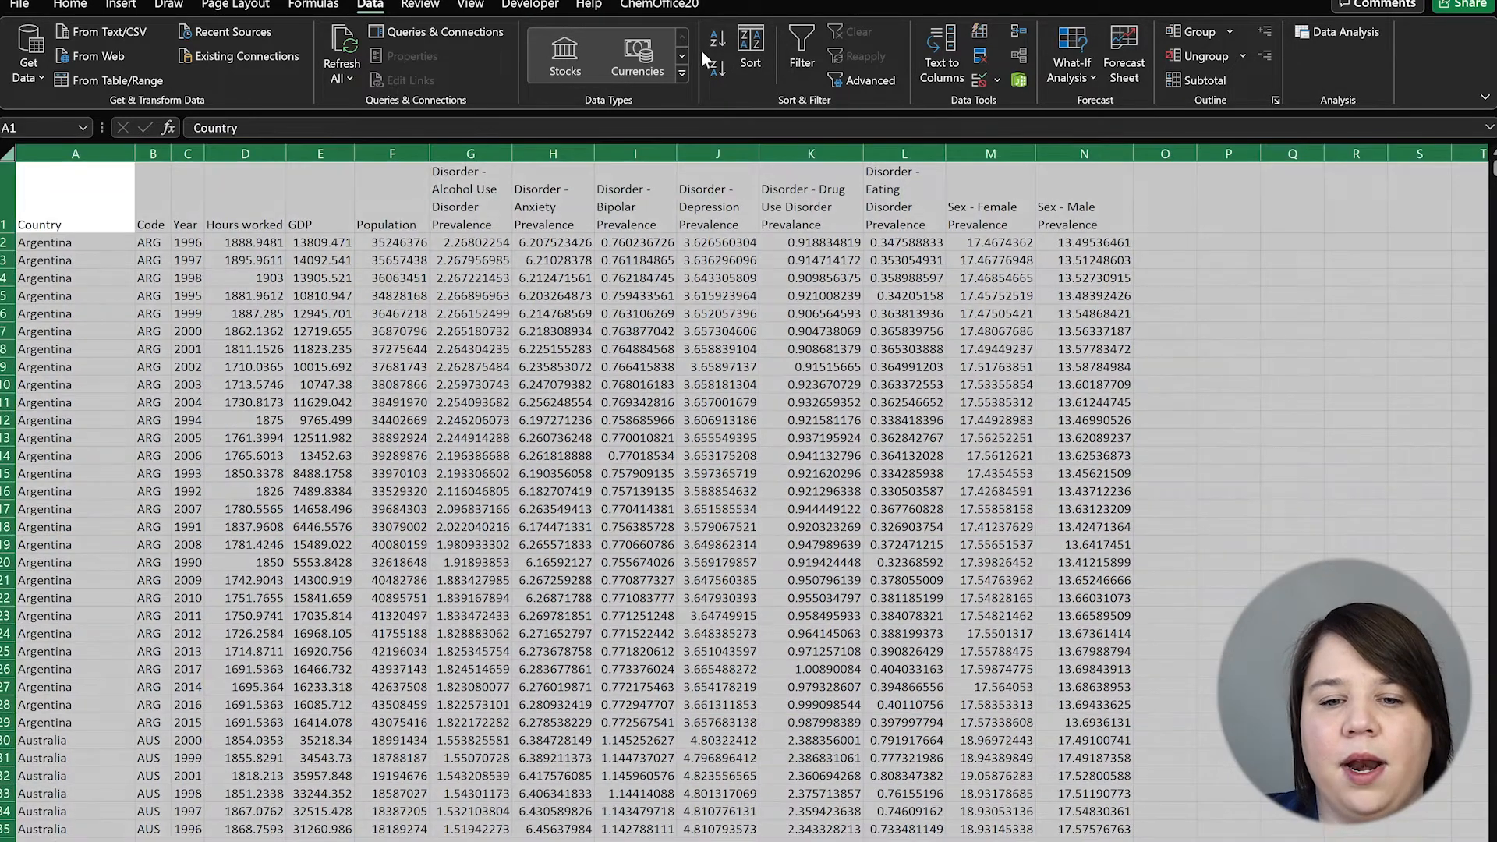
{"action": "left_click", "coordinate": [760, 72]}
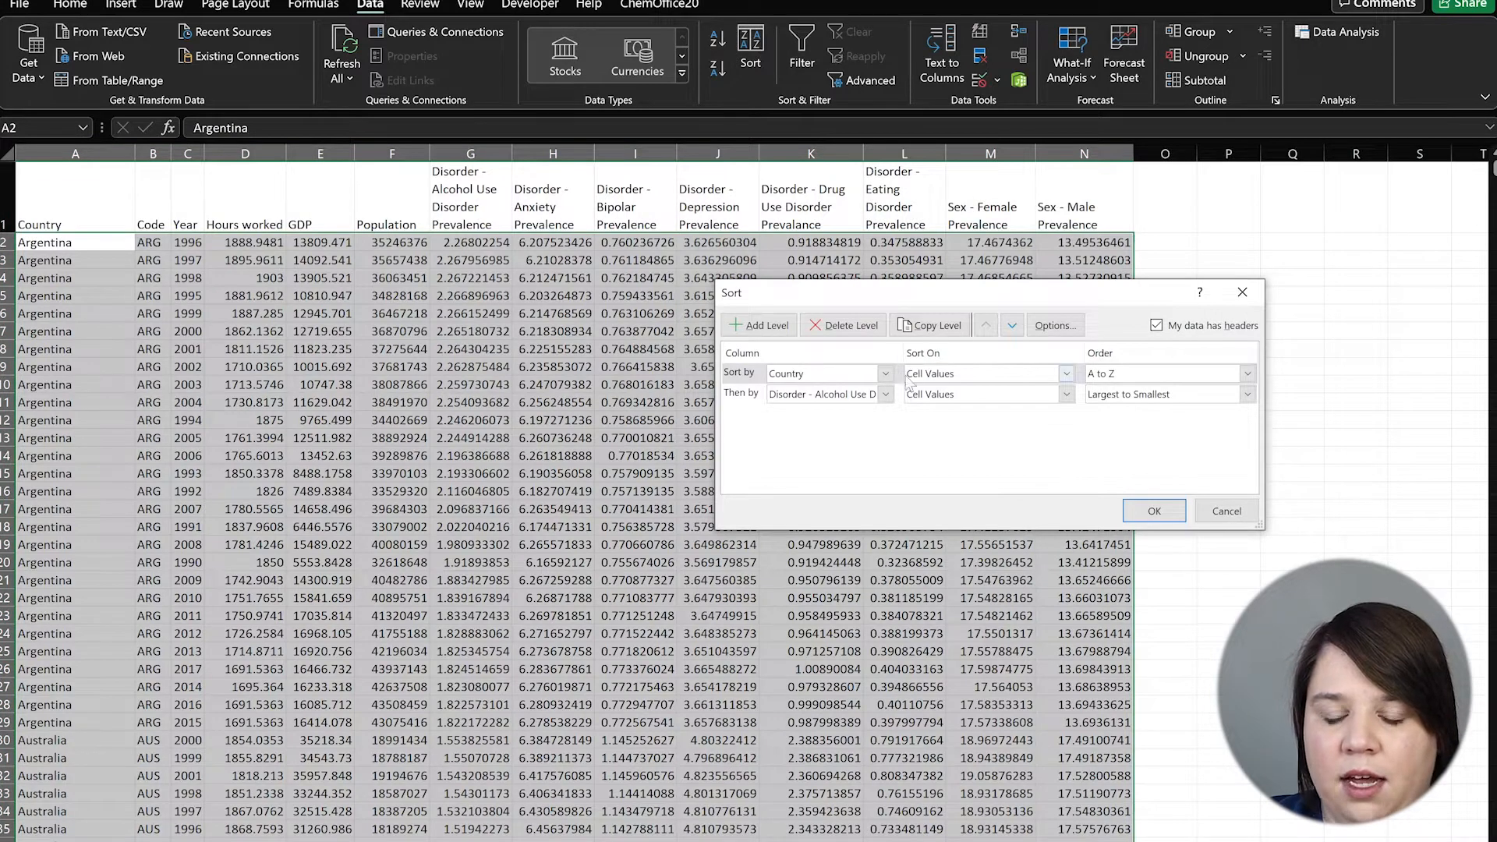
{"action": "left_click", "coordinate": [886, 394]}
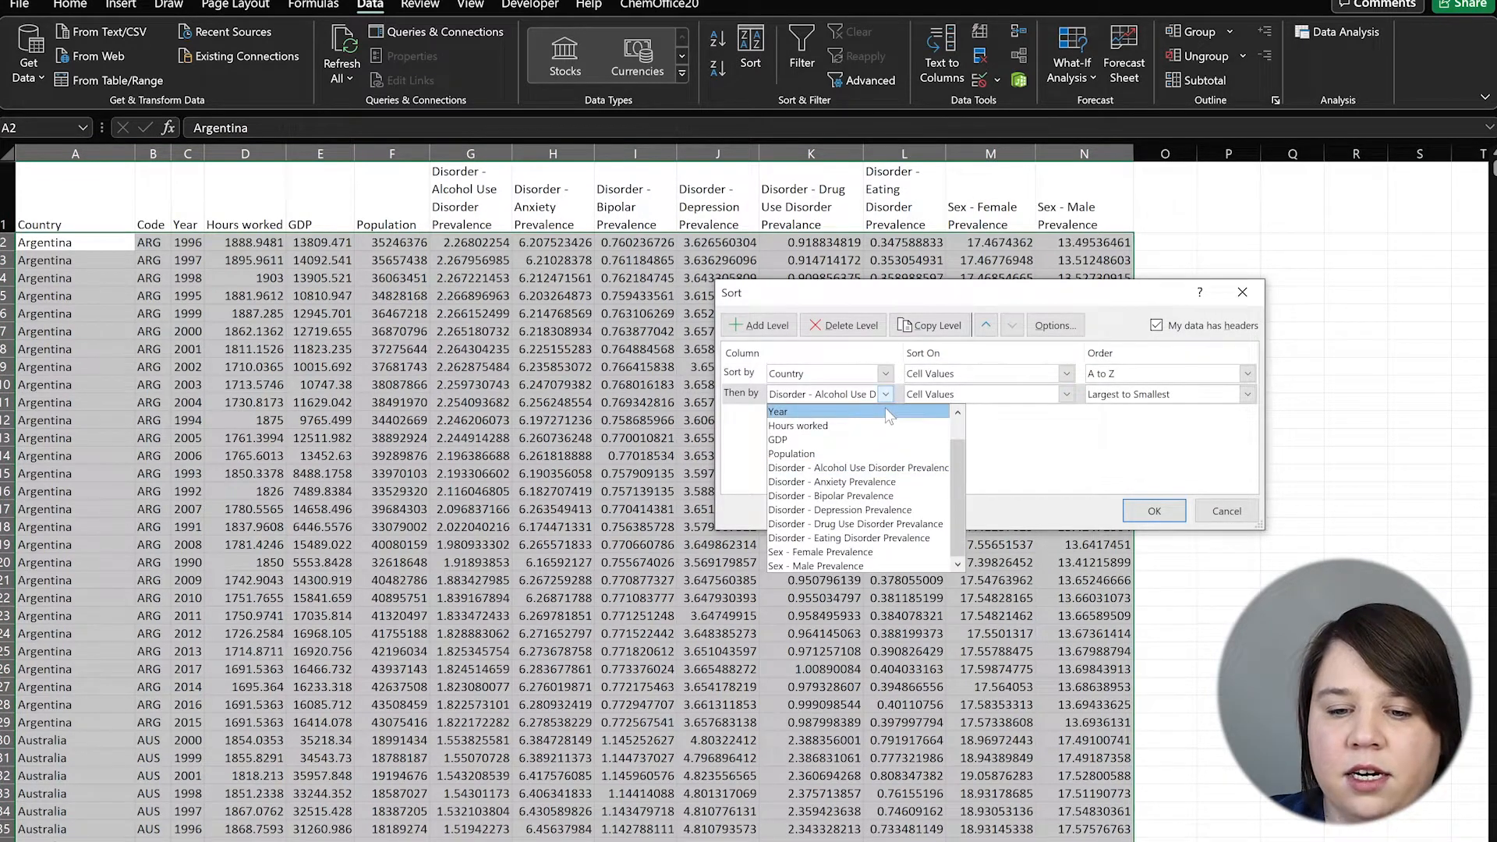
{"action": "left_click", "coordinate": [886, 408]}
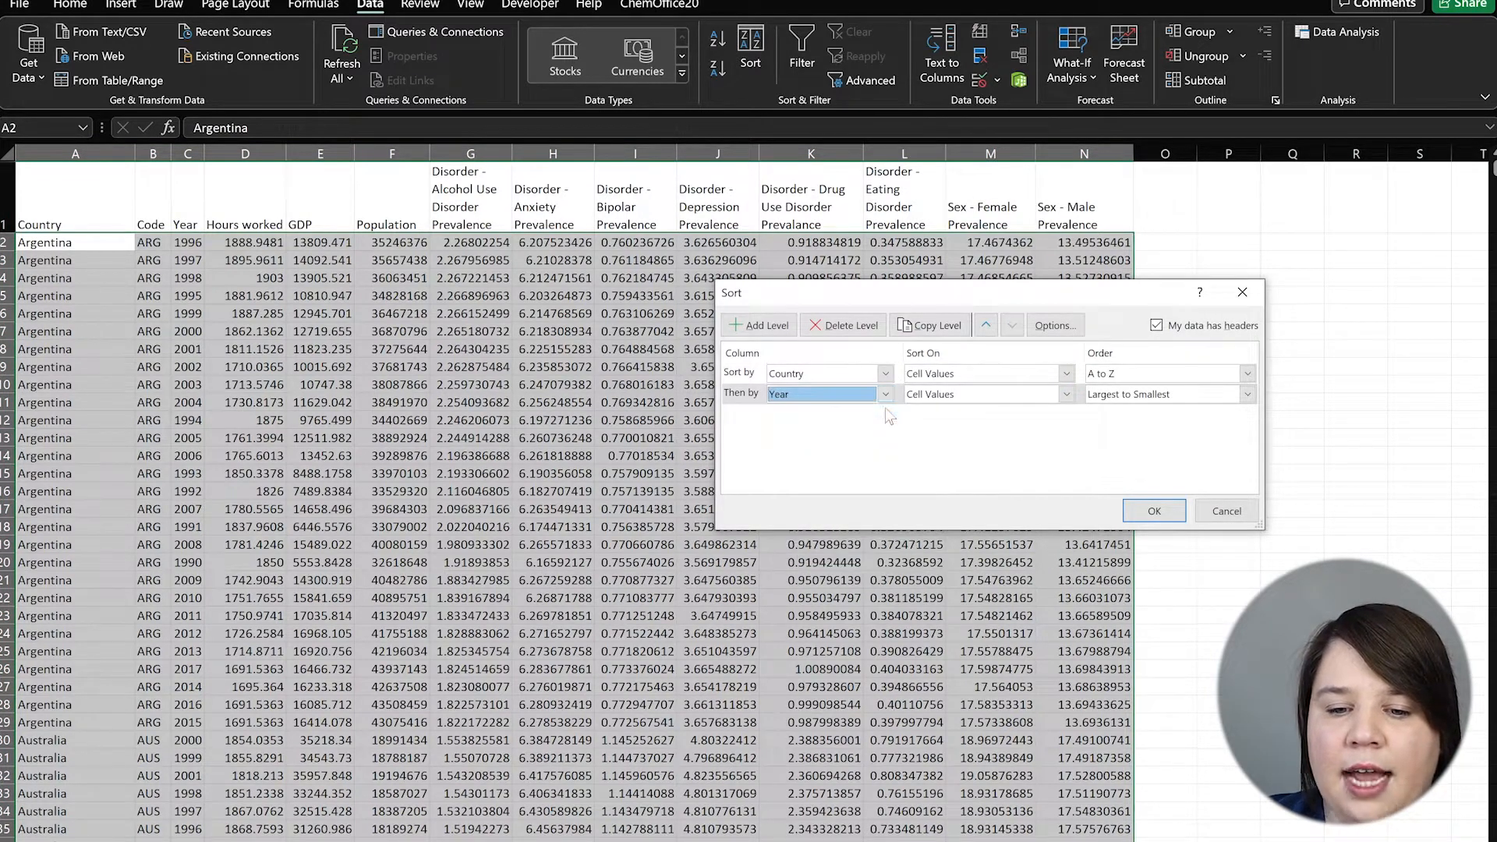
{"action": "left_click", "coordinate": [1168, 396]}
{"action": "left_click", "coordinate": [1130, 410]}
{"action": "left_click", "coordinate": [1156, 512]}
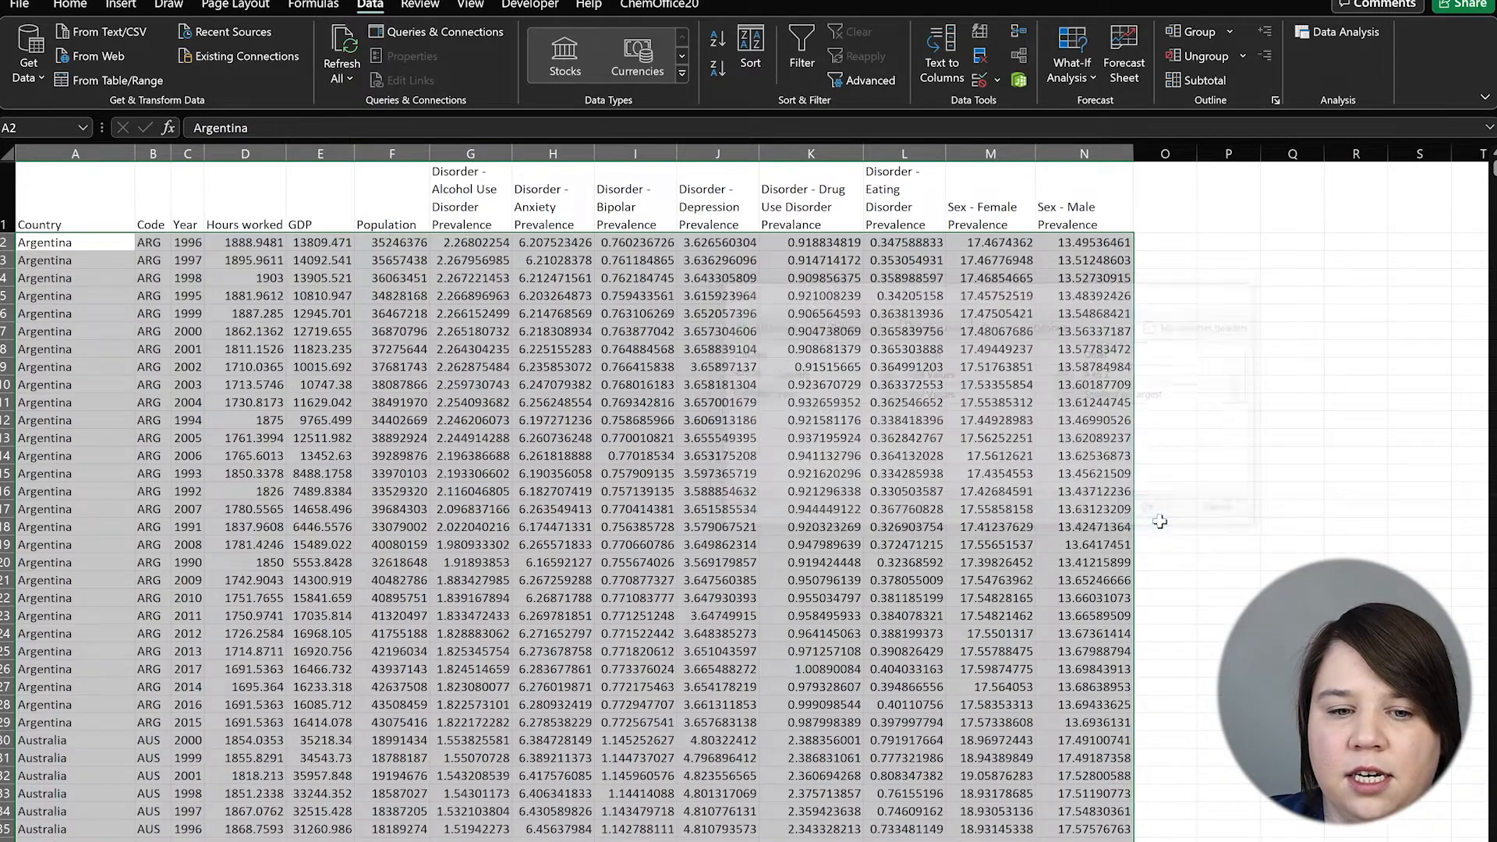
{"action": "left_click", "coordinate": [153, 403]}
Review the case-sensitivity and orientation options of the custom sort, then leave it without sorting
{"action": "left_click_drag", "start_coordinate": [49, 242], "coordinate": [242, 649]}
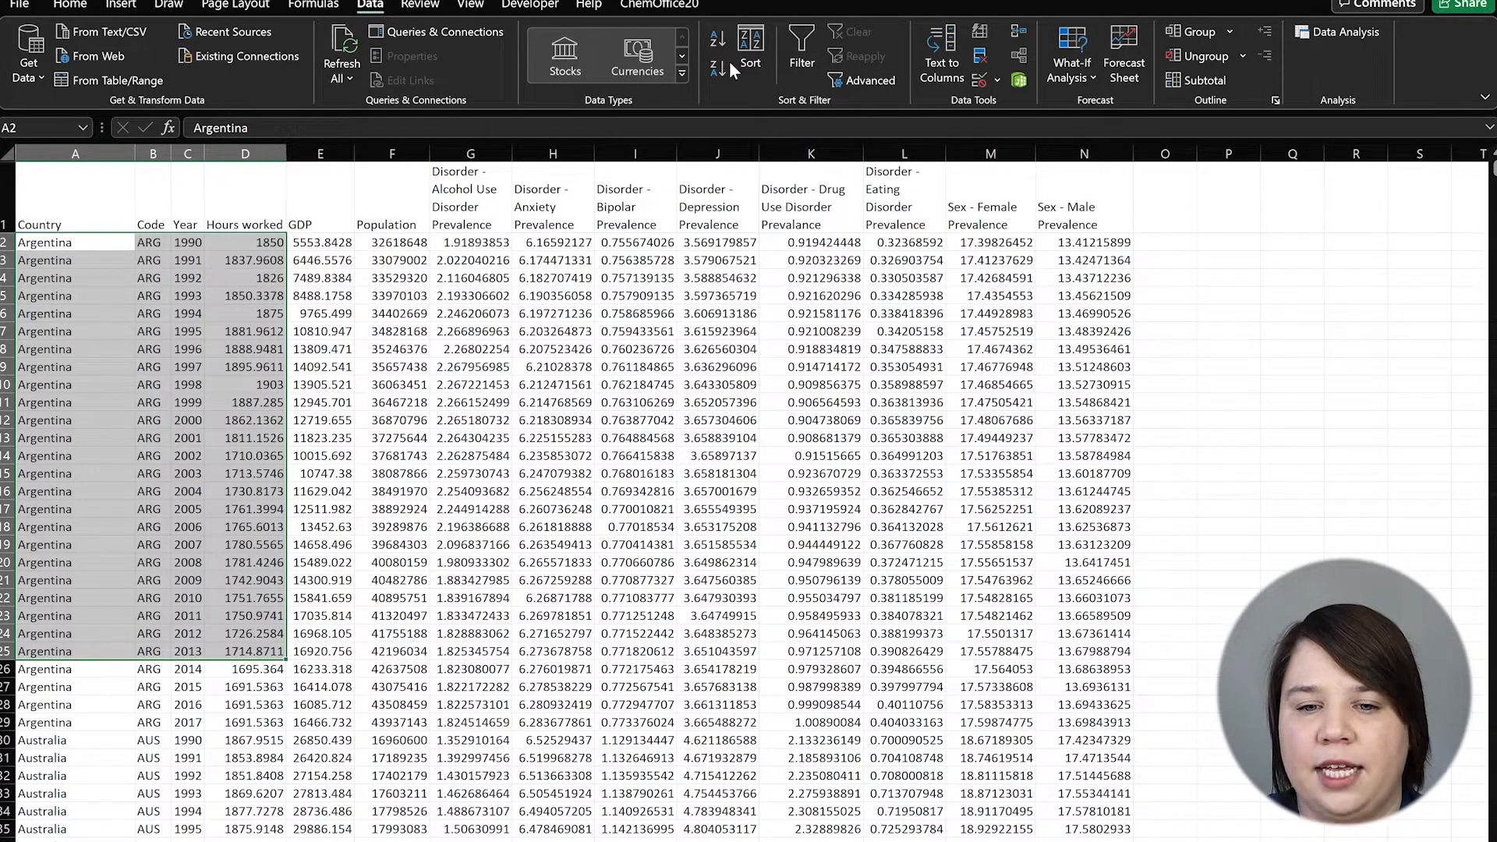
{"action": "left_click", "coordinate": [748, 54]}
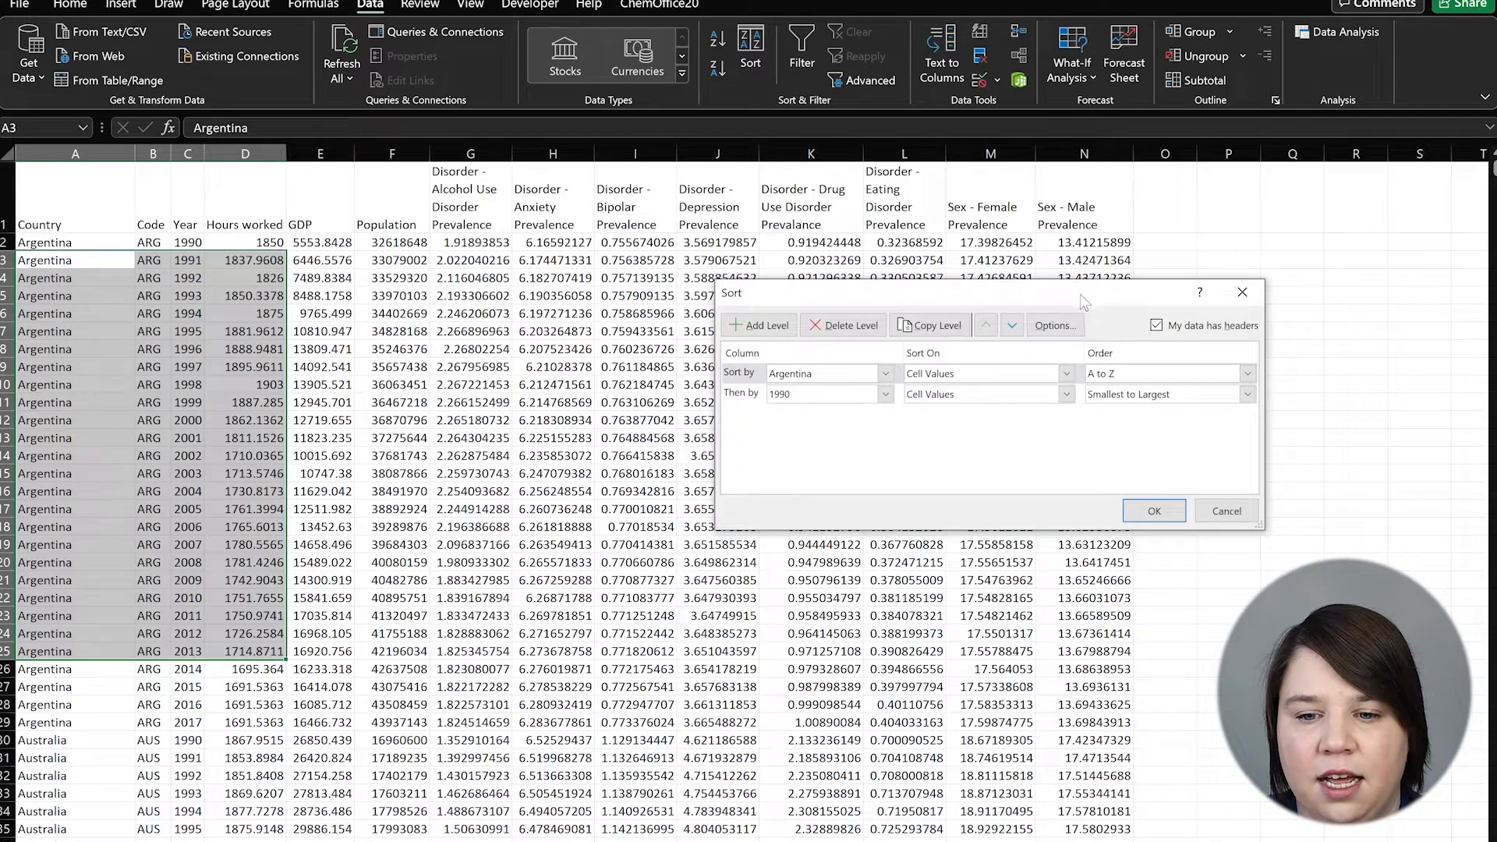
{"action": "left_click", "coordinate": [1068, 325]}
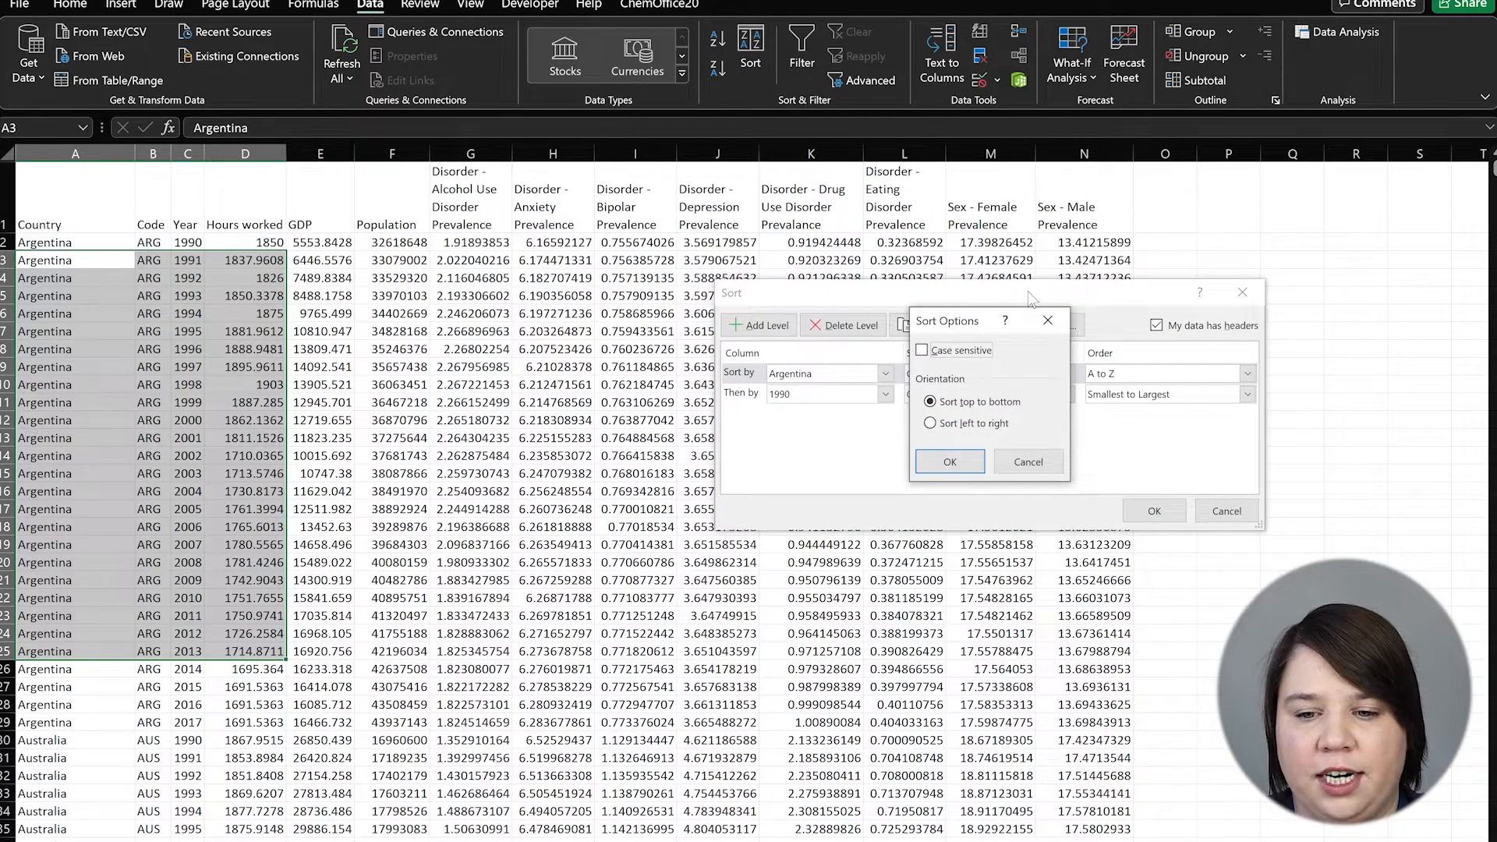
{"action": "left_click", "coordinate": [1049, 318]}
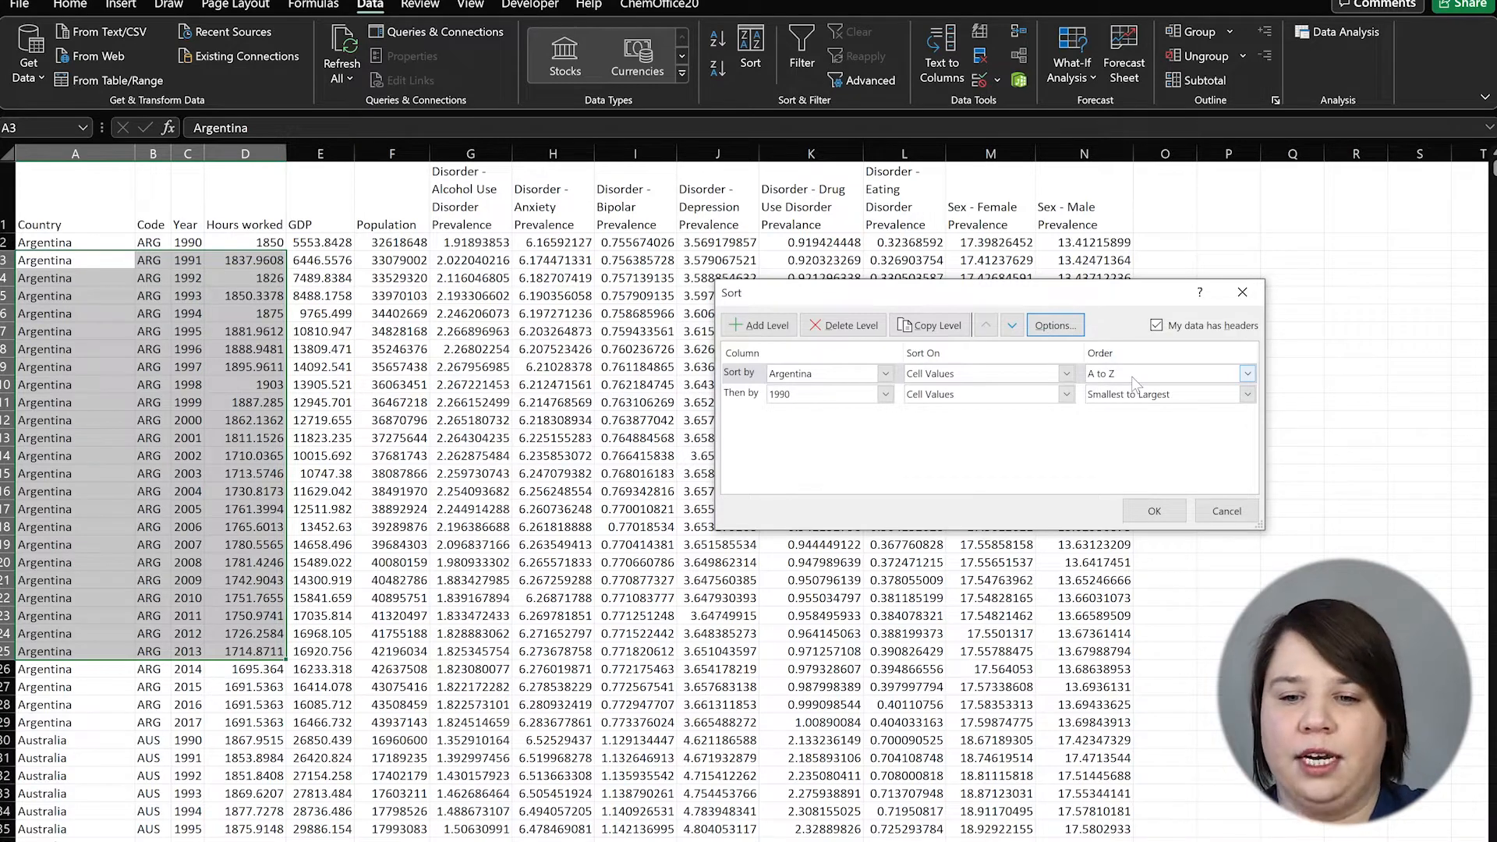
{"action": "left_click", "coordinate": [1242, 292]}
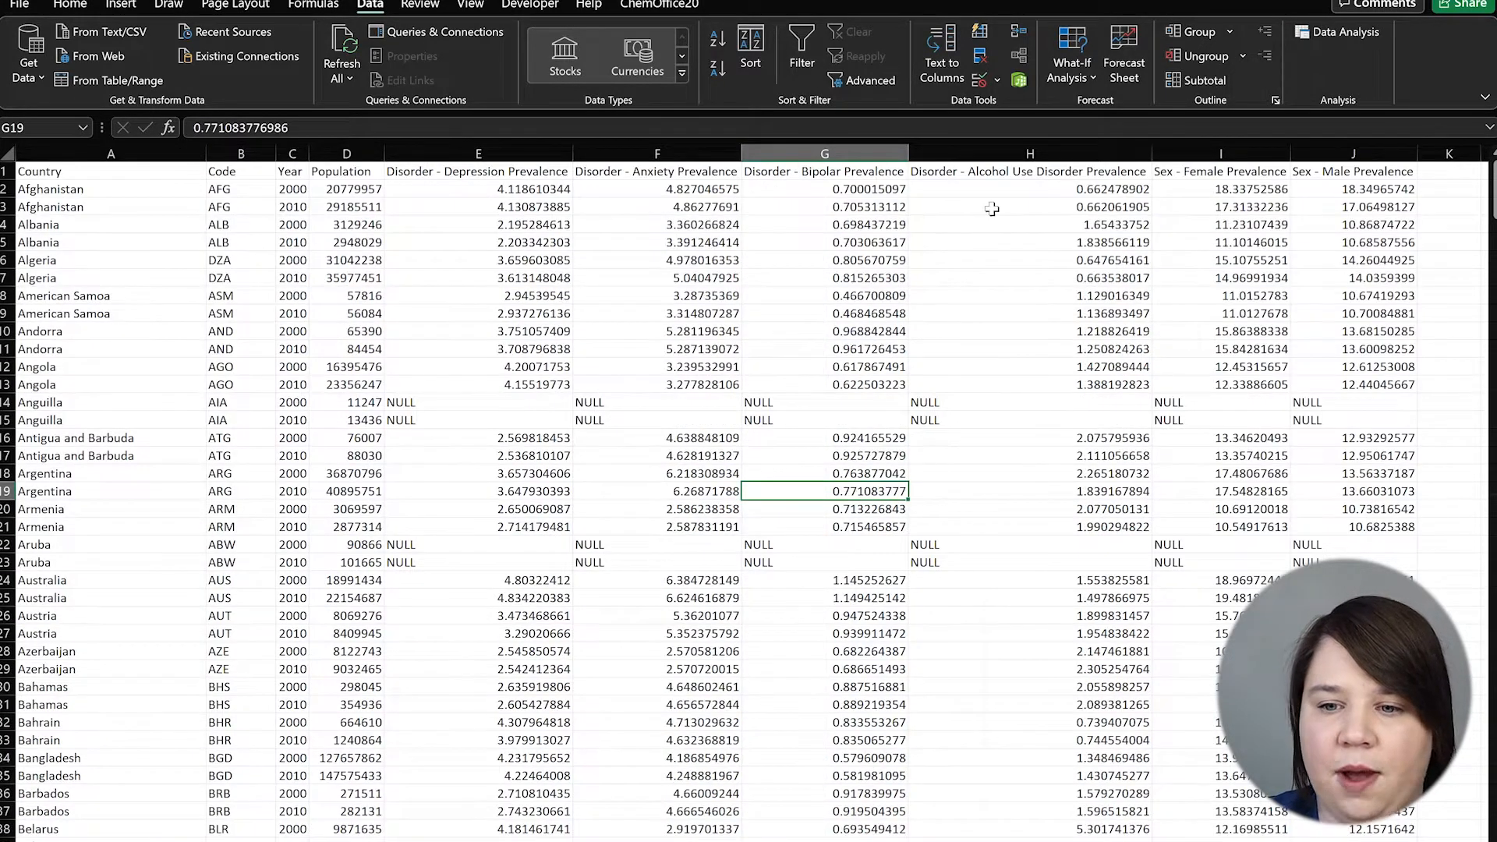
Examine the Year entries and prevalence columns of the 2000 and 2010 country data, including the NULL entries
{"action": "left_click", "coordinate": [993, 207]}
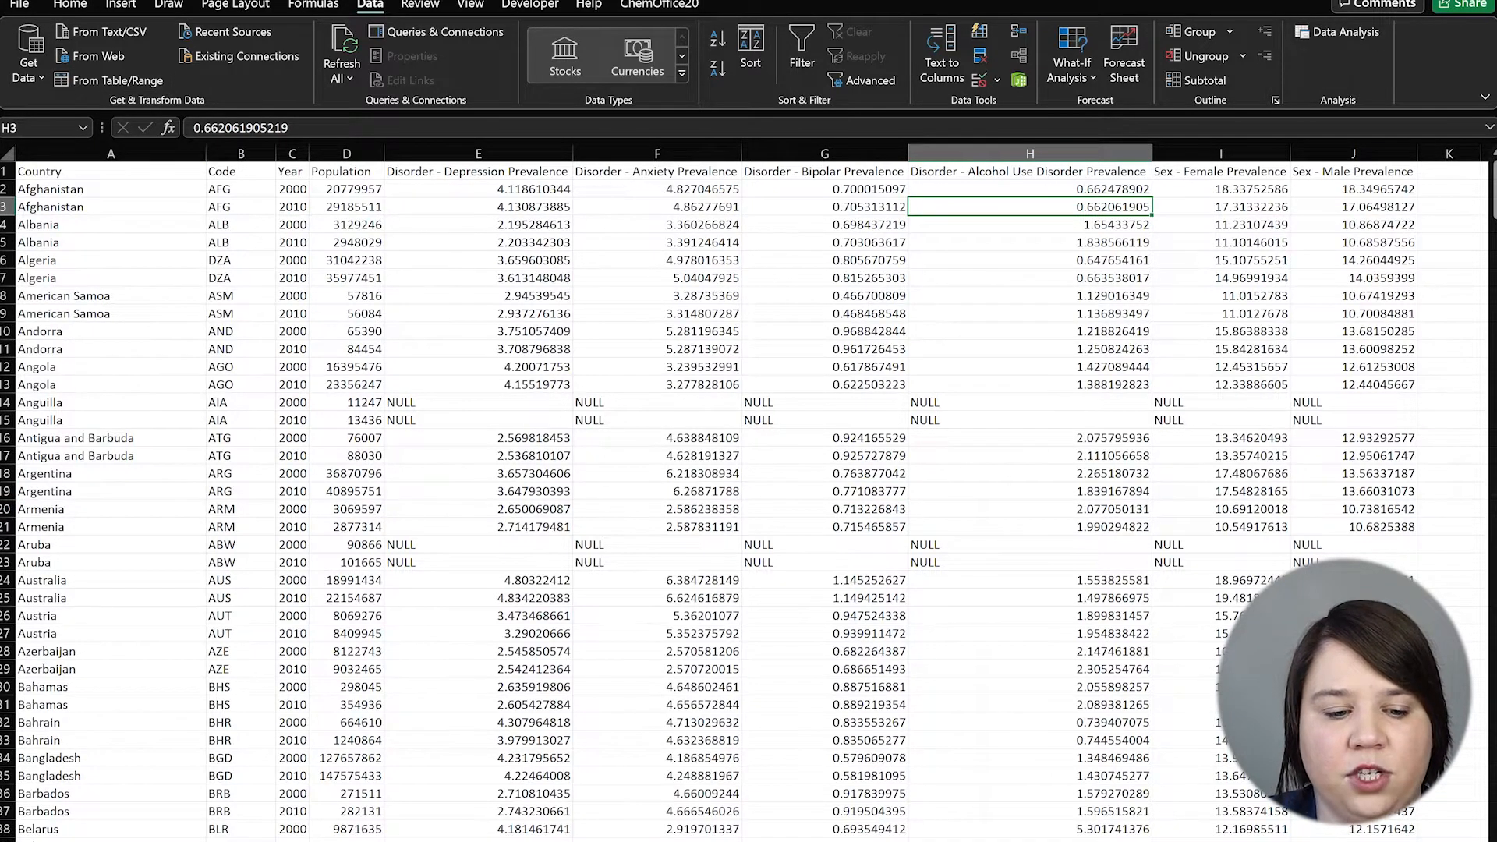
{"action": "left_click", "coordinate": [295, 187]}
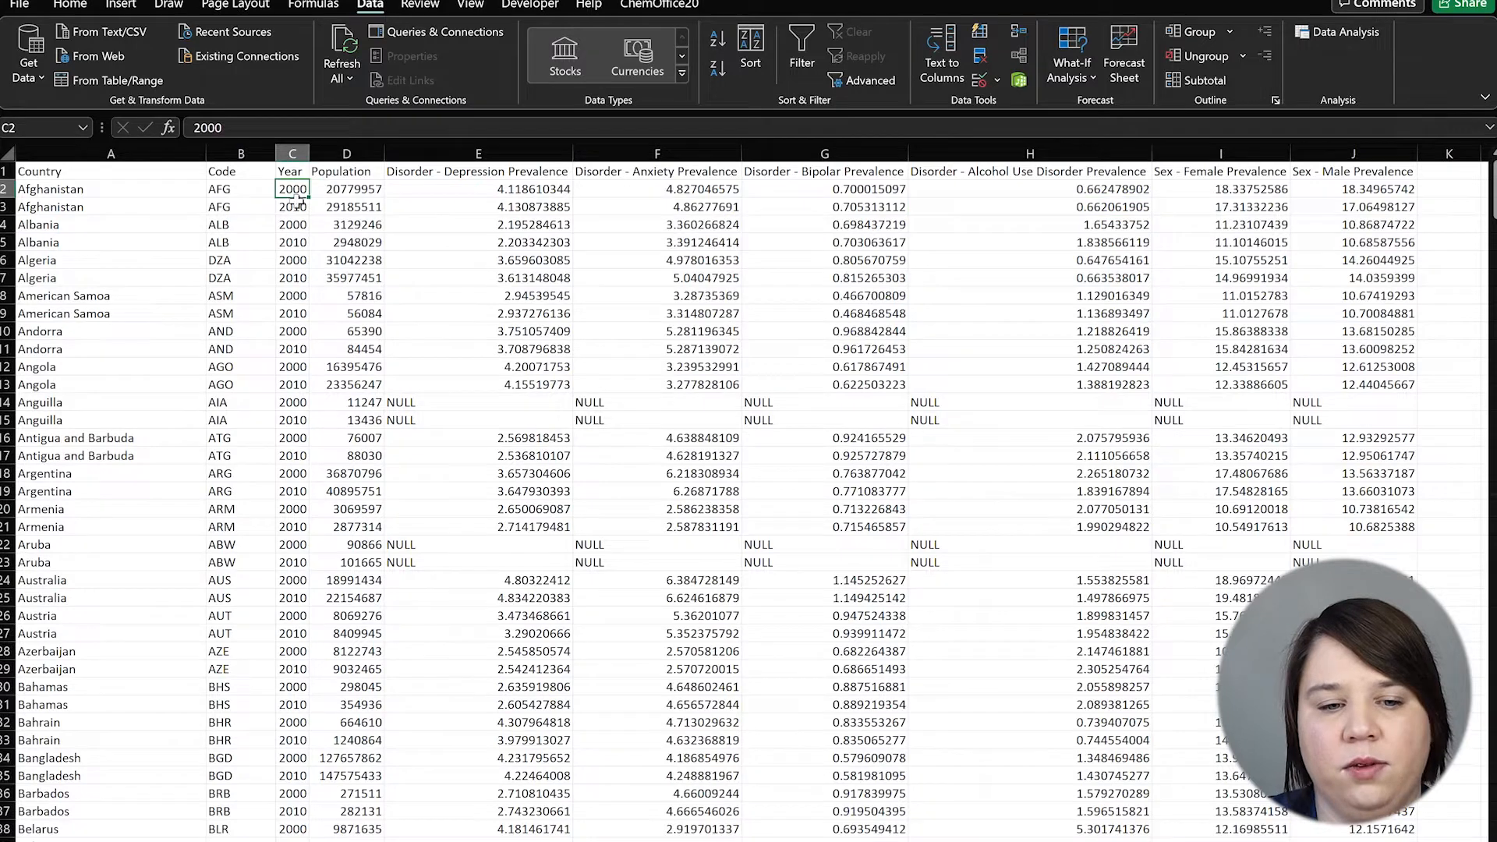
{"action": "left_click", "coordinate": [360, 262]}
{"action": "left_click_drag", "start_coordinate": [570, 403], "coordinate": [1006, 737]}
{"action": "left_click", "coordinate": [703, 740]}
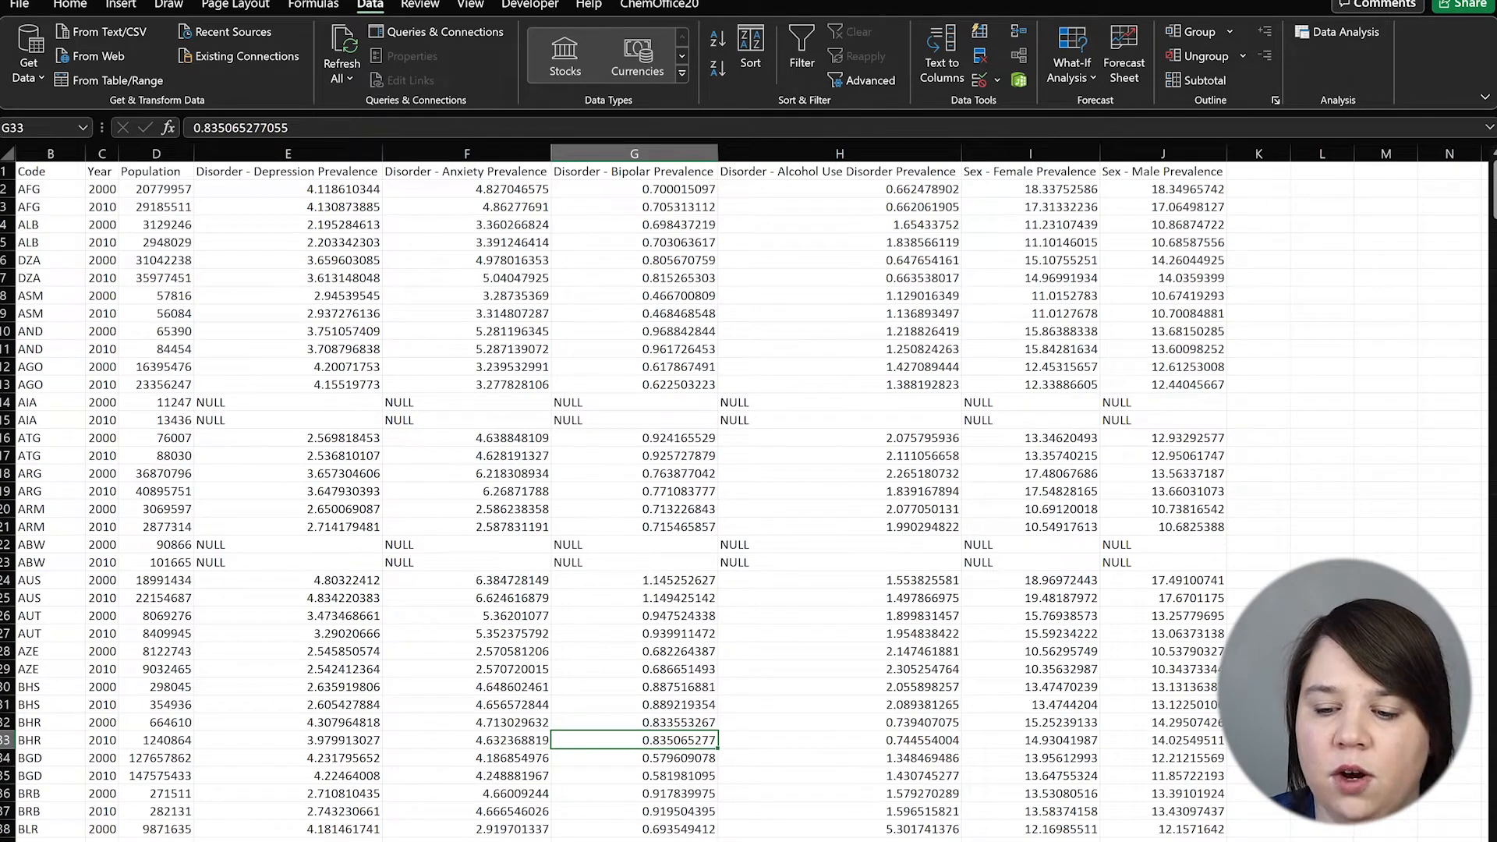
{"action": "scroll", "coordinate": [743, 791], "scroll_direction": "left", "scroll_amount": 1}
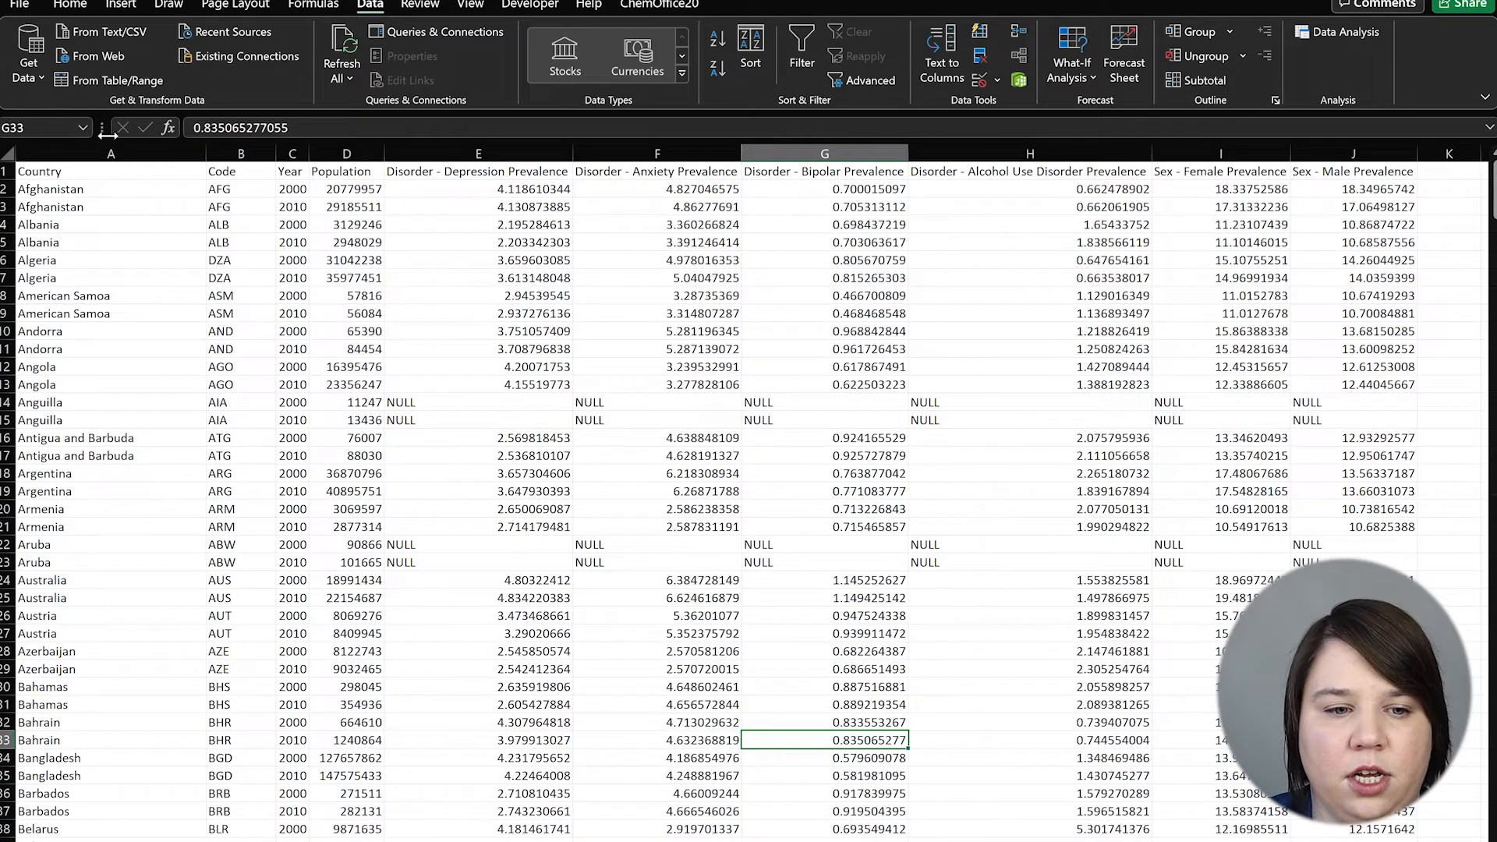
Turn on filters for the whole sheet and autofit all column widths so the headers are fully readable
{"action": "left_click", "coordinate": [6, 150]}
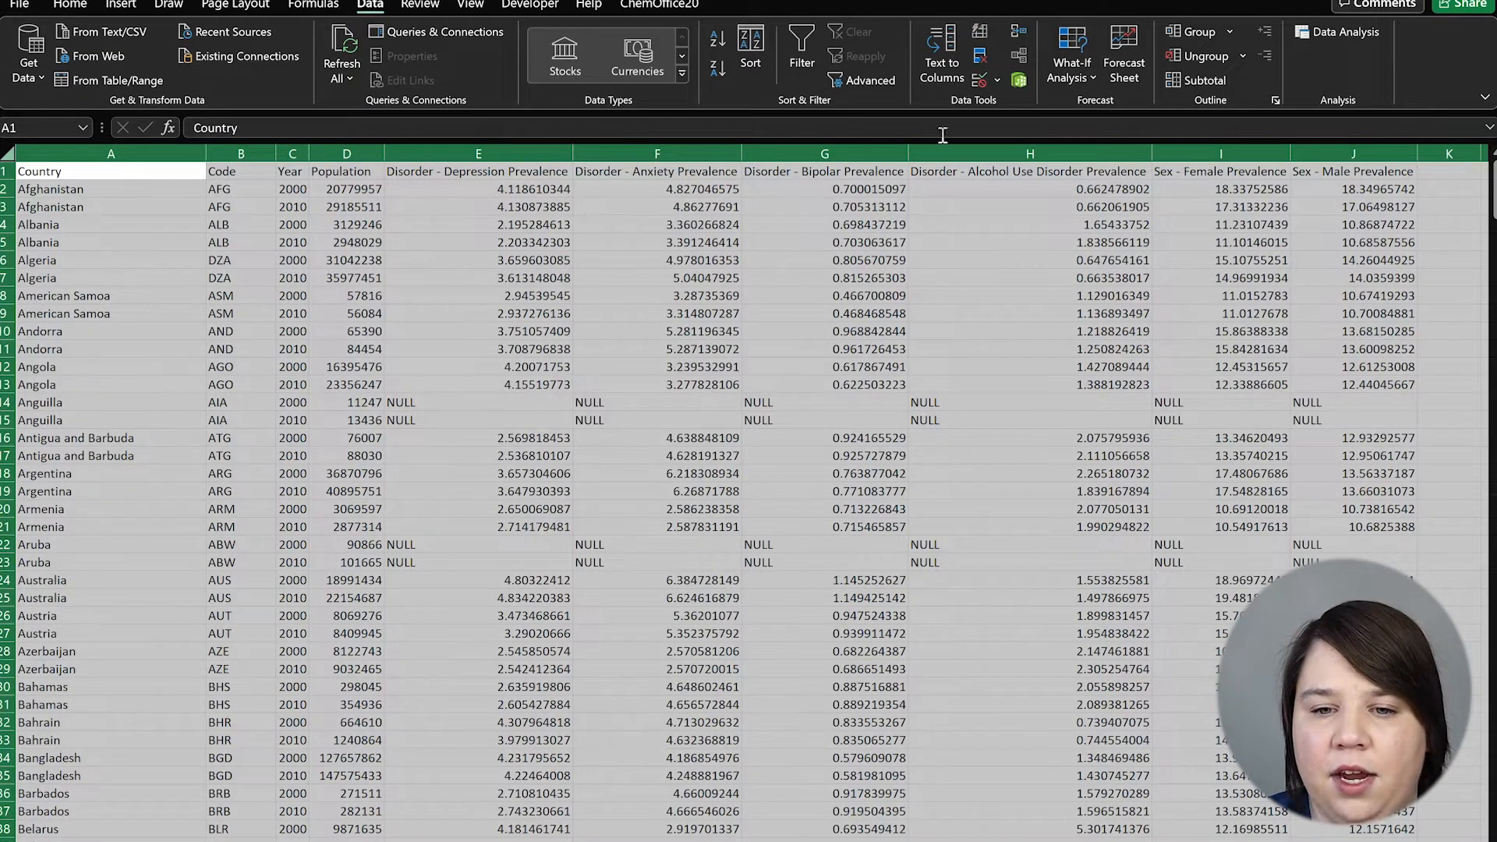
{"action": "left_click", "coordinate": [803, 56]}
{"action": "left_click", "coordinate": [919, 522]}
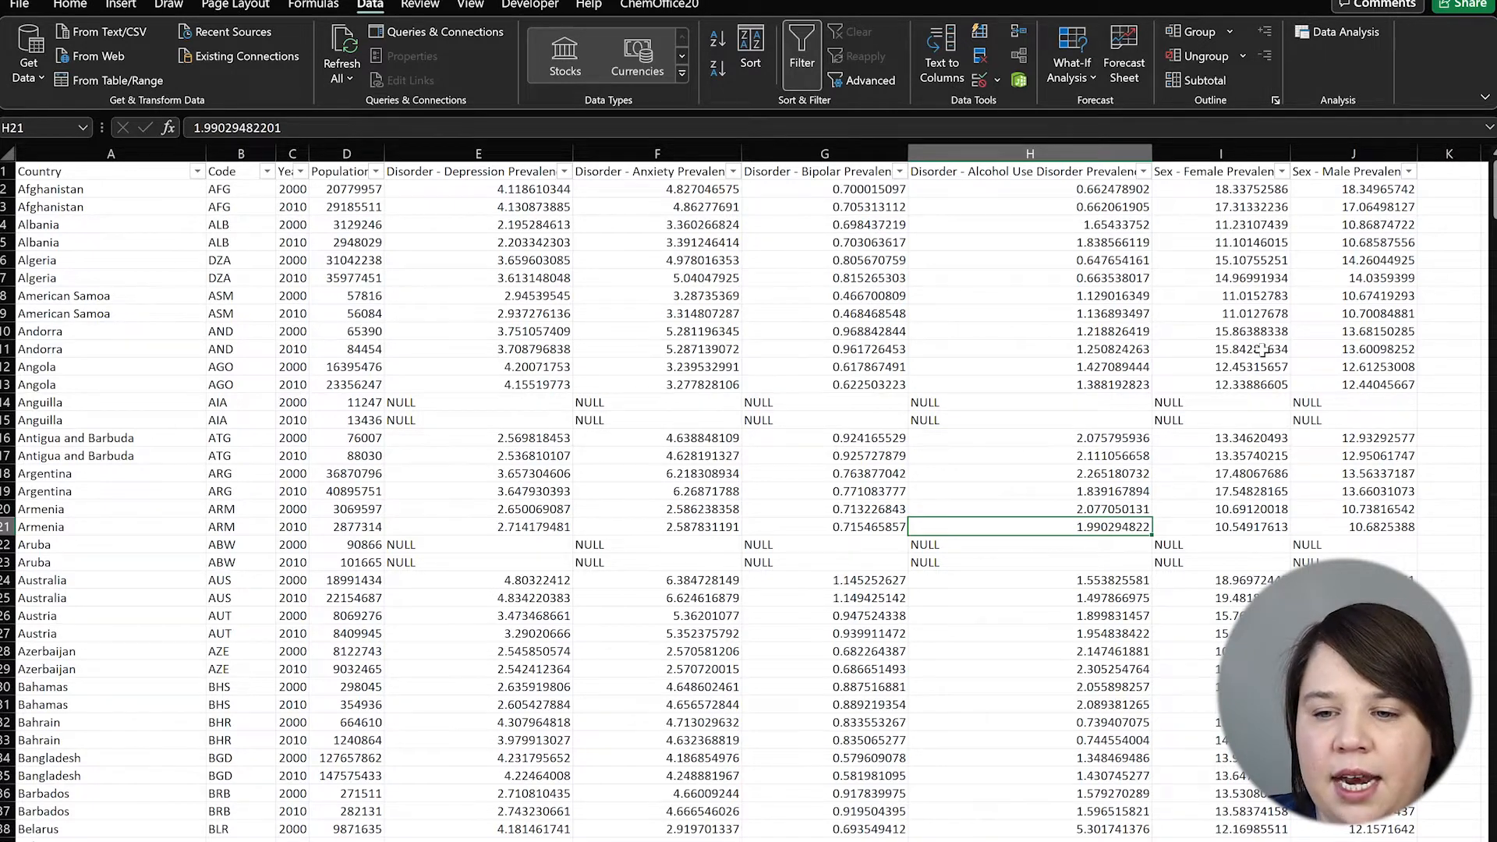
{"action": "left_click", "coordinate": [7, 146]}
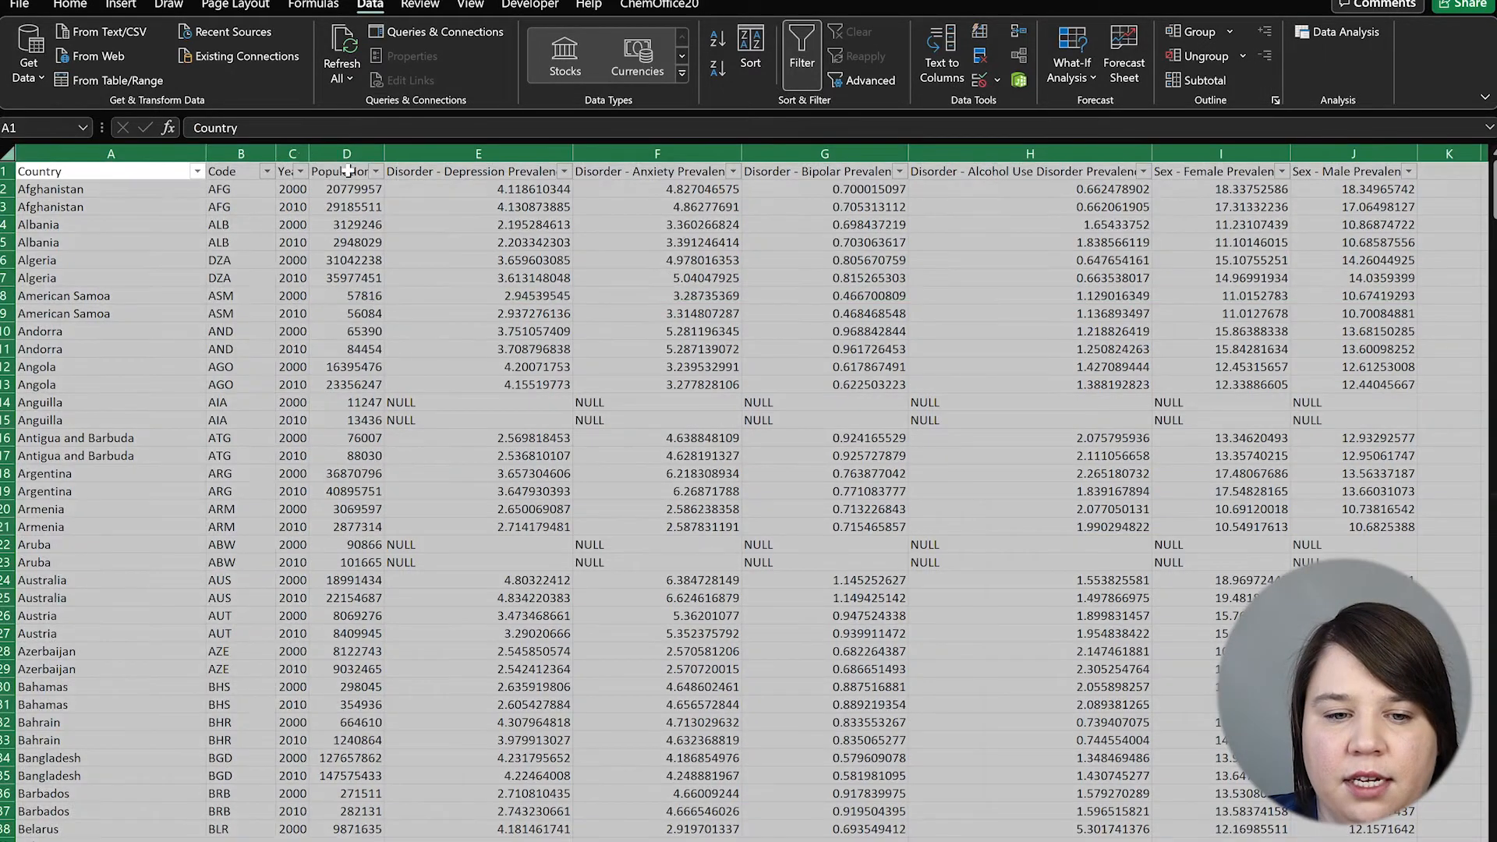
{"action": "double_click", "coordinate": [310, 153]}
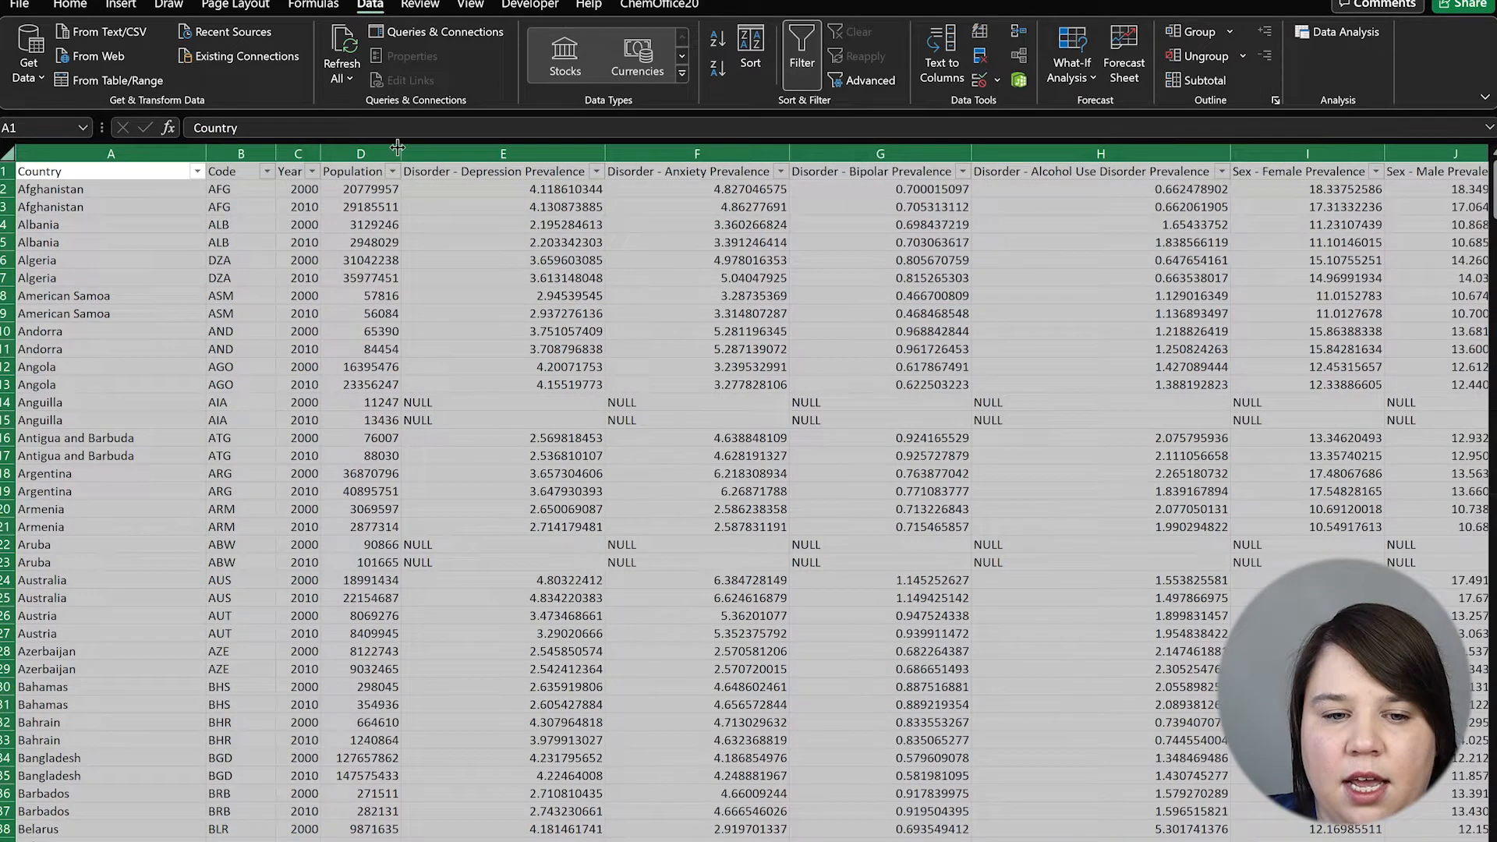
{"action": "left_click_drag", "start_coordinate": [735, 340], "coordinate": [733, 351]}
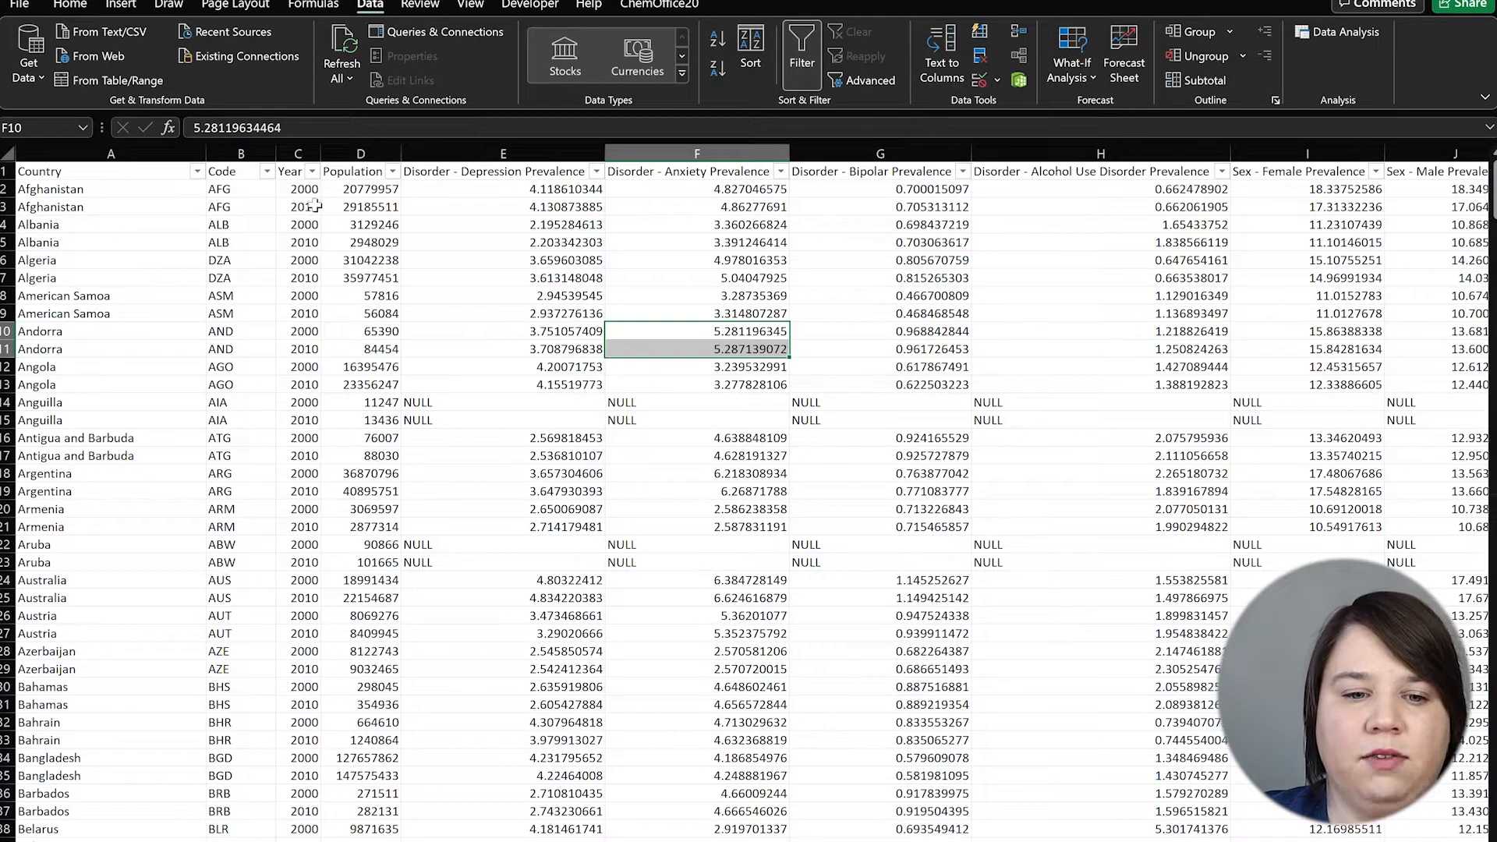
Filter the Year column to show only the 2000 rows and look through the filtered list
{"action": "left_click", "coordinate": [311, 172]}
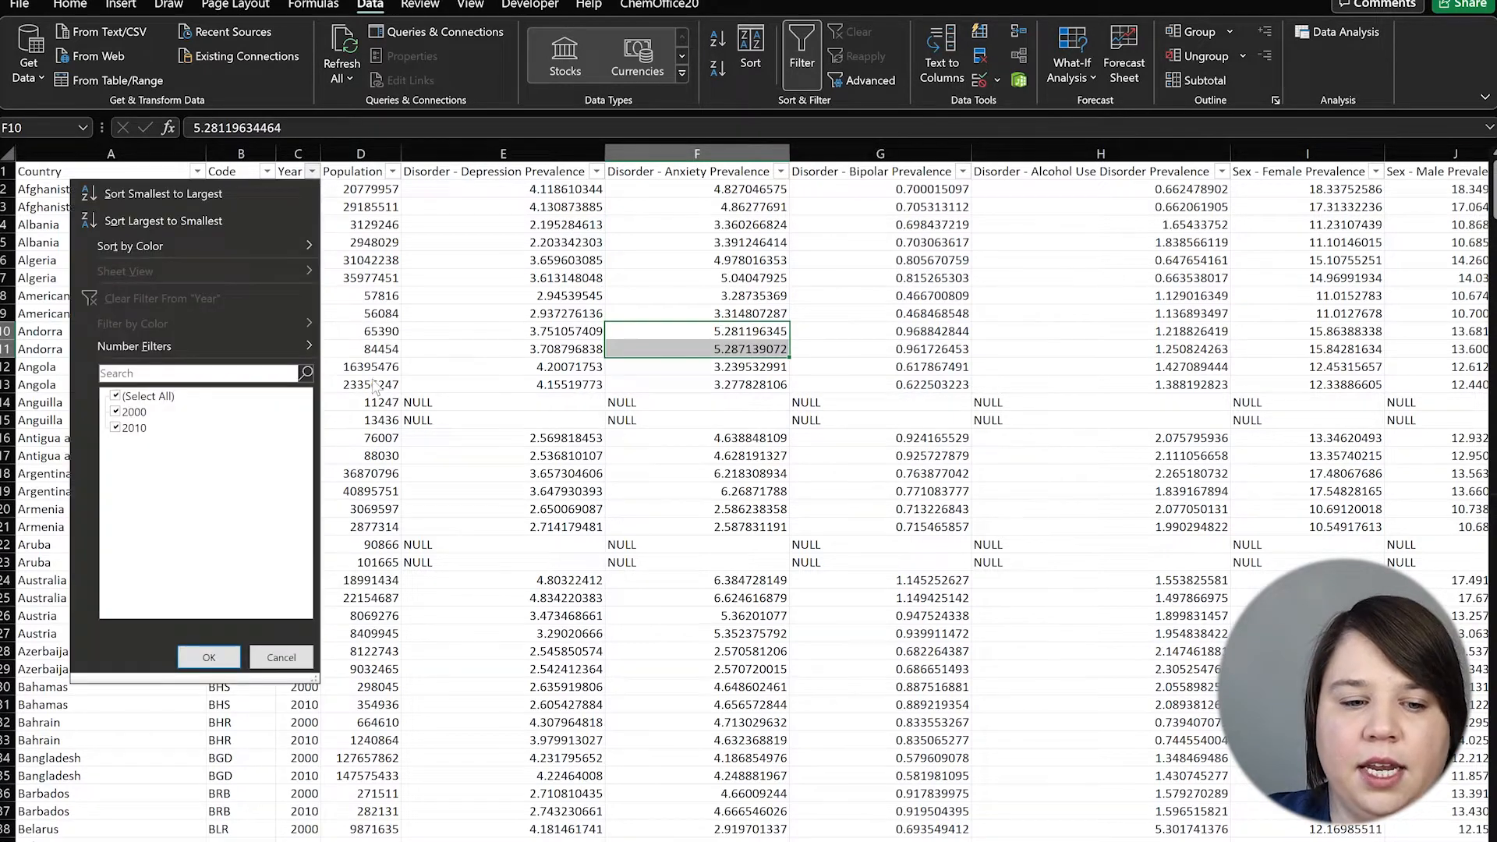
{"action": "left_click", "coordinate": [117, 429]}
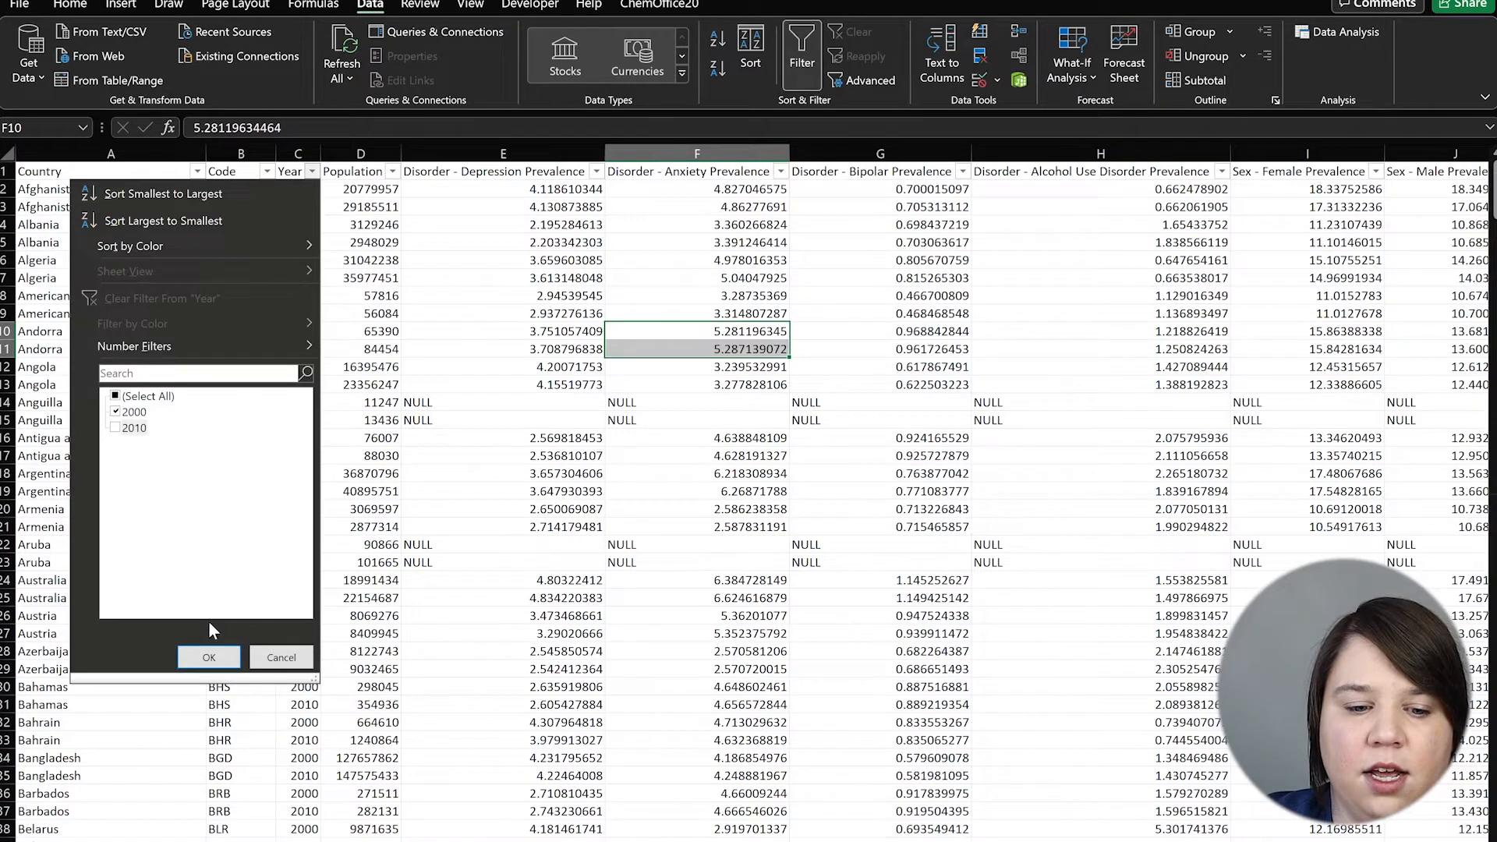
{"action": "left_click", "coordinate": [209, 658]}
{"action": "scroll", "coordinate": [244, 599], "scroll_direction": "down", "scroll_amount": 7}
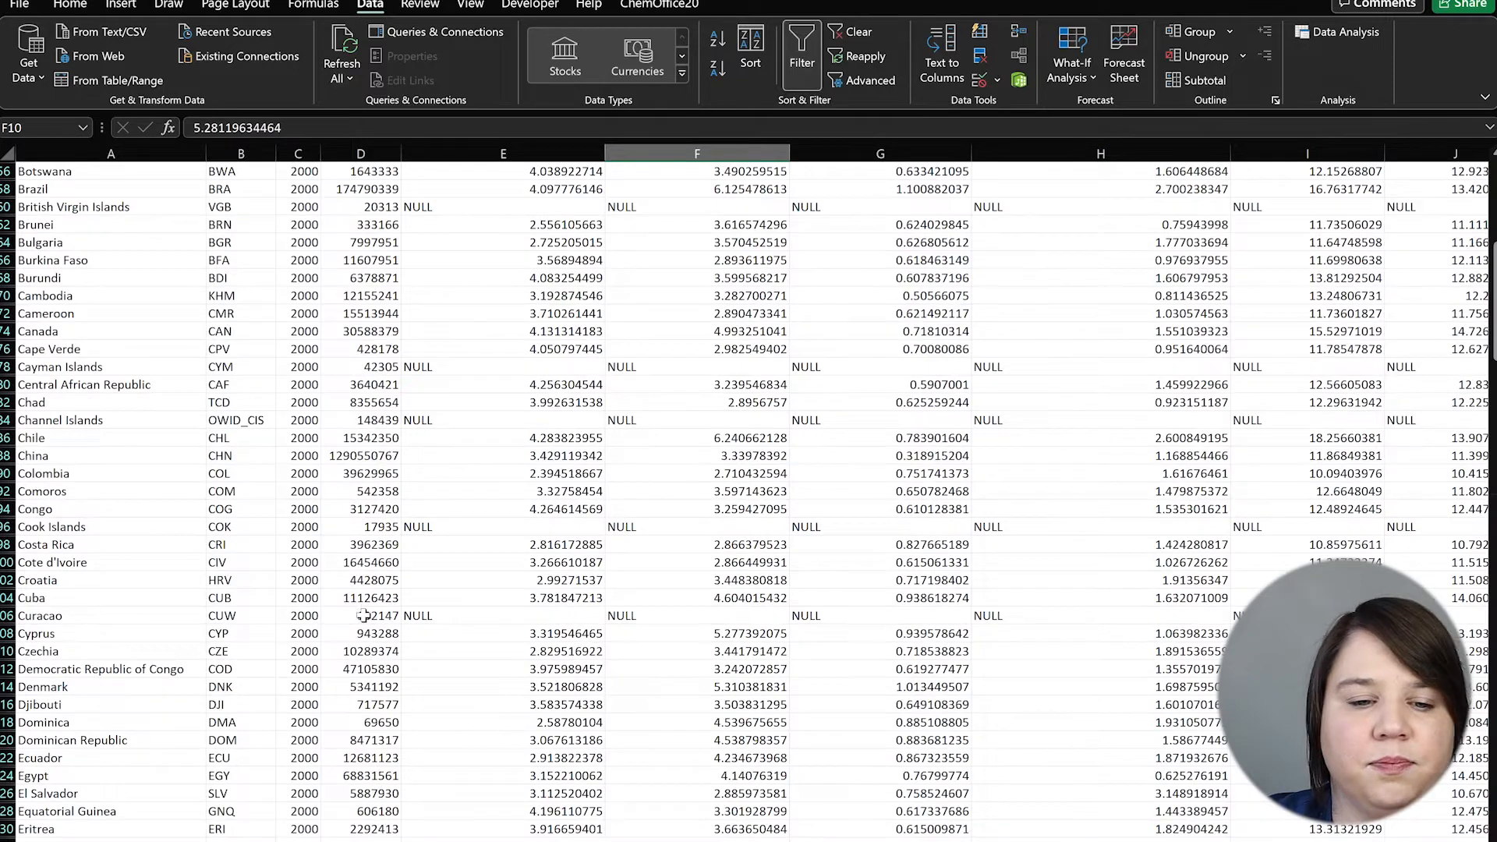
{"action": "scroll", "coordinate": [358, 613], "scroll_direction": "up", "scroll_amount": 3}
{"action": "left_click_drag", "start_coordinate": [1495, 293], "coordinate": [1496, 234]}
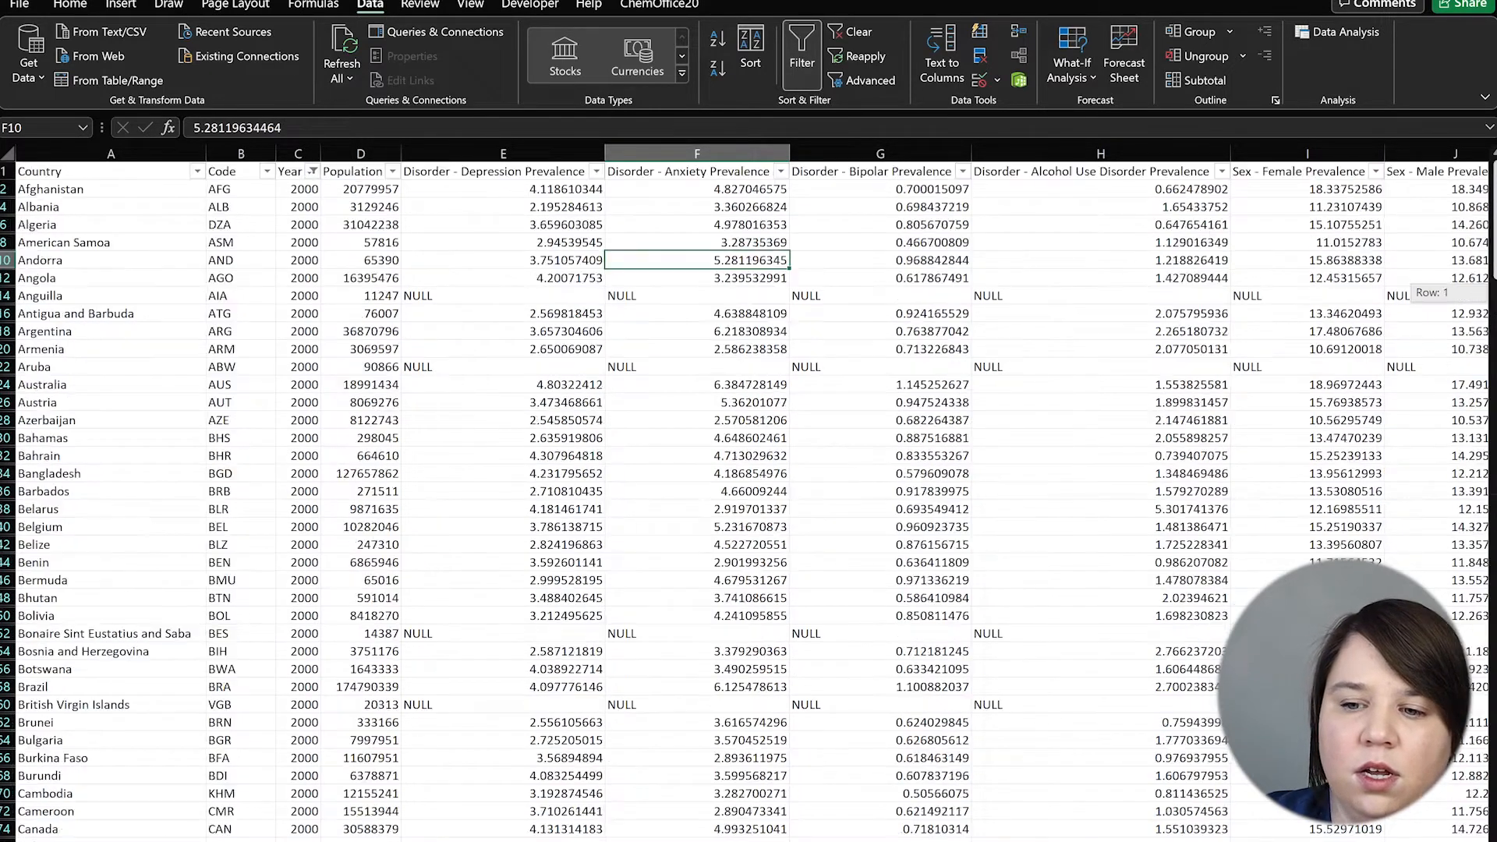
Include 2010 in the Year filter again so that rows of both years are shown
{"action": "left_click", "coordinate": [312, 171]}
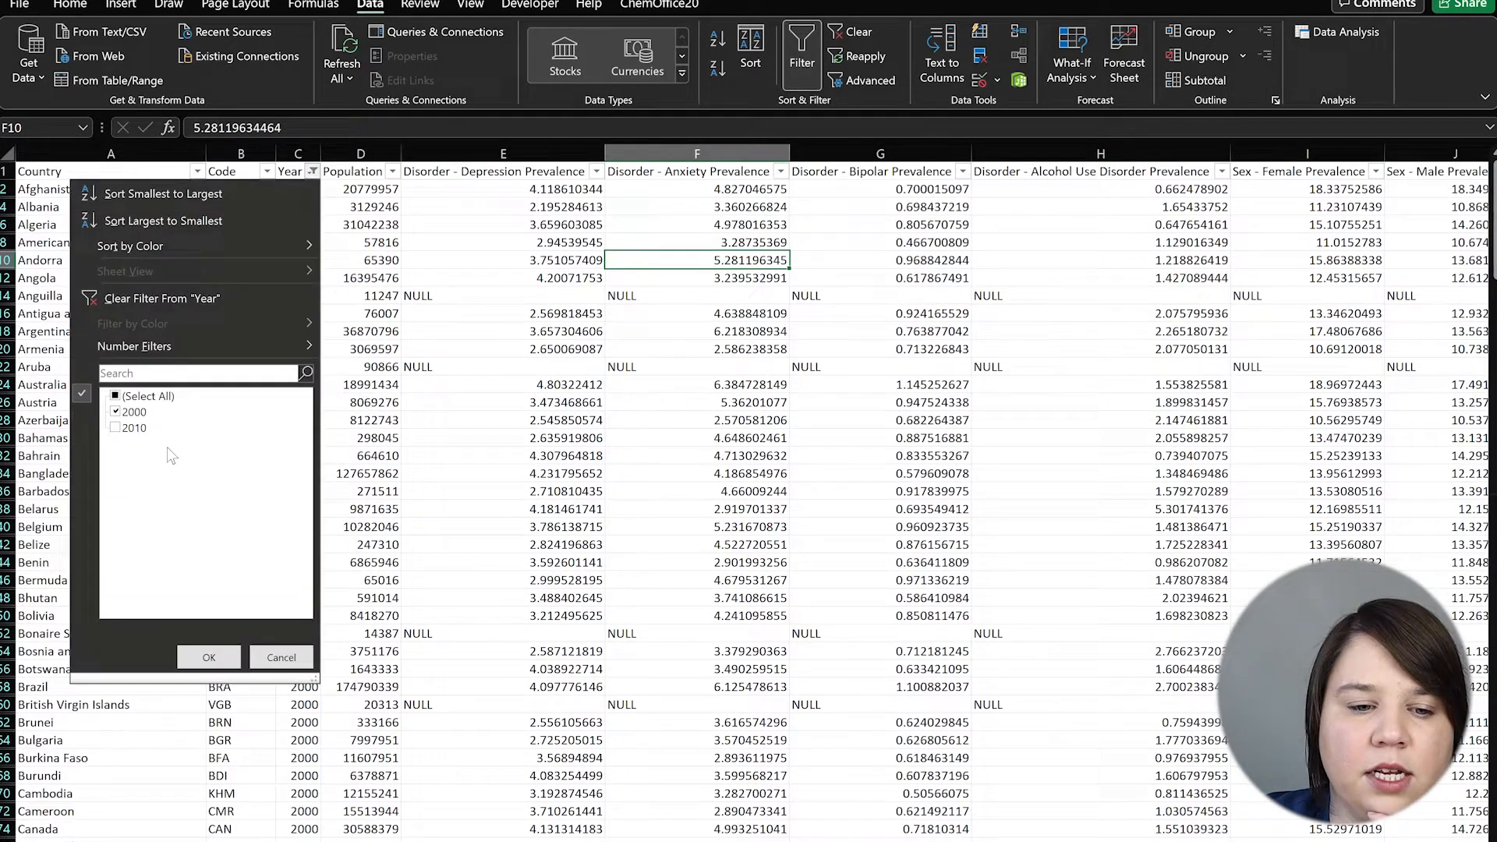
{"action": "left_click", "coordinate": [125, 429]}
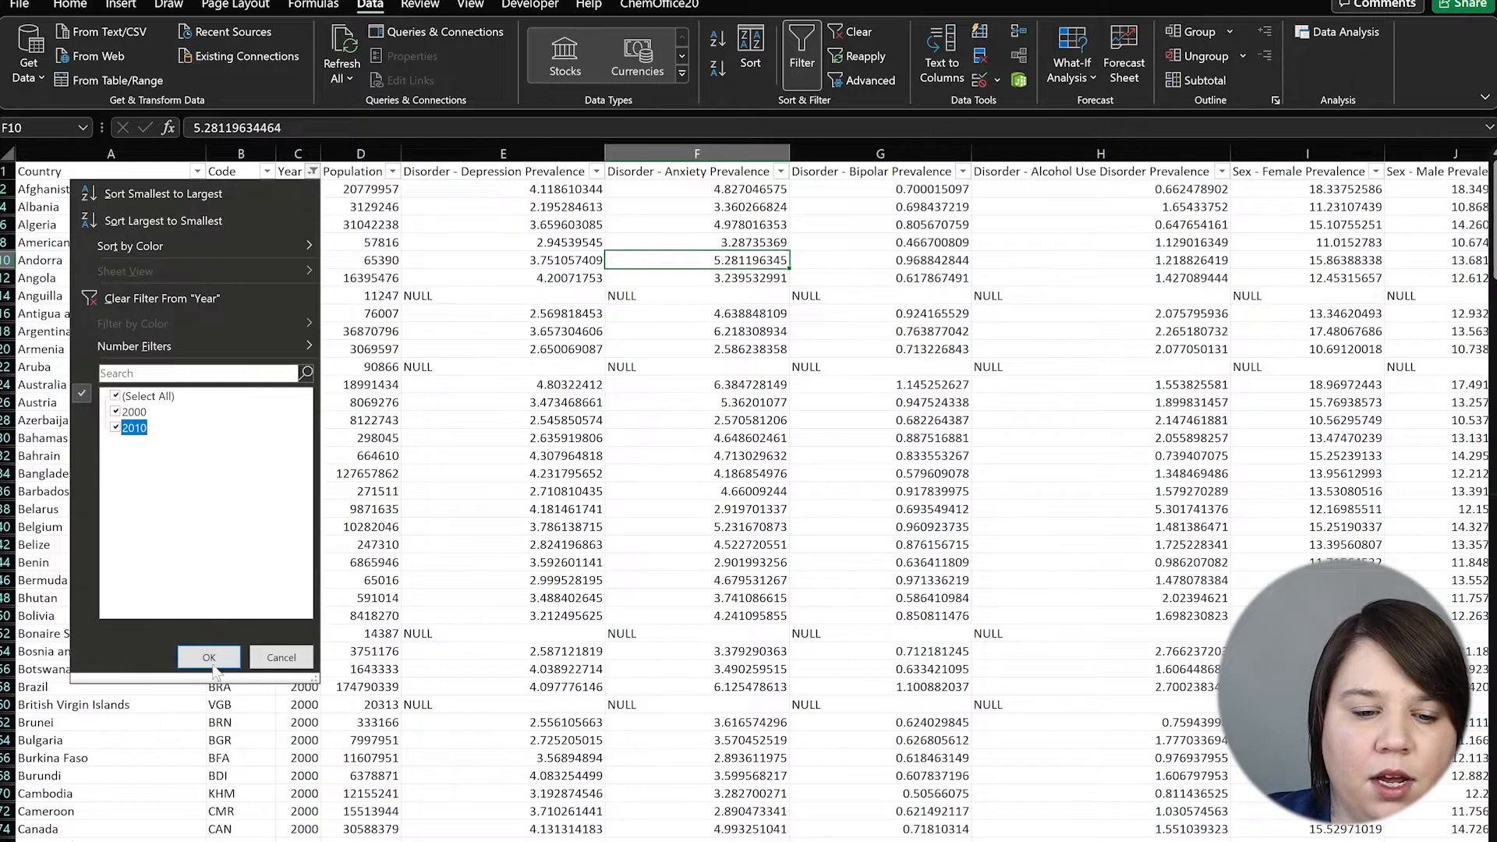
{"action": "left_click", "coordinate": [209, 658]}
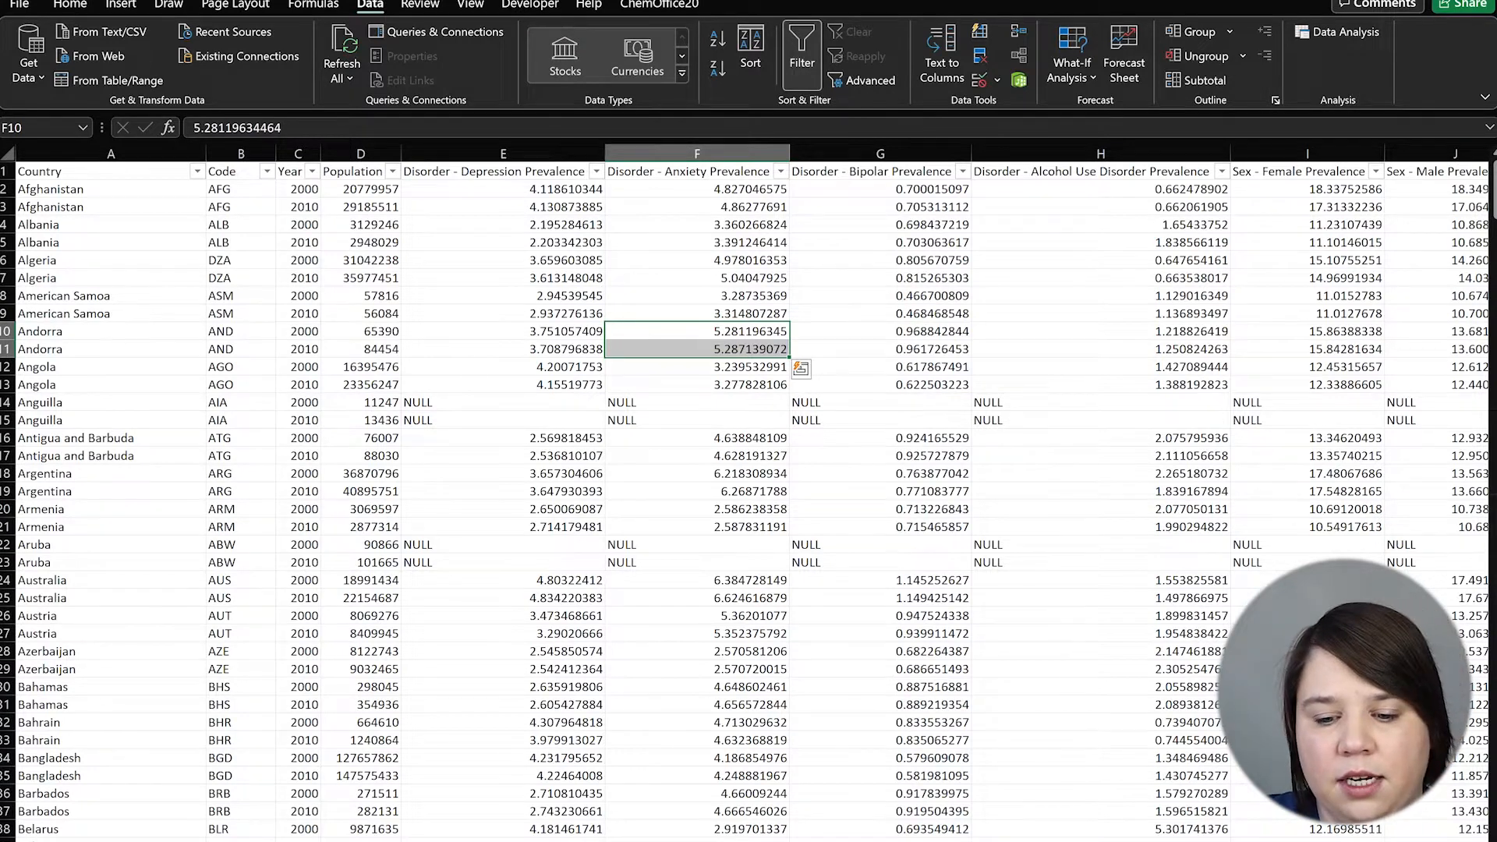
Filter the Disorder - Depression Prevalence column to show only NULL rows and check the other prevalence columns for them
{"action": "scroll", "coordinate": [749, 499], "scroll_direction": "right", "scroll_amount": 1}
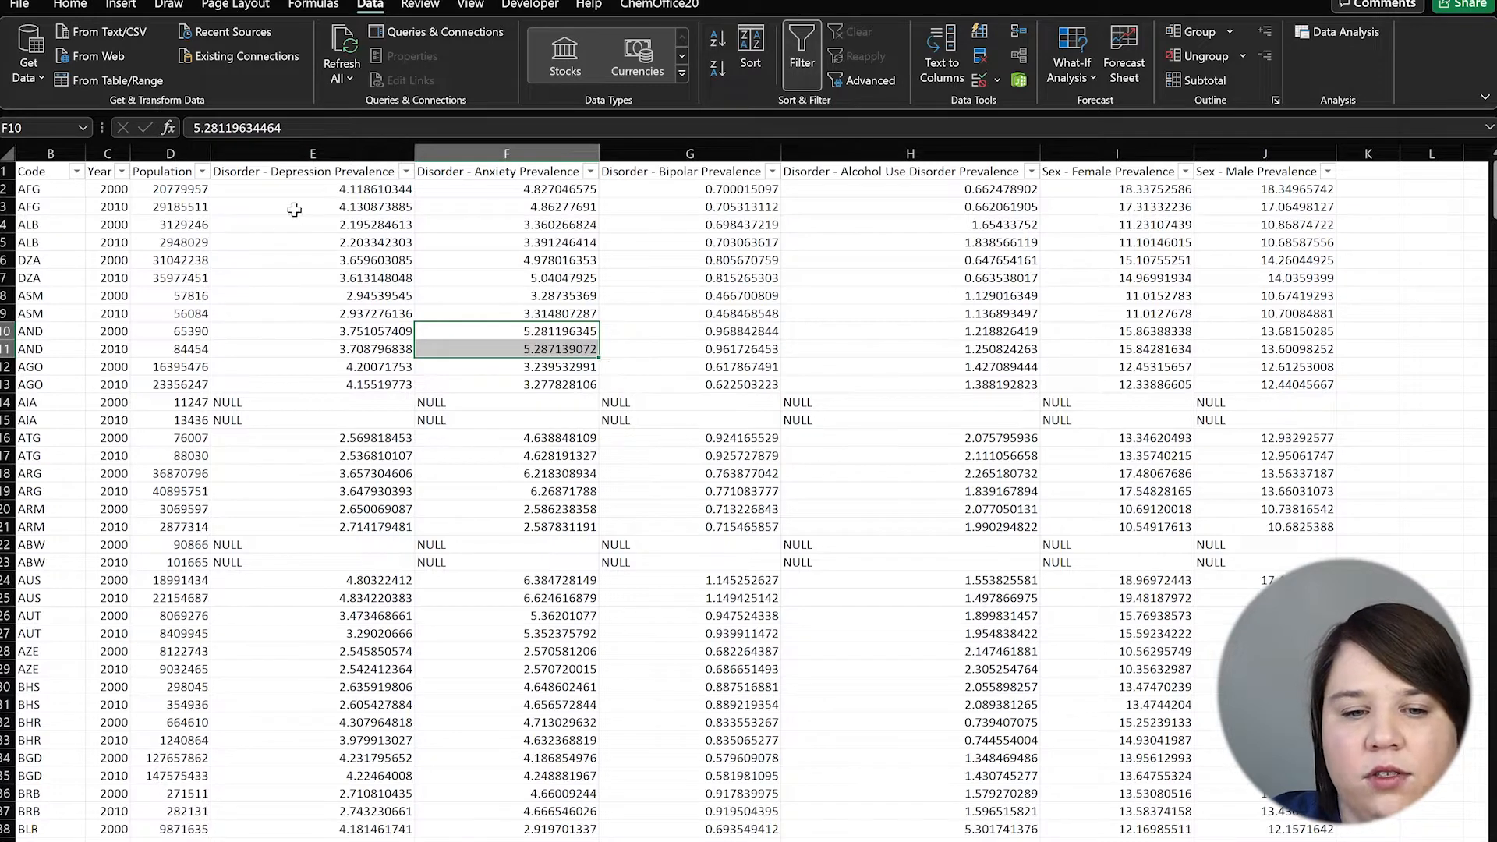
{"action": "left_click", "coordinate": [405, 171]}
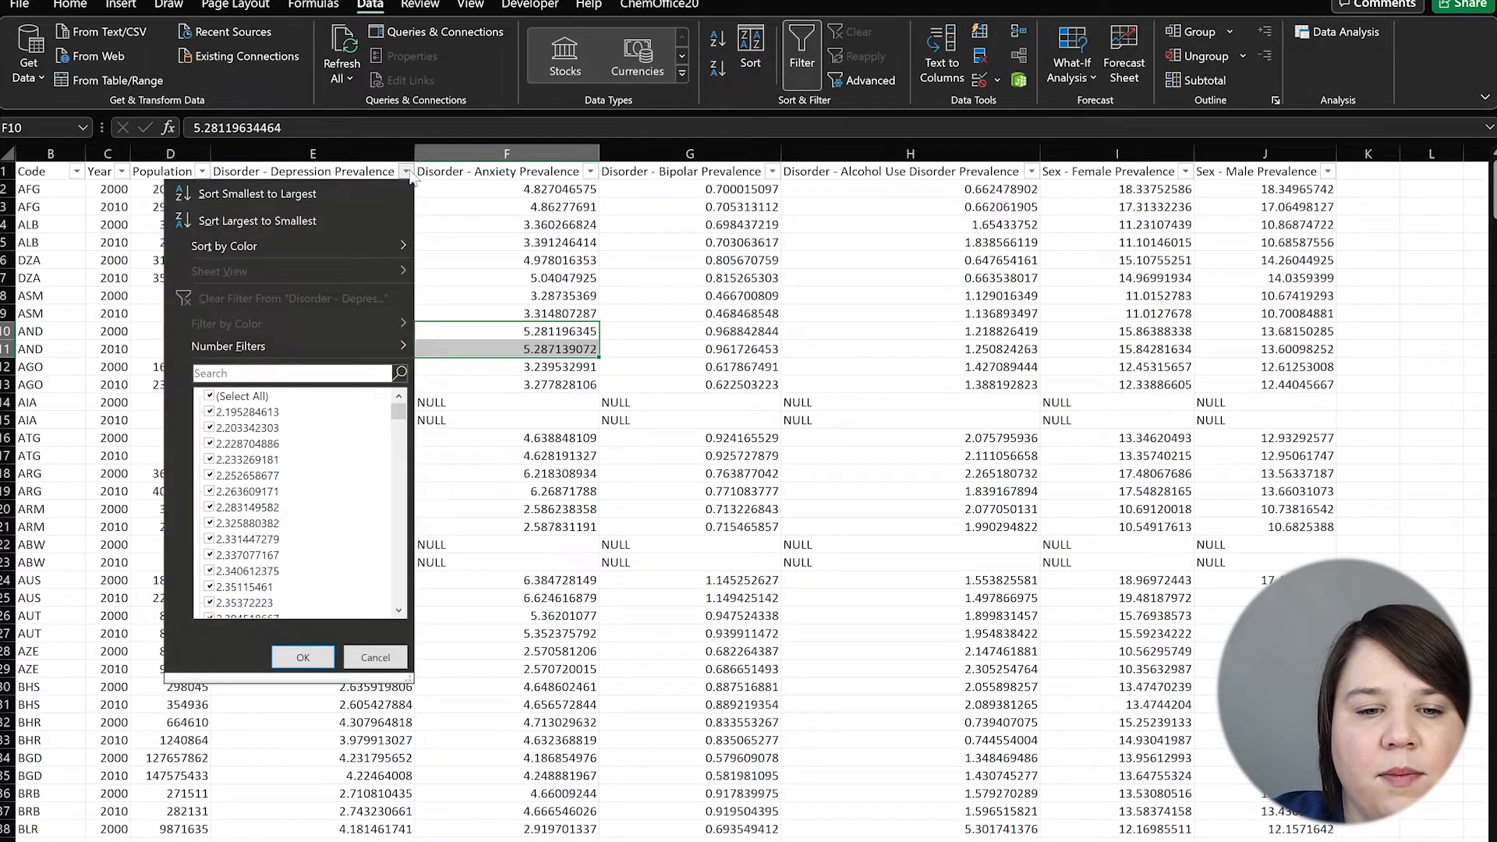
{"action": "left_click", "coordinate": [210, 396]}
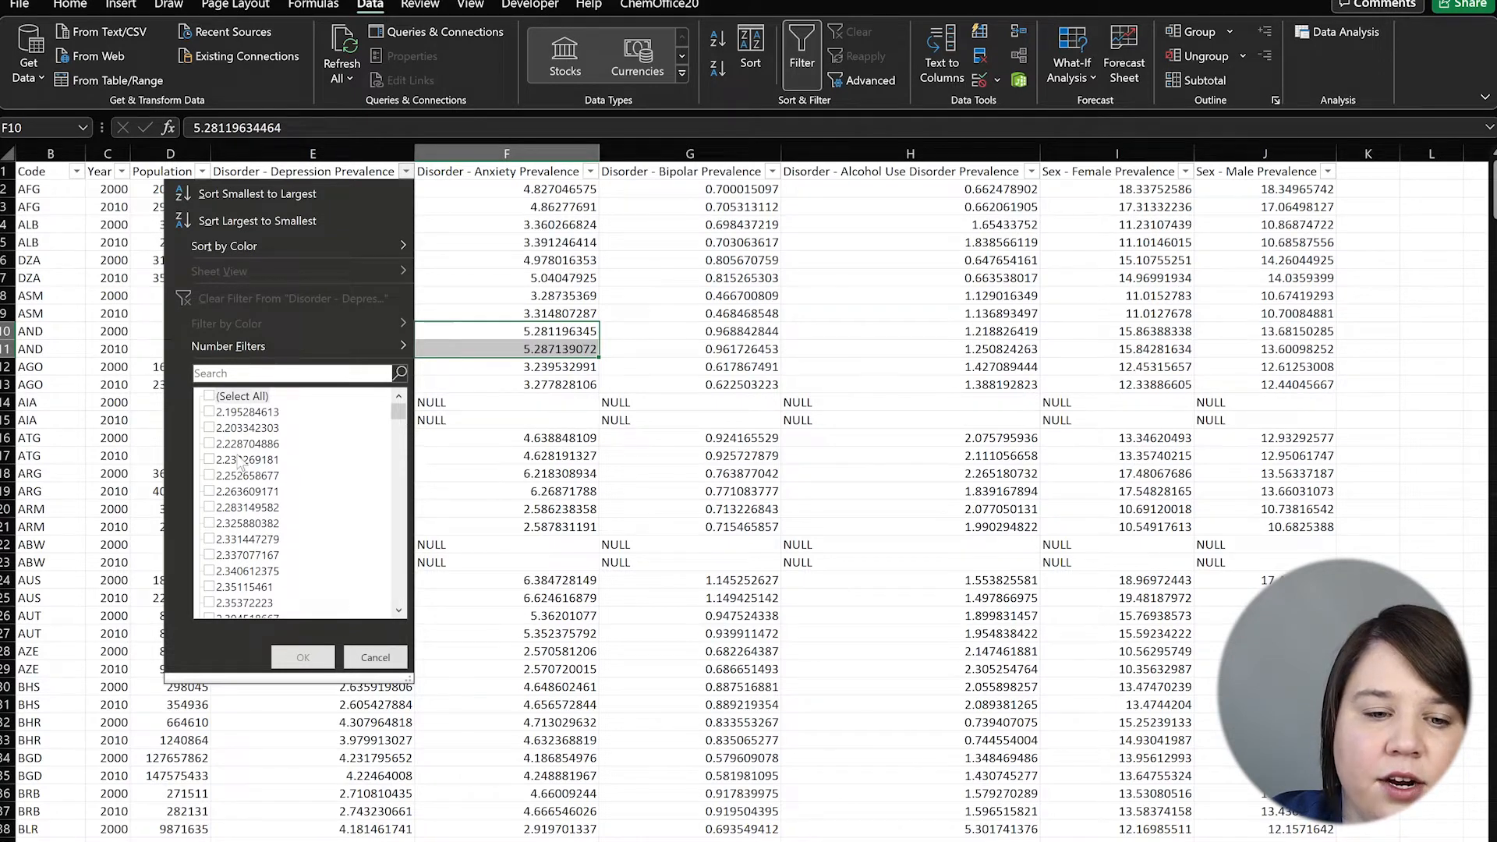
{"action": "scroll", "coordinate": [230, 468], "scroll_direction": "down", "scroll_amount": 5}
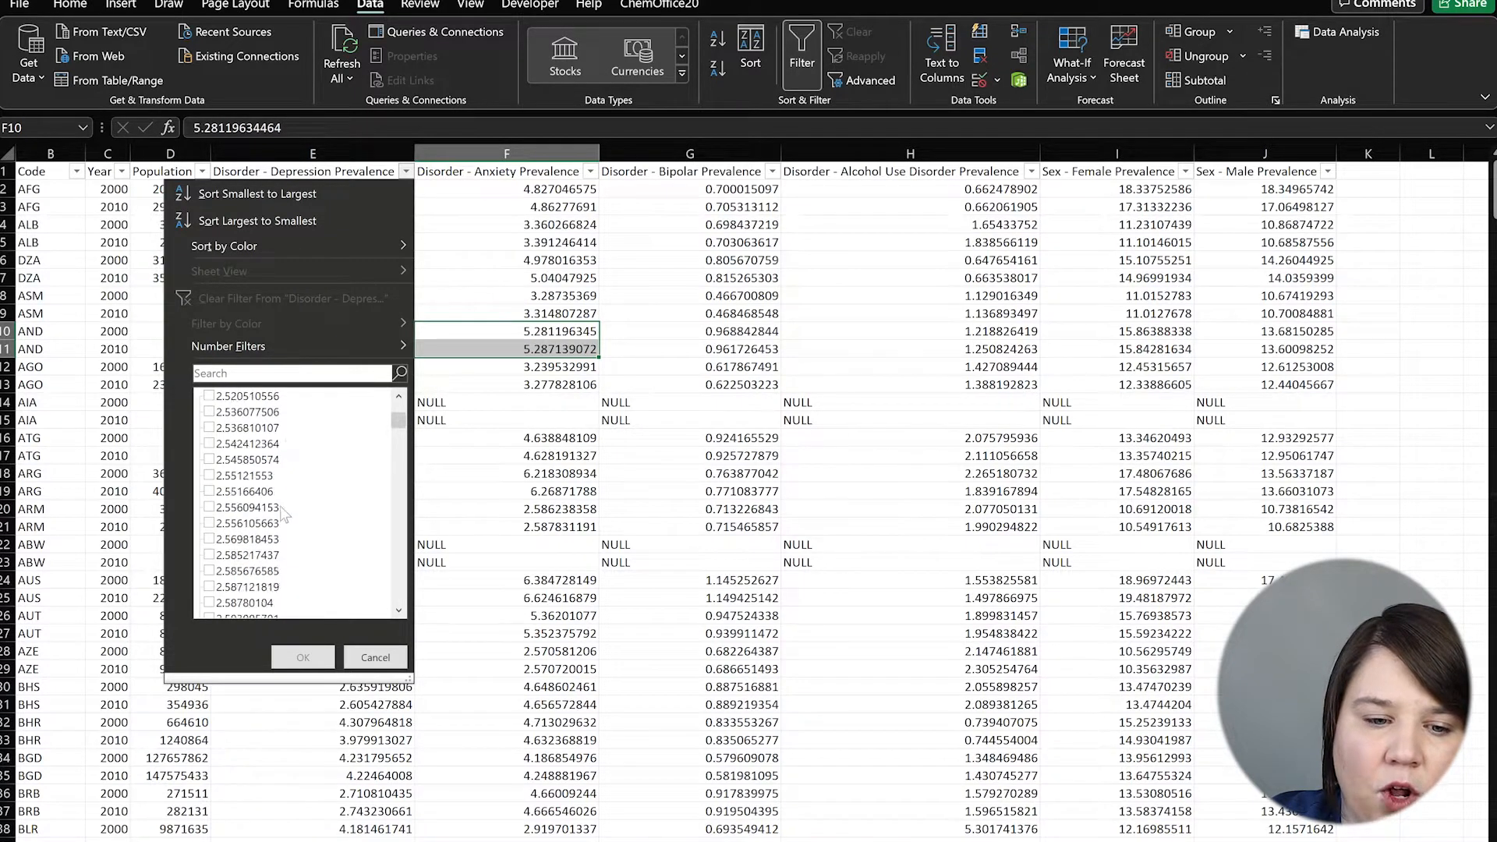
{"action": "left_click_drag", "start_coordinate": [399, 436], "coordinate": [400, 621]}
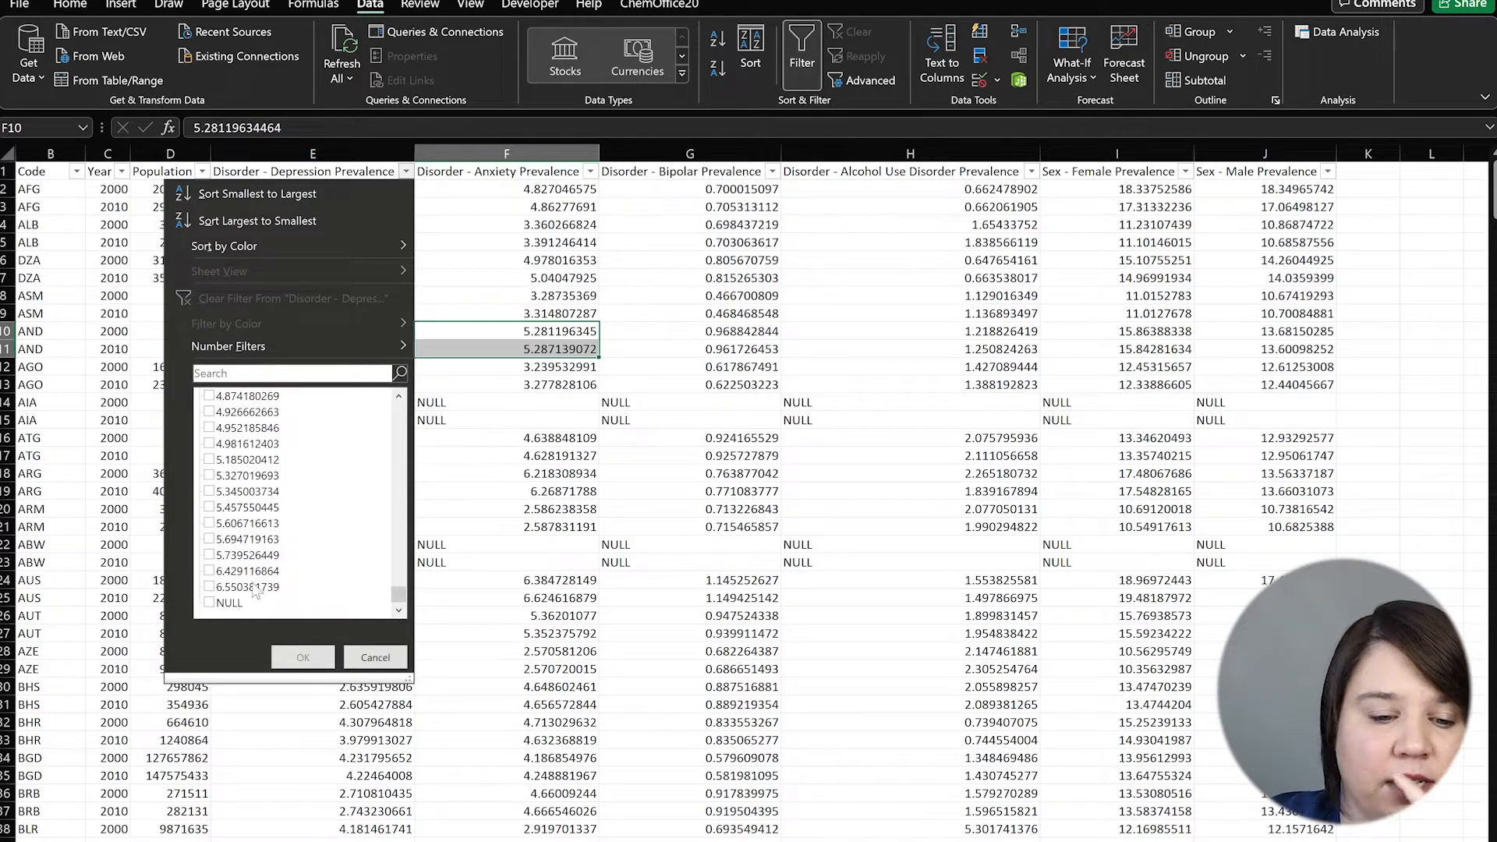
{"action": "left_click", "coordinate": [209, 604]}
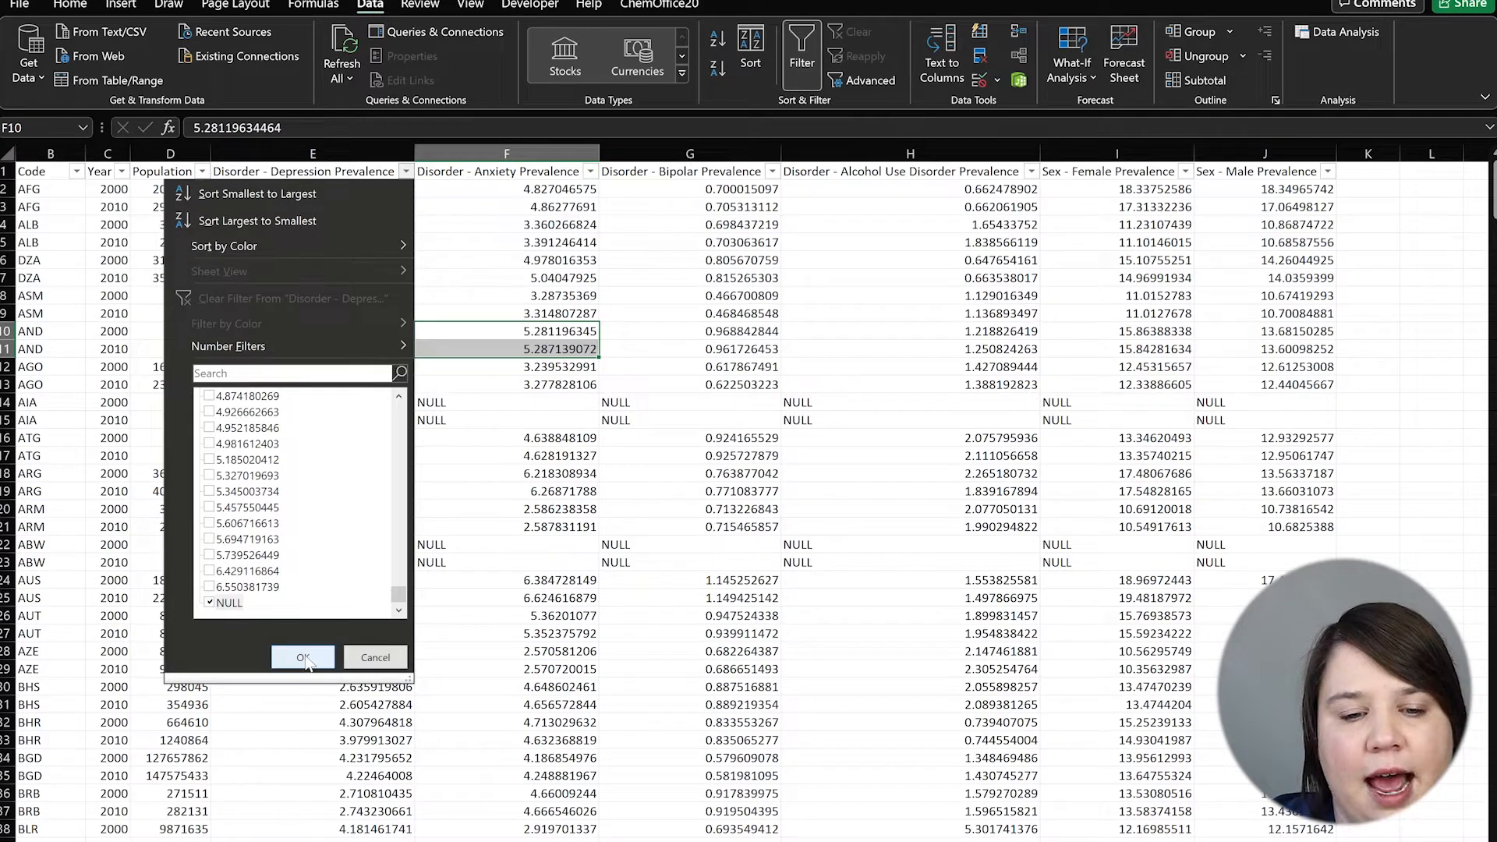
{"action": "left_click", "coordinate": [303, 659]}
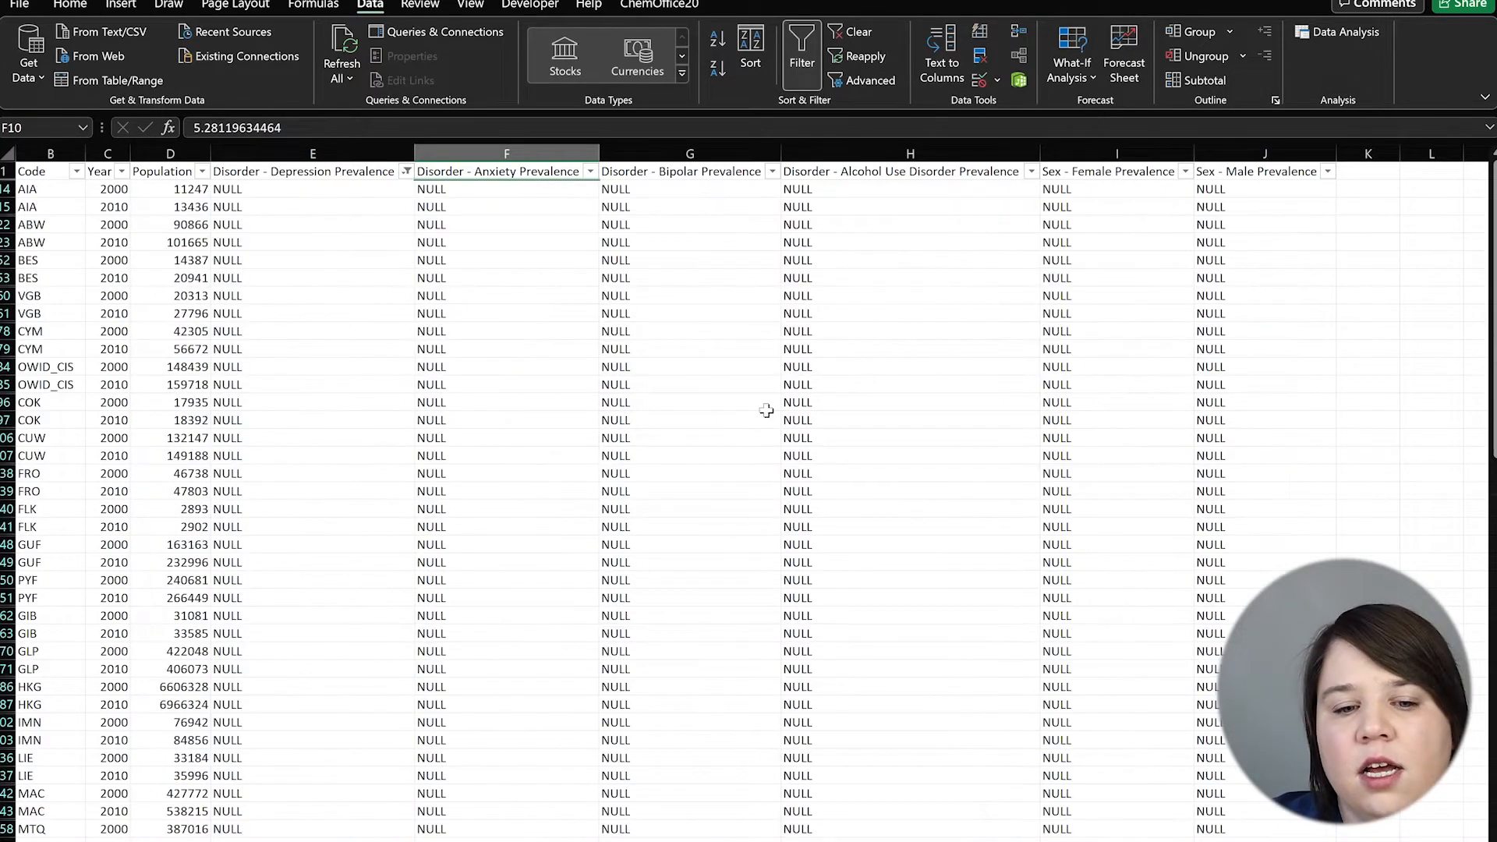
{"action": "scroll", "coordinate": [766, 411], "scroll_direction": "down", "scroll_amount": 3}
{"action": "mouse_move", "coordinate": [1494, 384]}
{"action": "left_mouse_down"}
{"action": "mouse_move", "coordinate": [1491, 786]}
{"action": "mouse_move", "coordinate": [1493, 382]}
{"action": "left_mouse_up"}
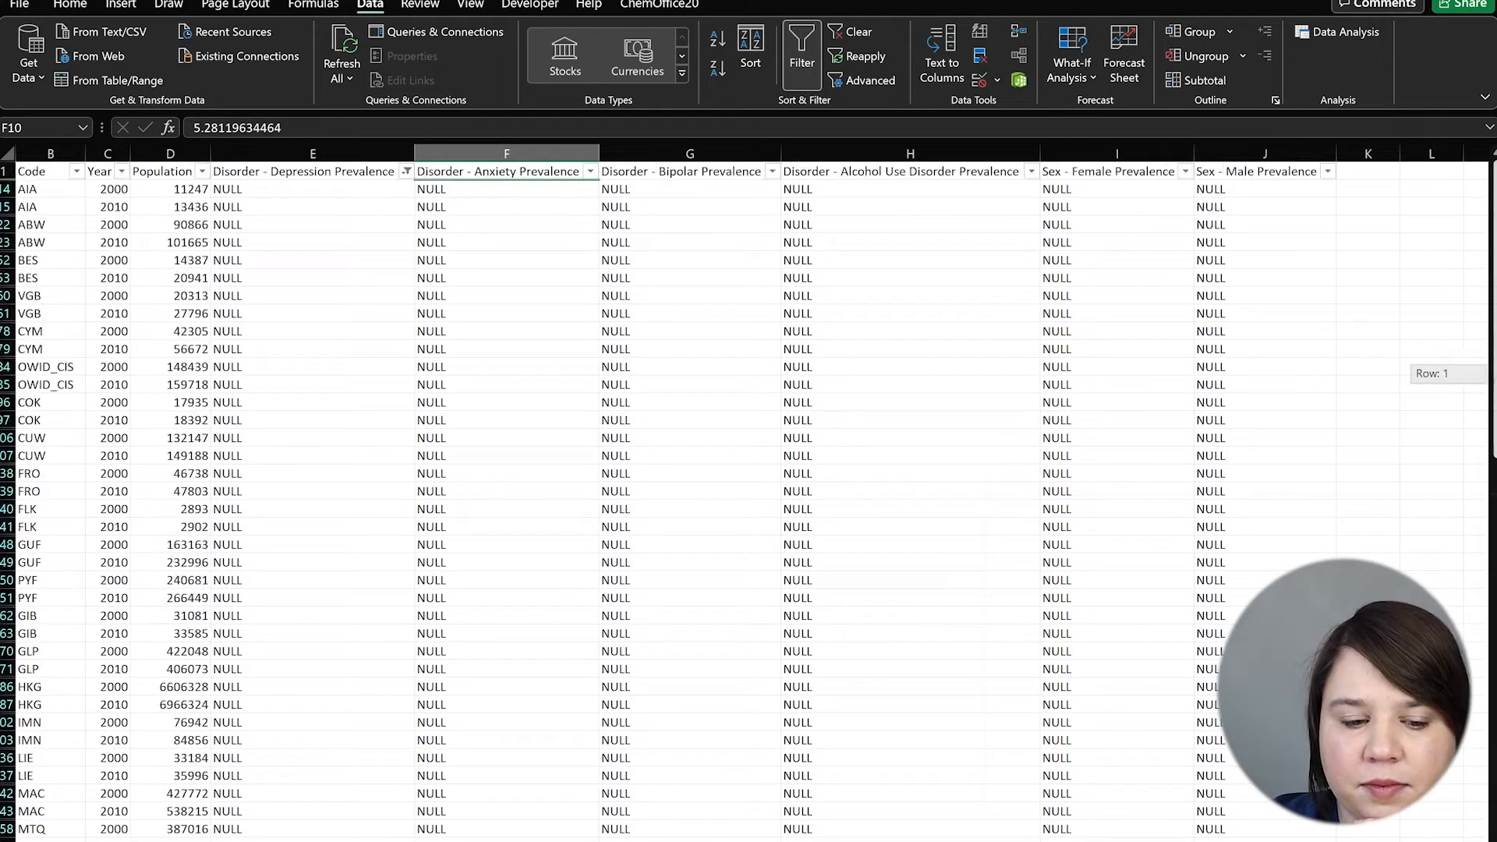
{"action": "left_click", "coordinate": [506, 456]}
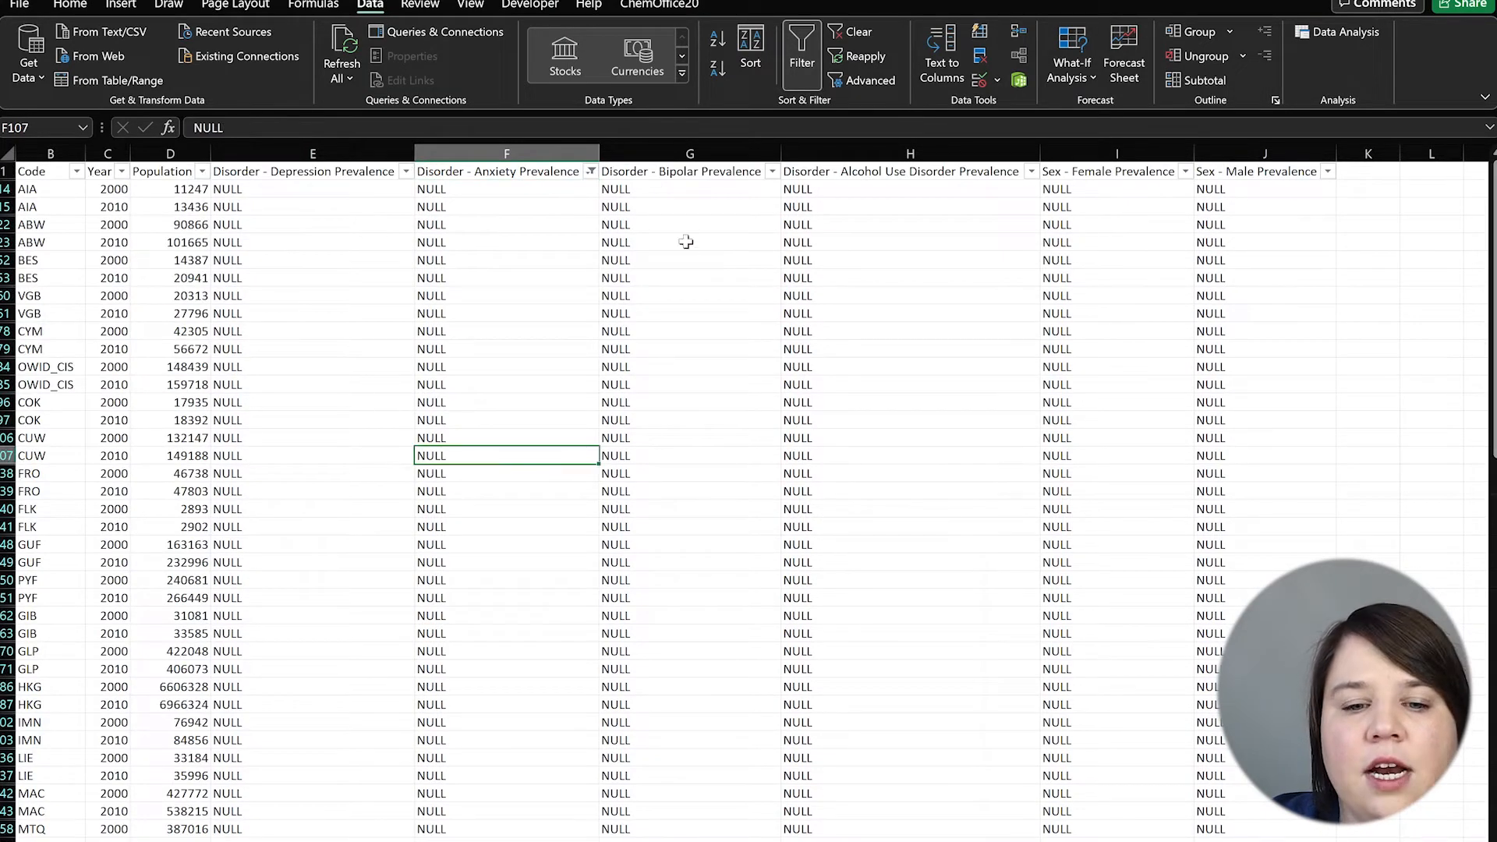
Clear the filter from the Disorder - Anxiety Prevalence column so that all country rows are shown again
{"action": "left_click", "coordinate": [591, 172]}
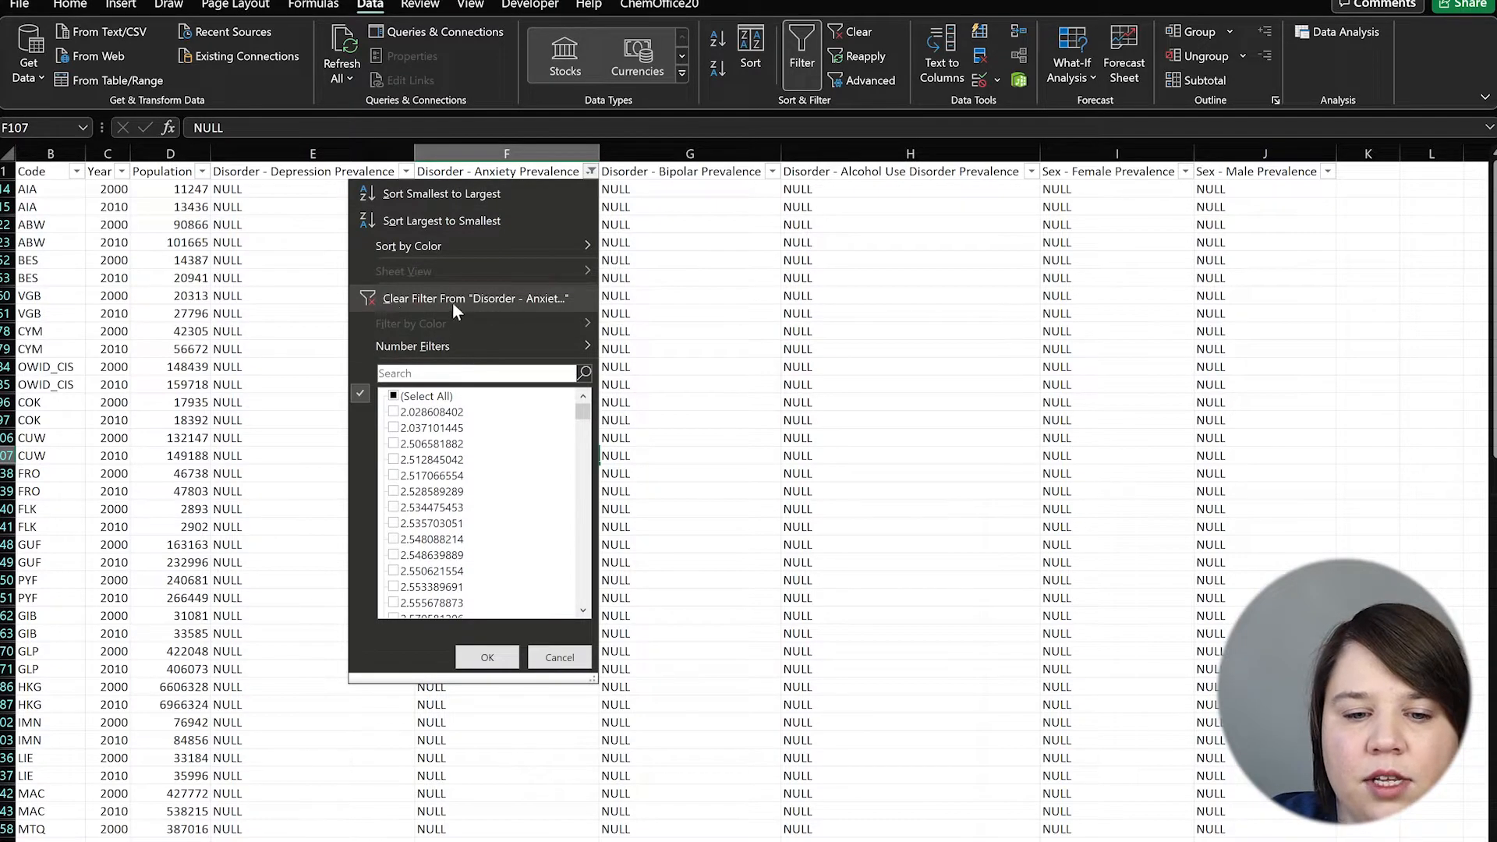
{"action": "left_click", "coordinate": [401, 298]}
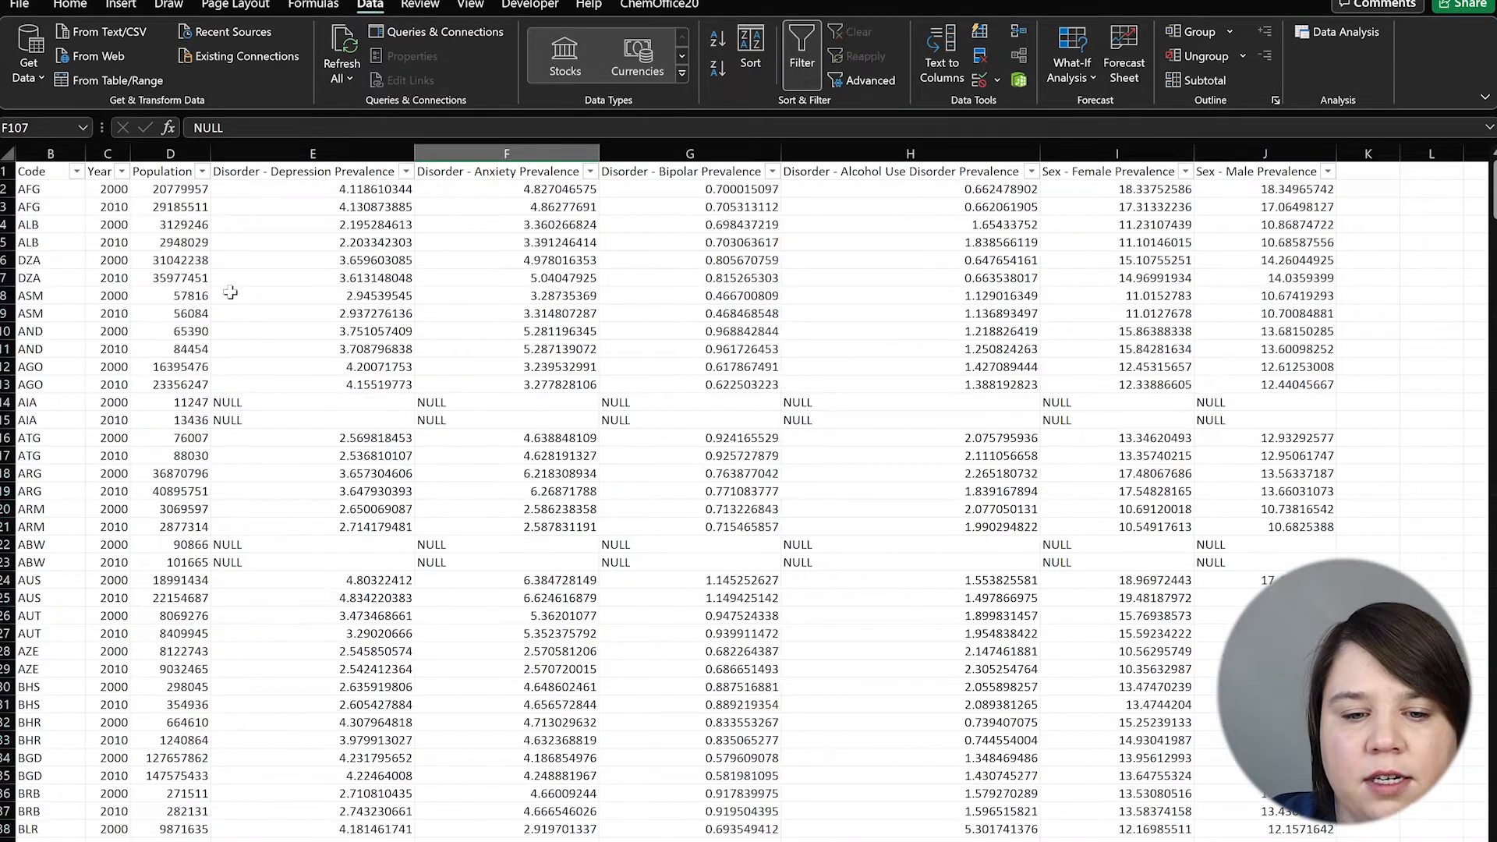
{"action": "left_click", "coordinate": [792, 294]}
Calculate the average of the whole Disorder - Anxiety Prevalence column in cell L2, and delete the formula again
{"action": "left_click", "coordinate": [1414, 188]}
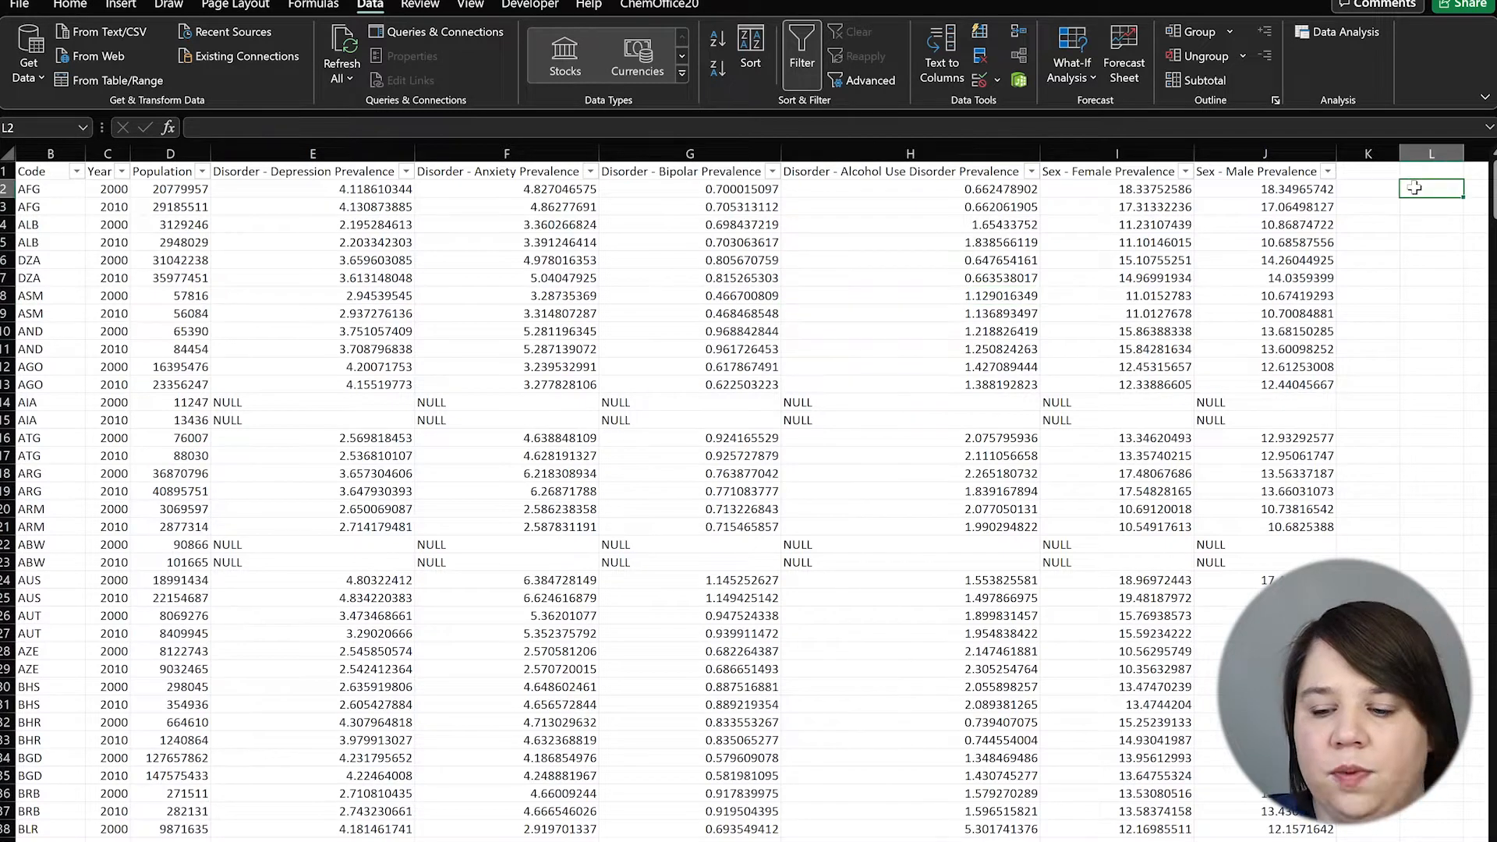
{"action": "type", "text": "="}
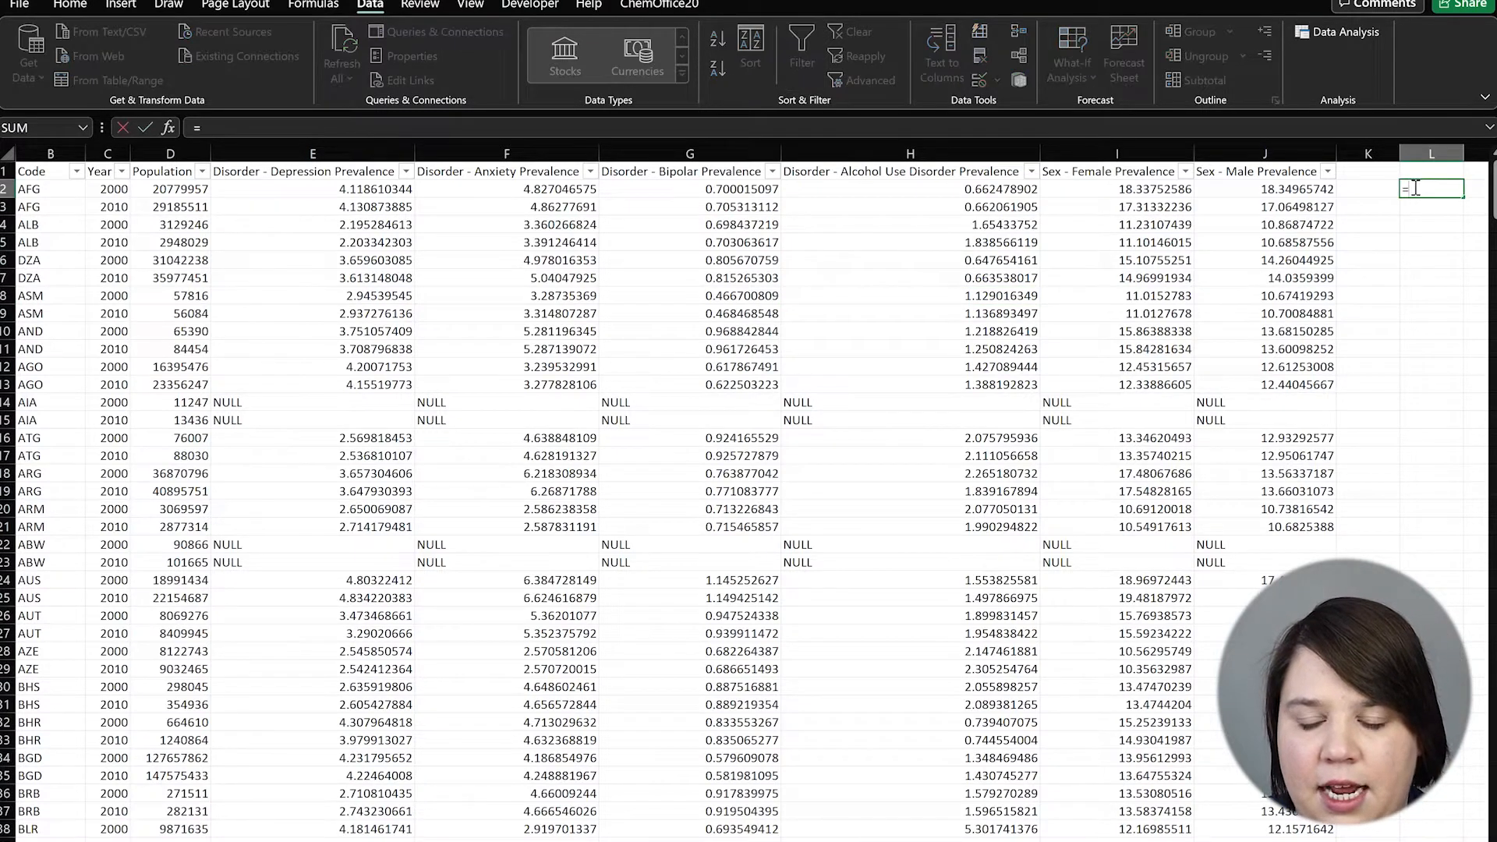
{"action": "type", "text": "average(F:F"}
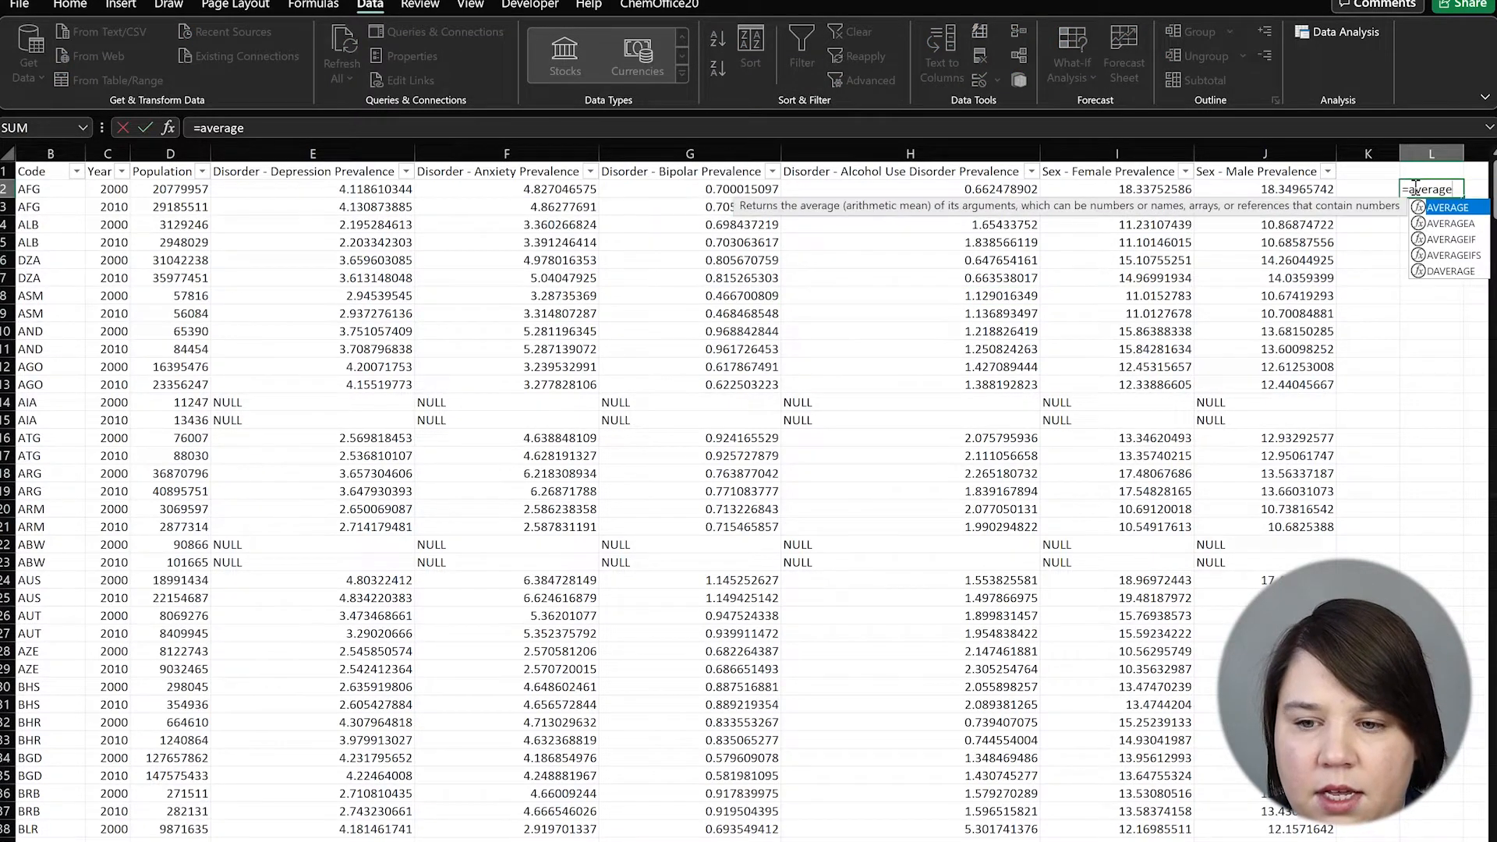
{"action": "left_click", "coordinate": [550, 145]}
{"action": "type", "text": ")"}
{"action": "key", "text": "Return"}
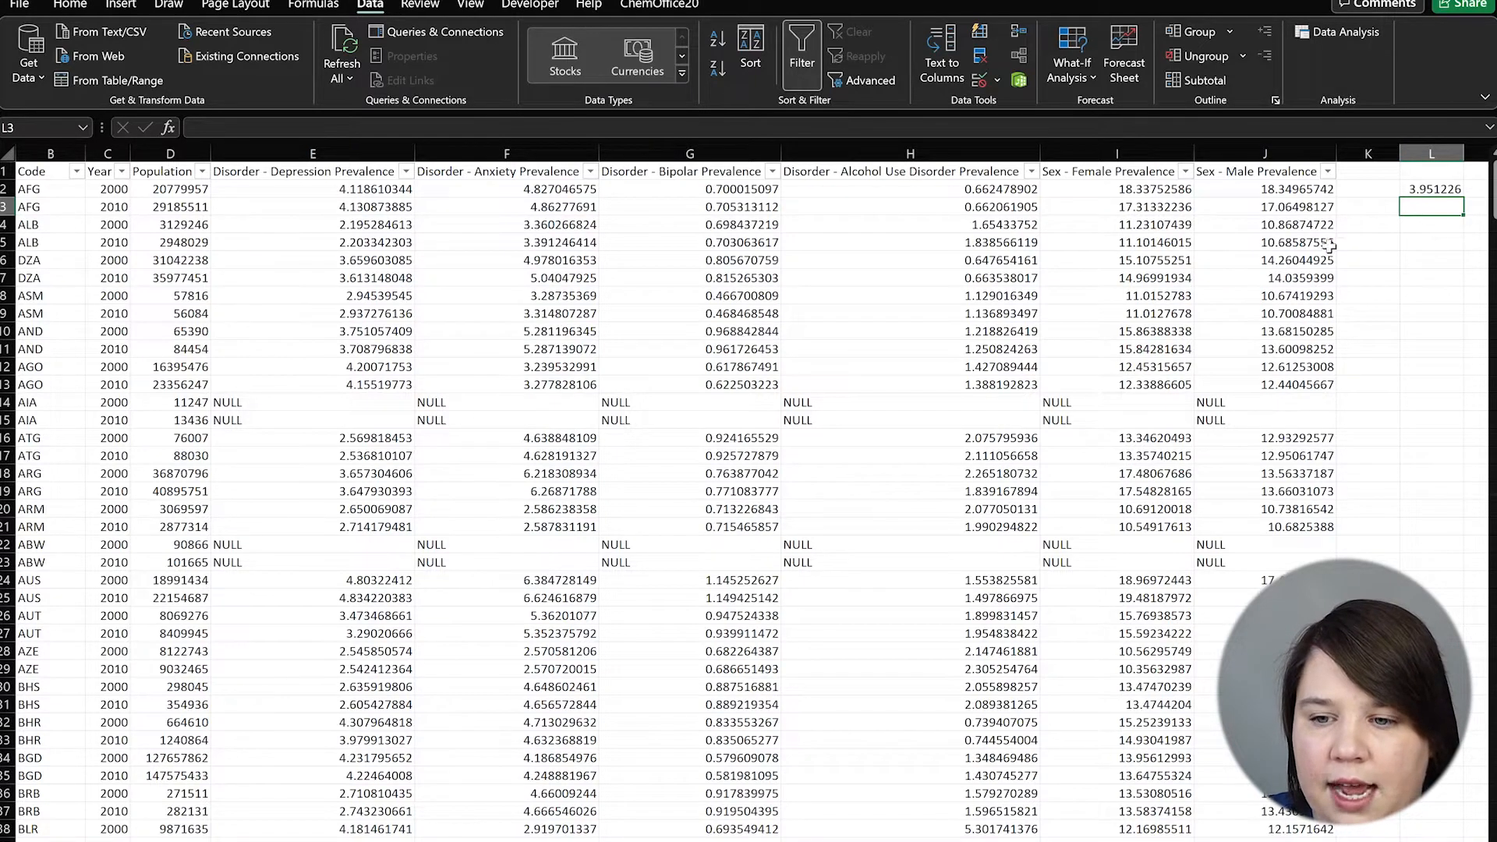
{"action": "left_click", "coordinate": [1433, 188]}
{"action": "key", "text": "Delete"}
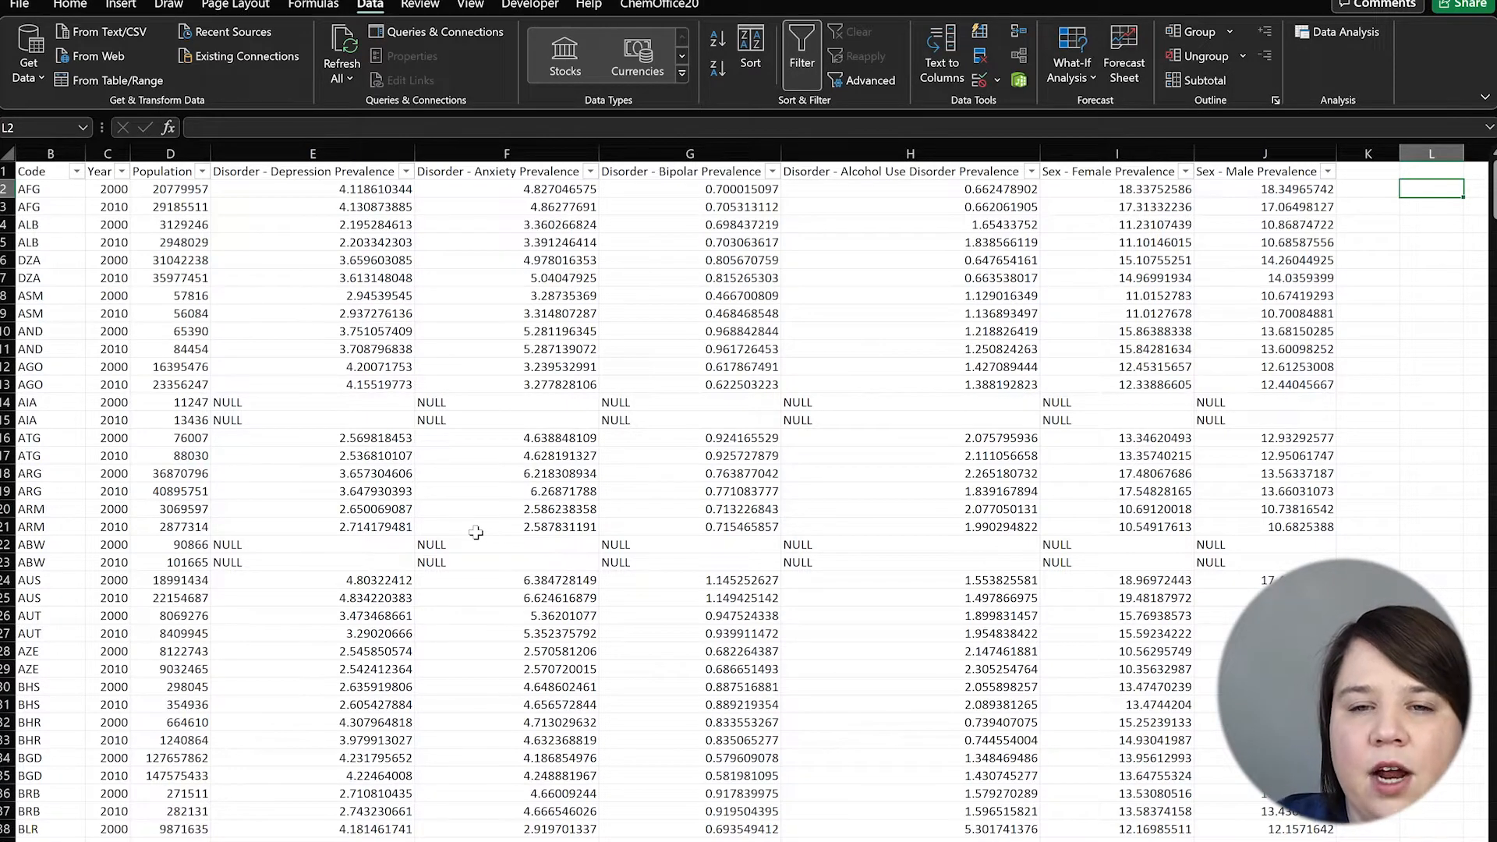
Filter the Disorder - Depression Prevalence column to show only the NULL rows
{"action": "left_click", "coordinate": [406, 171]}
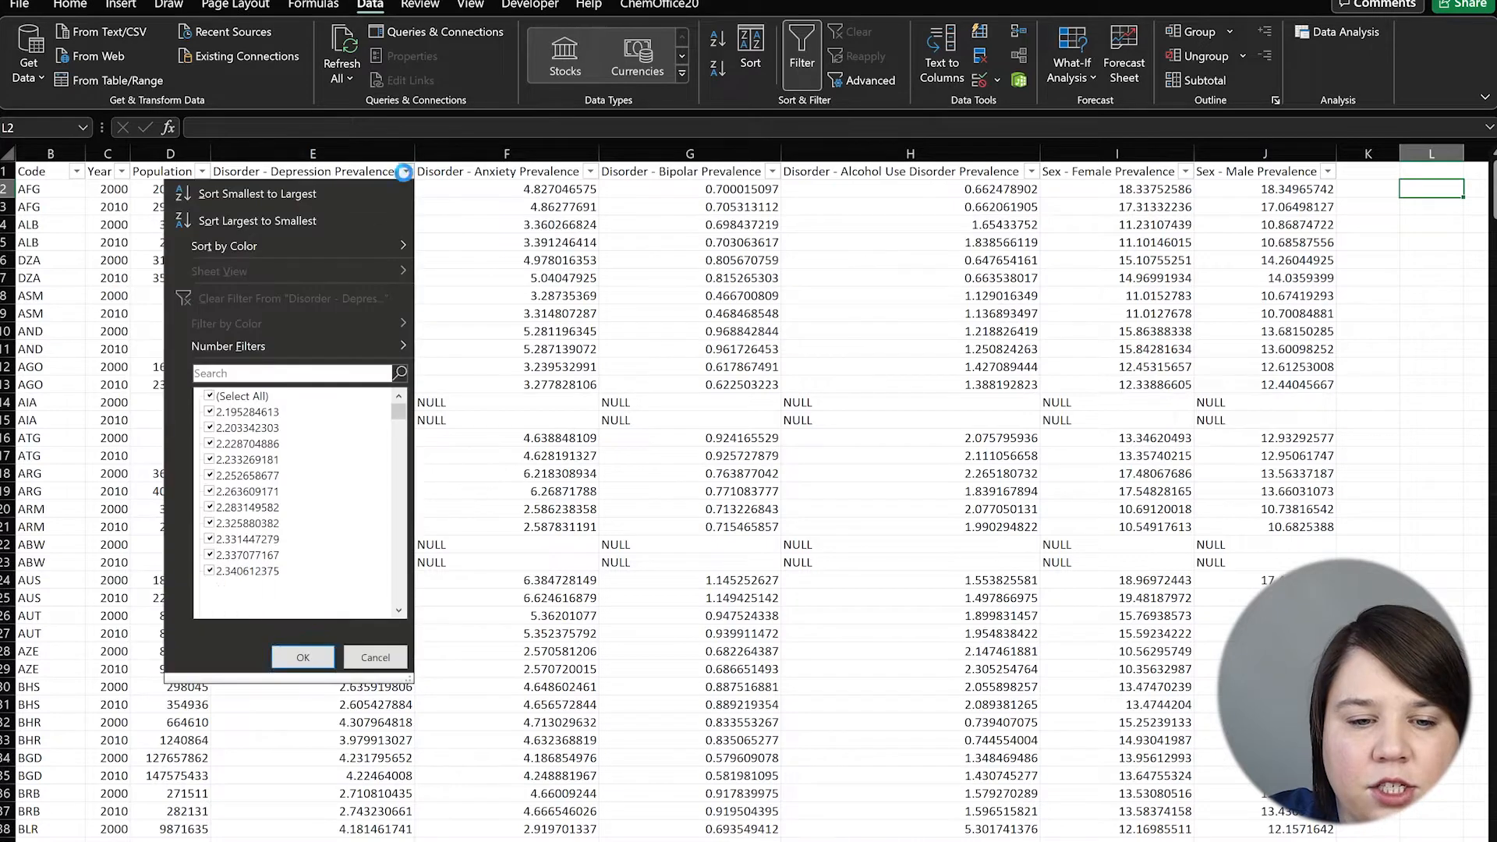
{"action": "left_click", "coordinate": [211, 397]}
{"action": "left_click_drag", "start_coordinate": [402, 419], "coordinate": [401, 595]}
{"action": "left_click", "coordinate": [209, 603]}
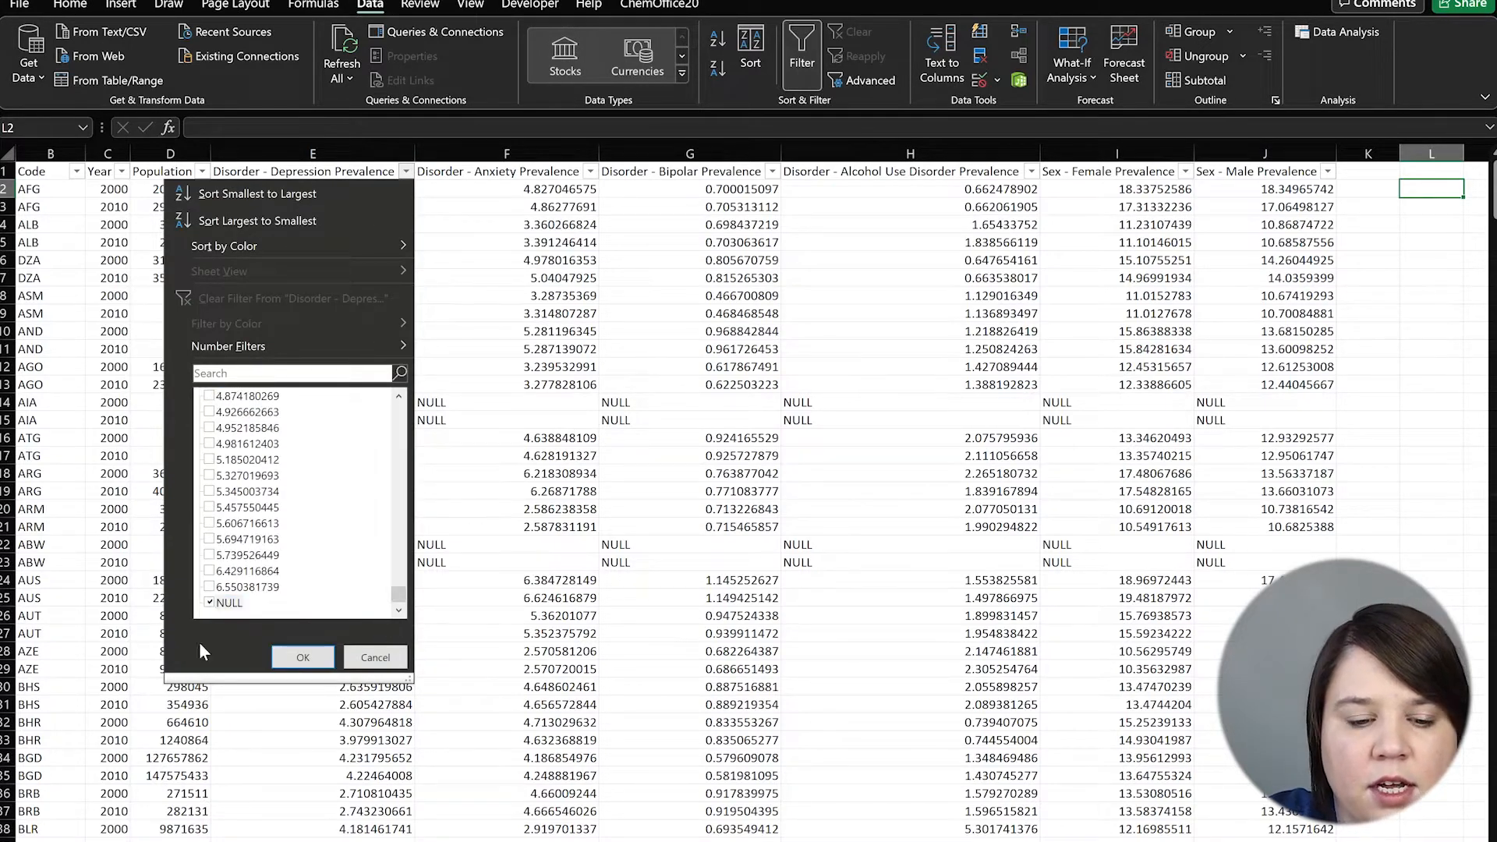
{"action": "left_click", "coordinate": [302, 657]}
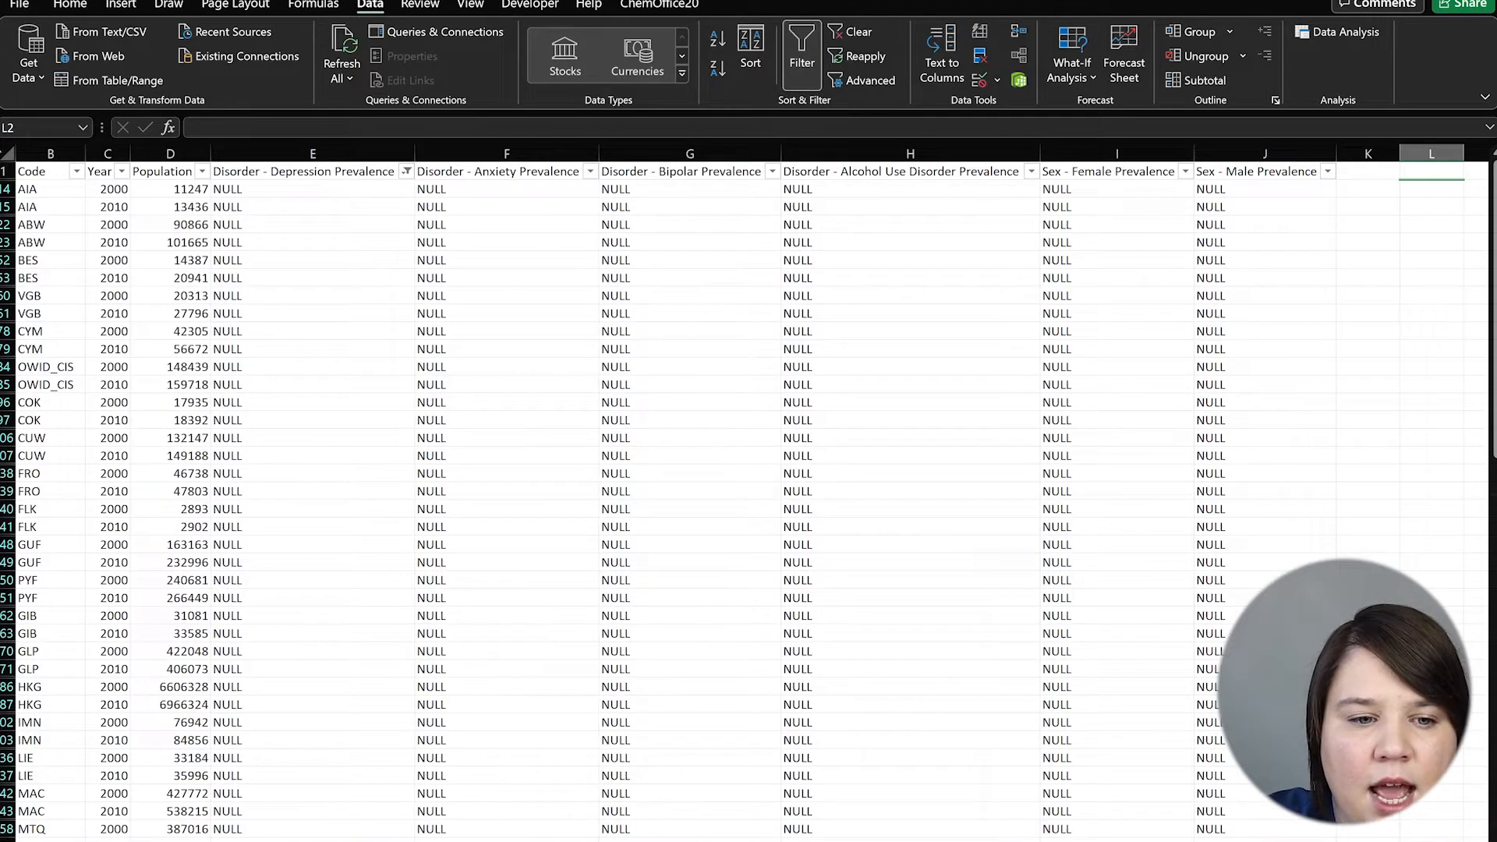
Delete all the filtered rows that contain NULL prevalence values from the sheet
{"action": "left_click_drag", "start_coordinate": [7, 189], "coordinate": [7, 838]}
{"action": "right_click", "coordinate": [78, 640]}
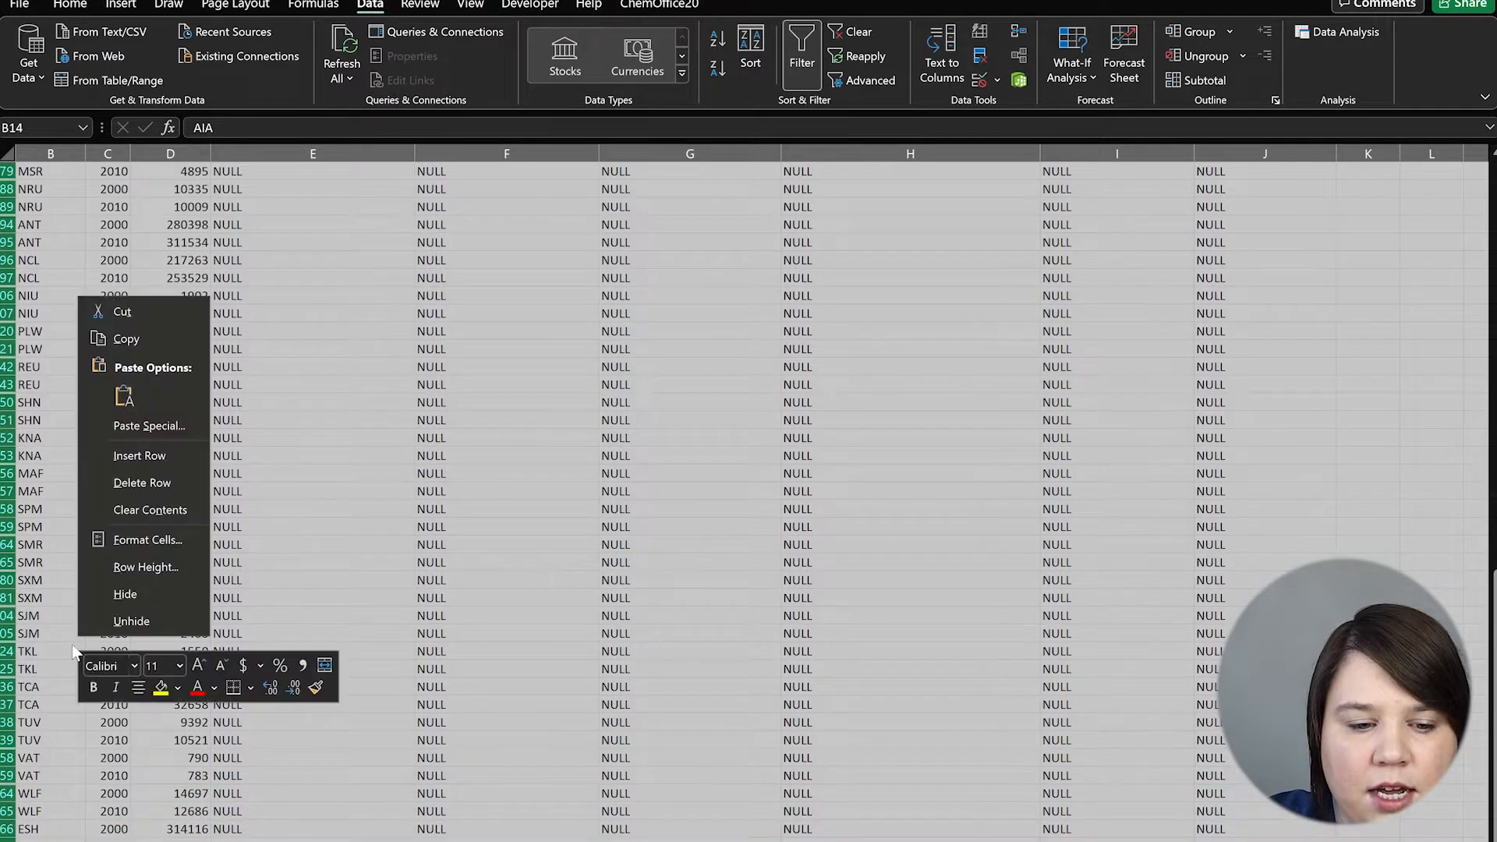
{"action": "left_click", "coordinate": [134, 485]}
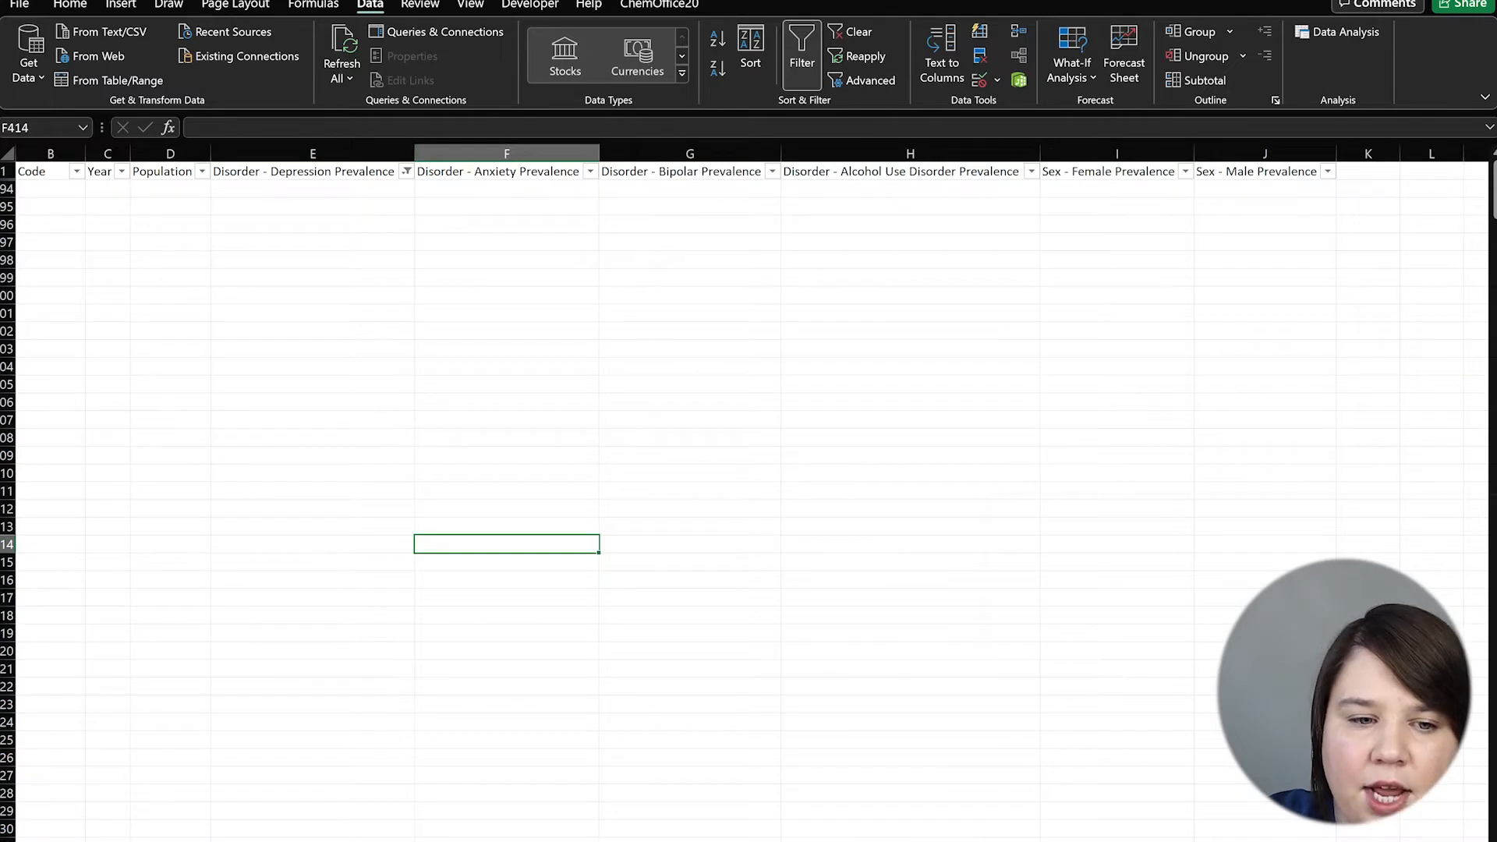
Clear the Disorder - Depression Prevalence filter and look through the remaining rows down to the end of the data
{"action": "left_click", "coordinate": [405, 172]}
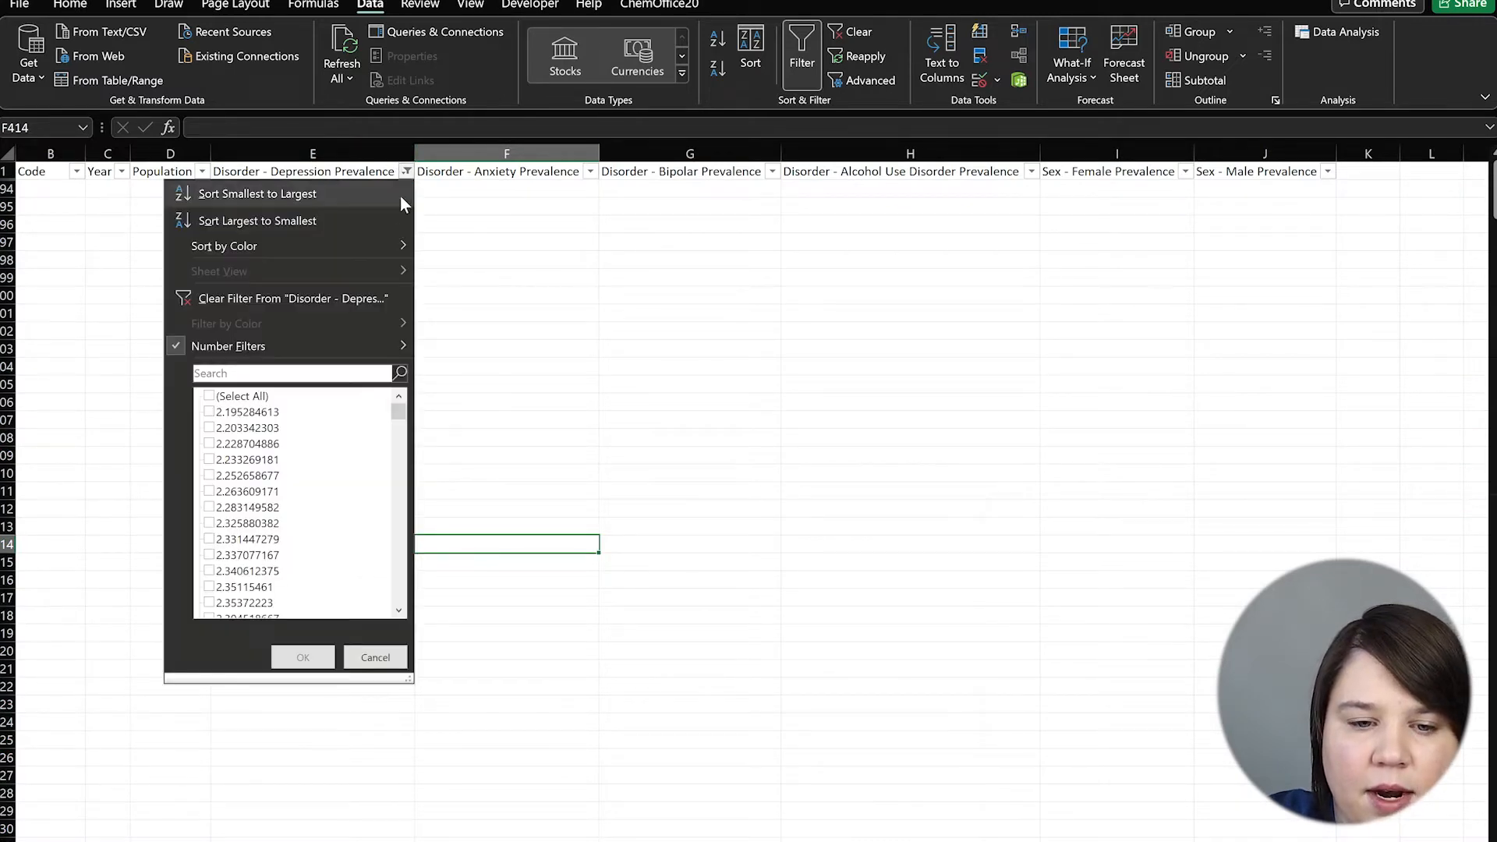
{"action": "left_click", "coordinate": [309, 299]}
{"action": "left_click", "coordinate": [764, 433]}
{"action": "scroll", "coordinate": [433, 559], "scroll_direction": "down", "scroll_amount": 4}
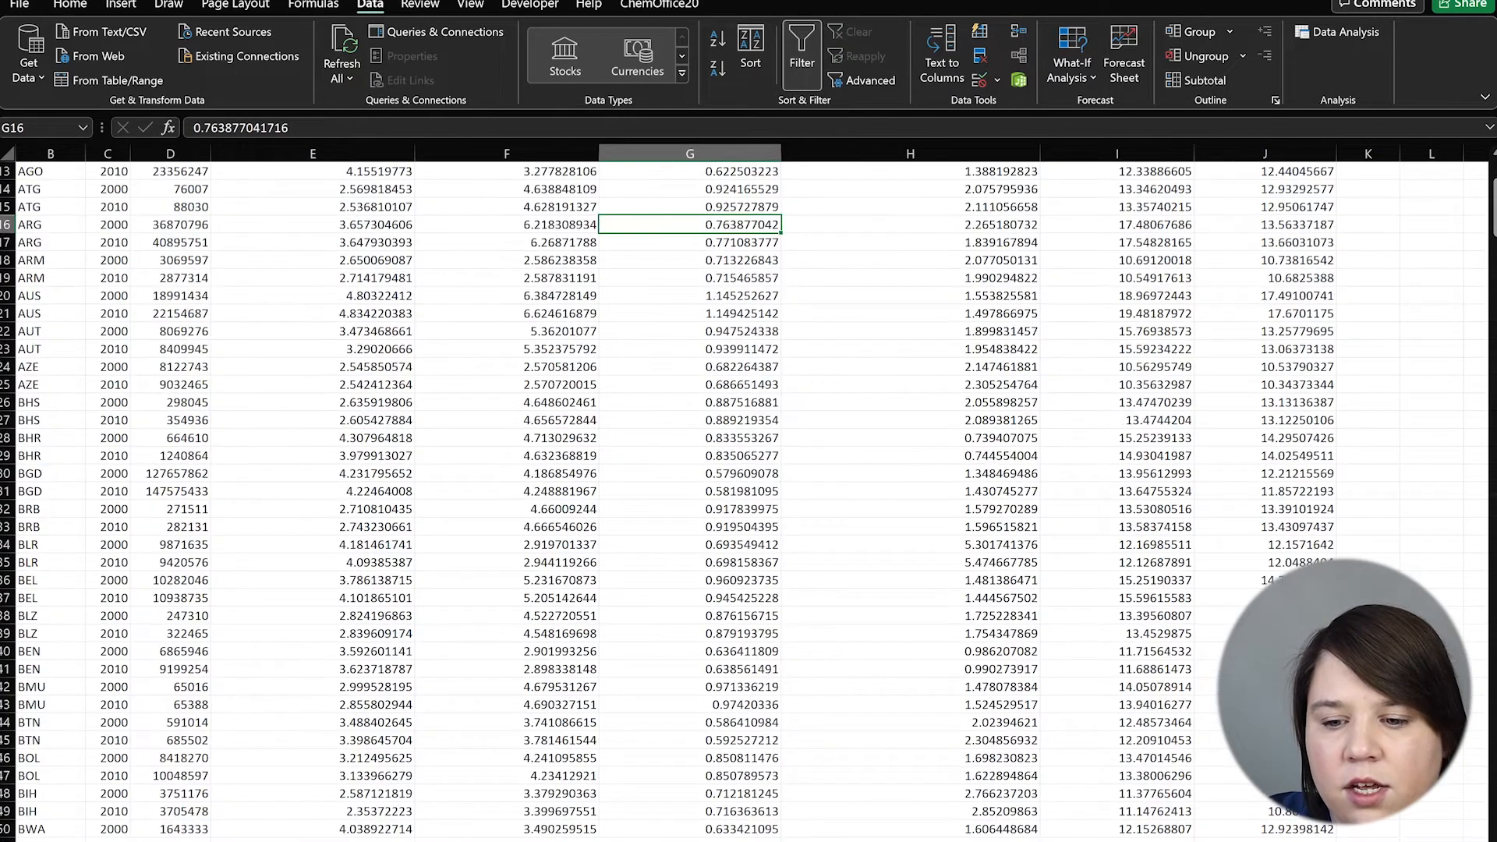
{"action": "left_click_drag", "start_coordinate": [1495, 208], "coordinate": [1488, 402]}
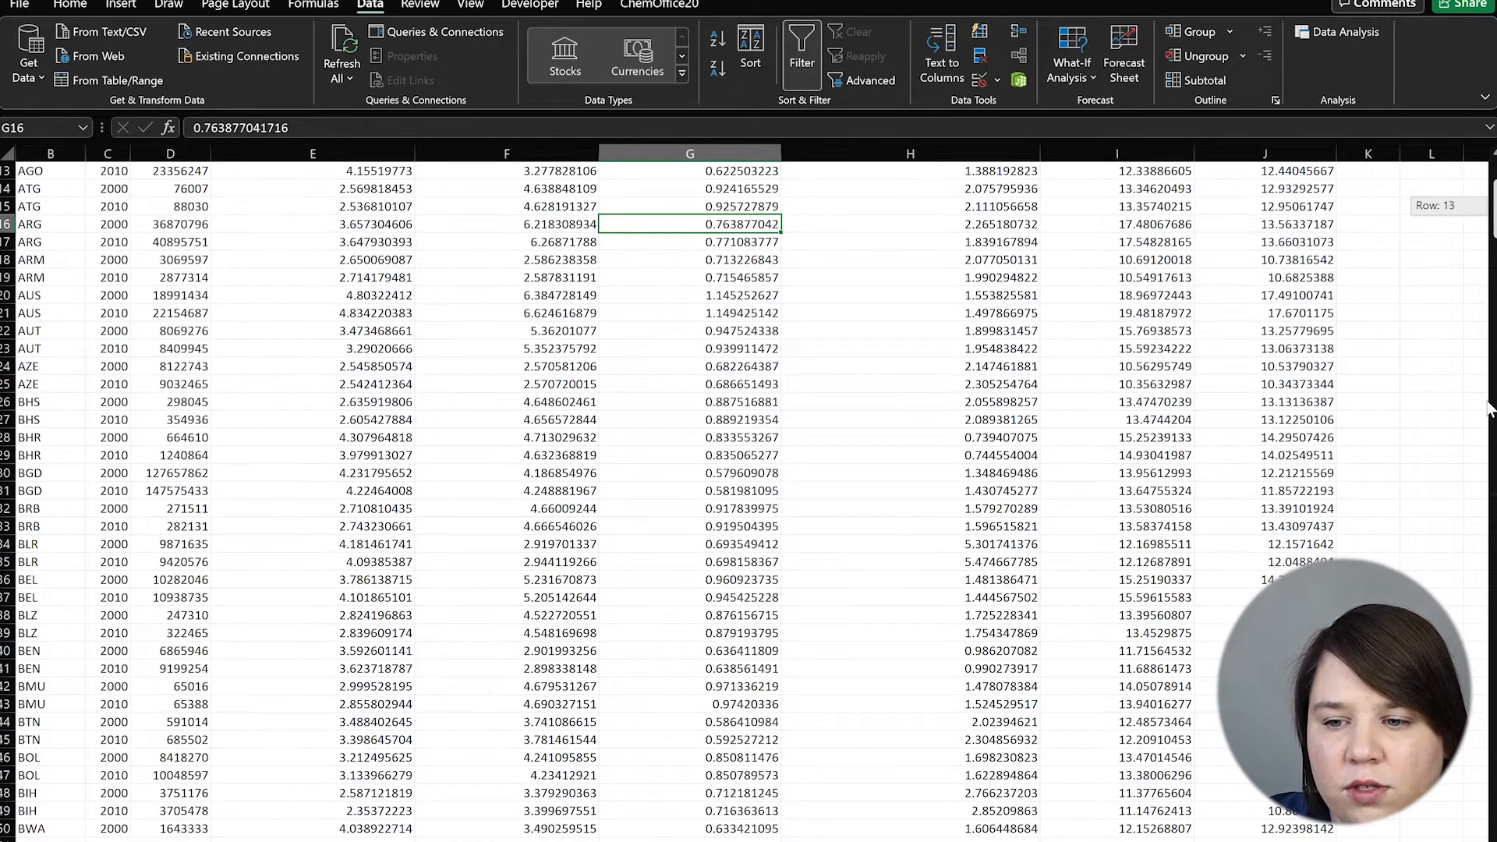
{"action": "left_click_drag", "start_coordinate": [1494, 207], "coordinate": [1494, 418]}
{"action": "left_click_drag", "start_coordinate": [1495, 733], "coordinate": [1486, 102]}
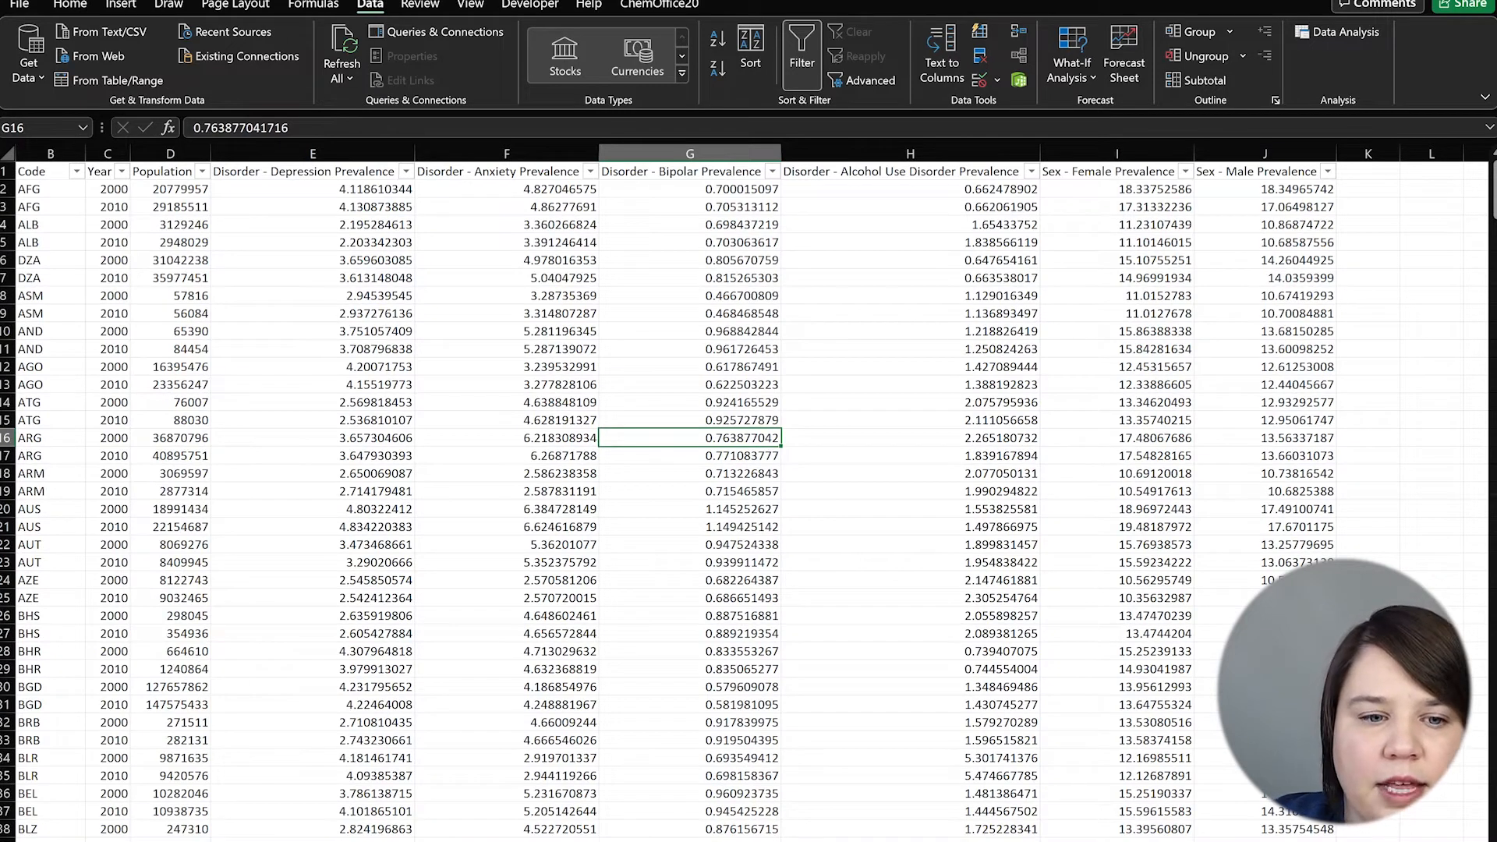
Examine the filter lists of the Year and Code columns and look over the prevalence columns of the cleaned data
{"action": "left_click_drag", "start_coordinate": [441, 365], "coordinate": [442, 349]}
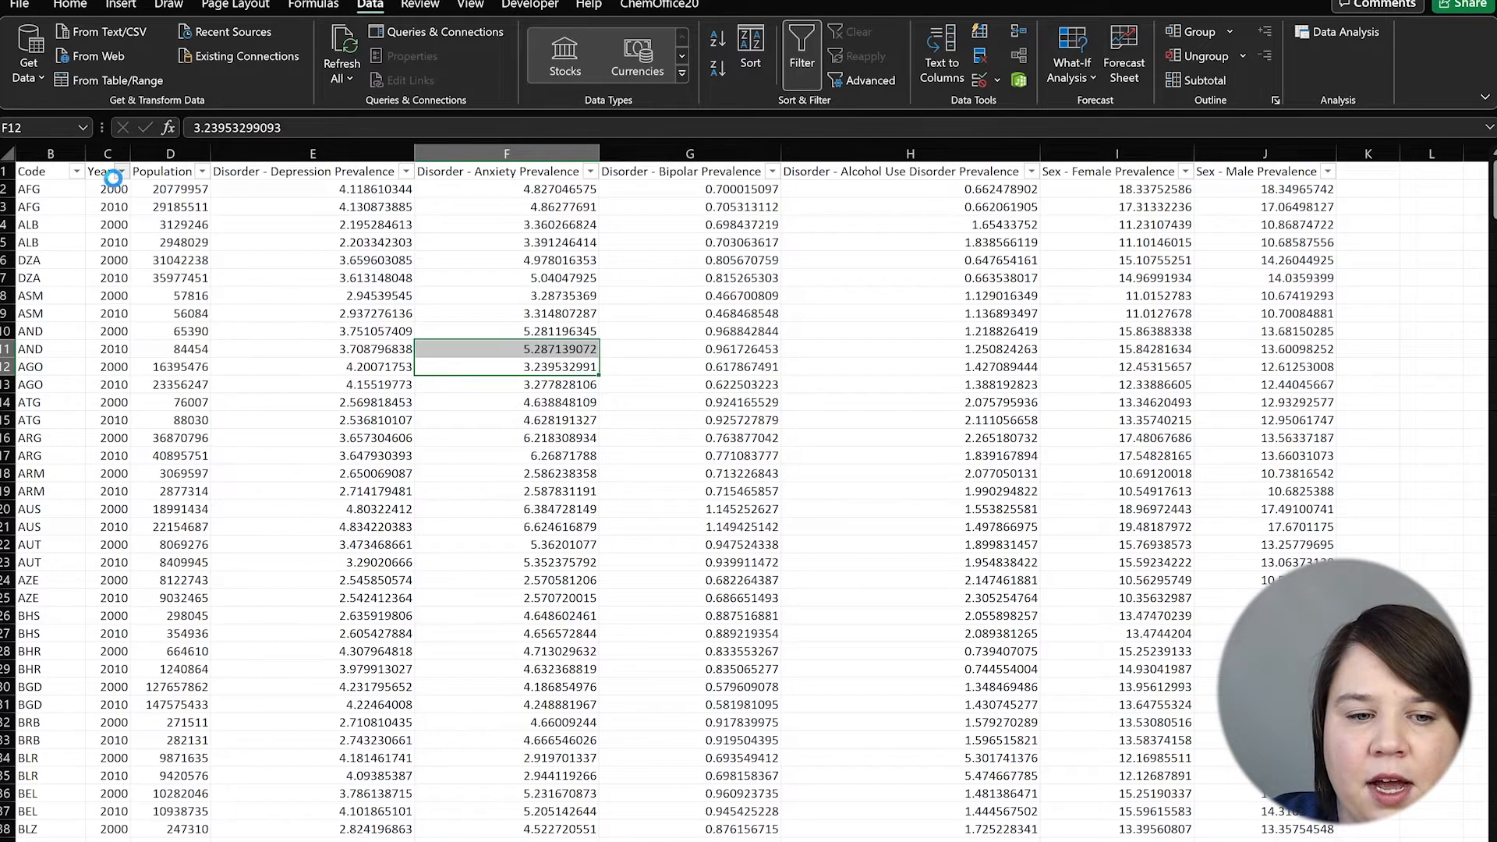
{"action": "left_click", "coordinate": [119, 173]}
{"action": "left_click", "coordinate": [333, 566]}
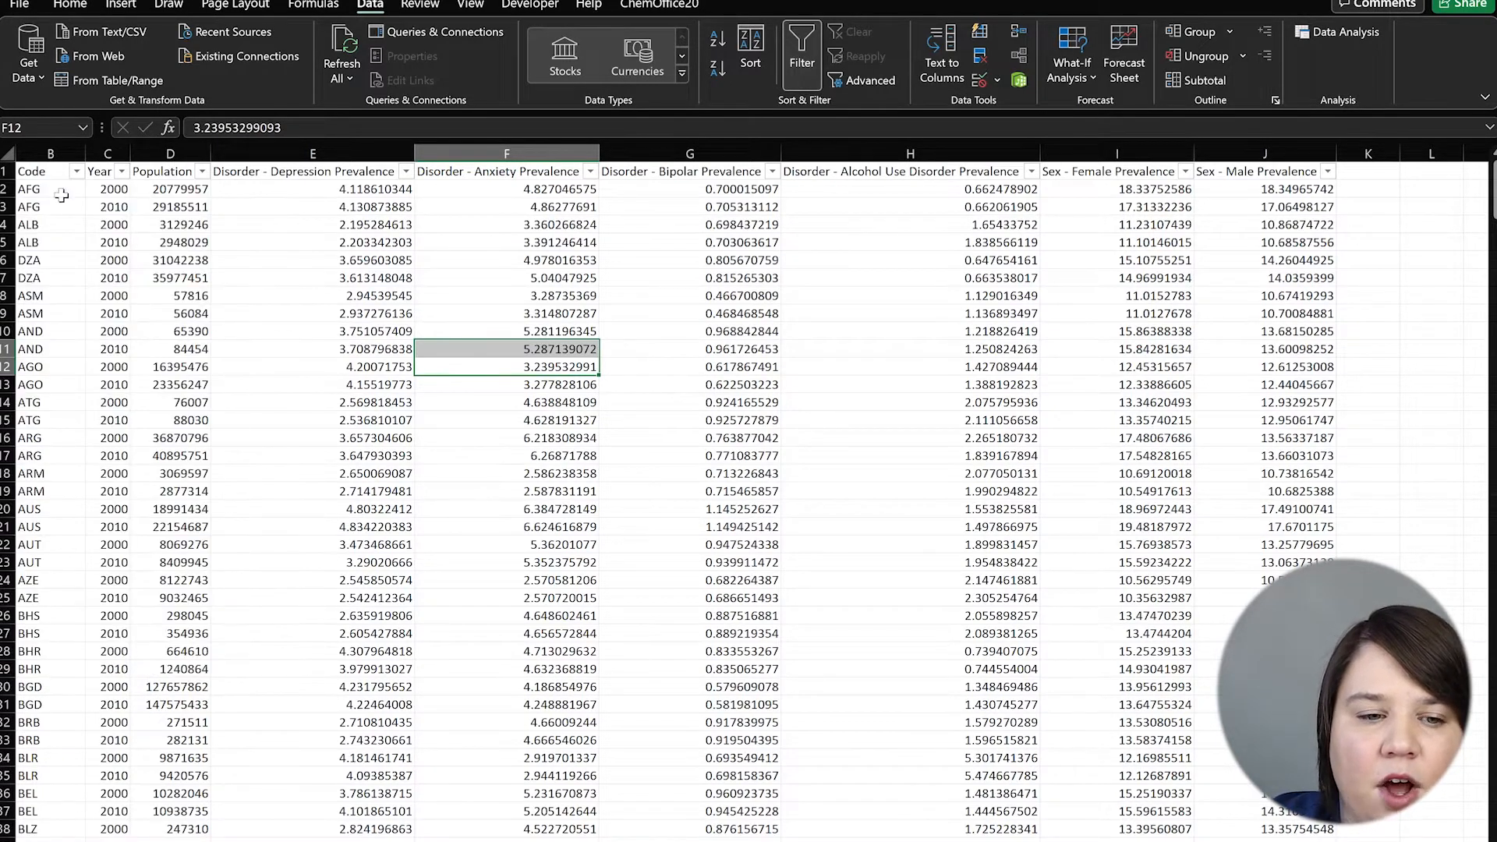
{"action": "left_click", "coordinate": [77, 172]}
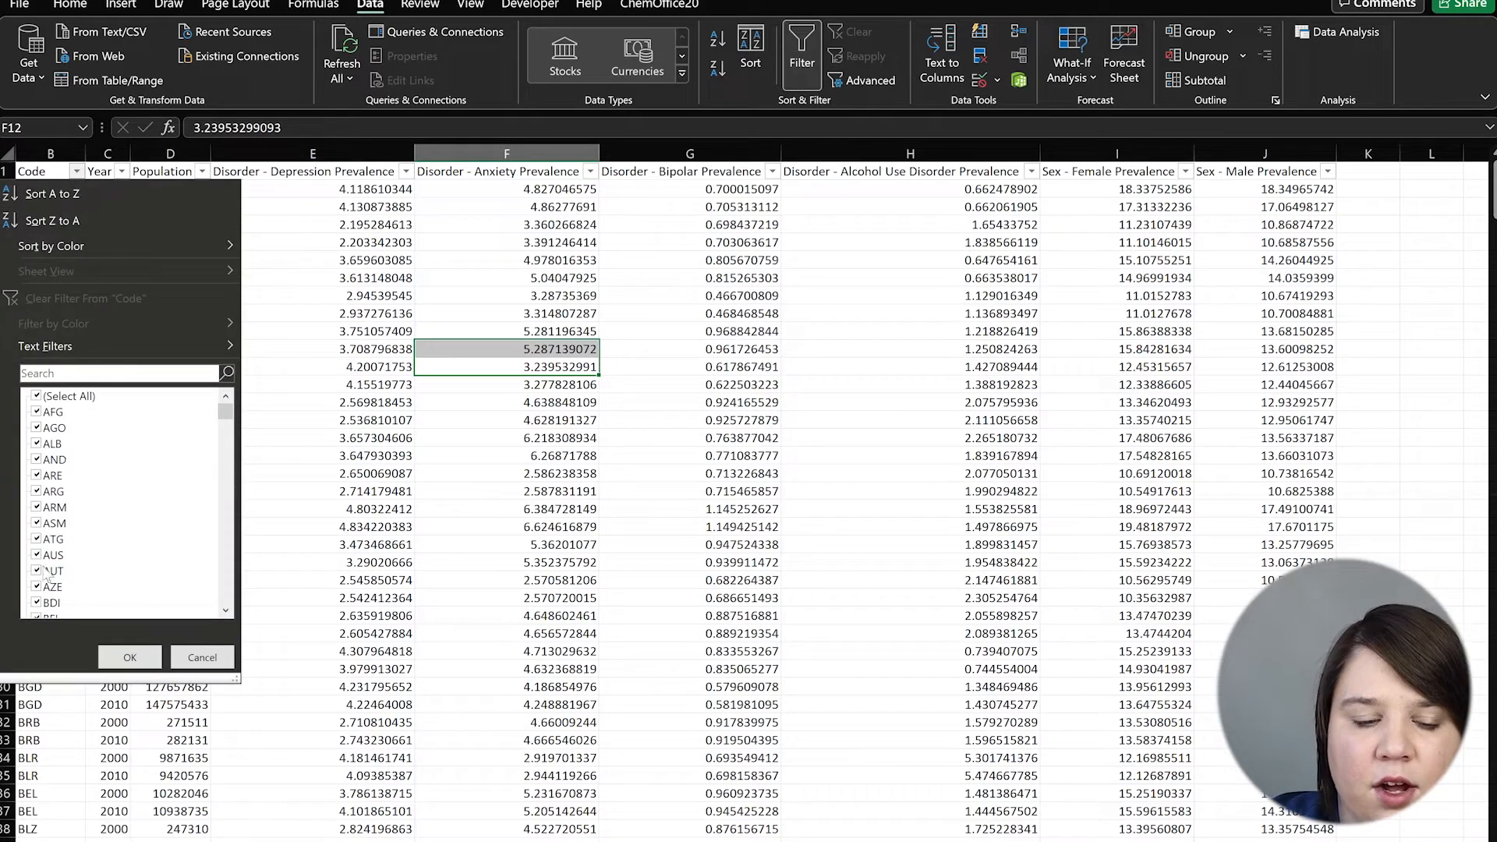
{"action": "scroll", "coordinate": [173, 468], "scroll_direction": "down", "scroll_amount": 9}
{"action": "left_click", "coordinate": [778, 510]}
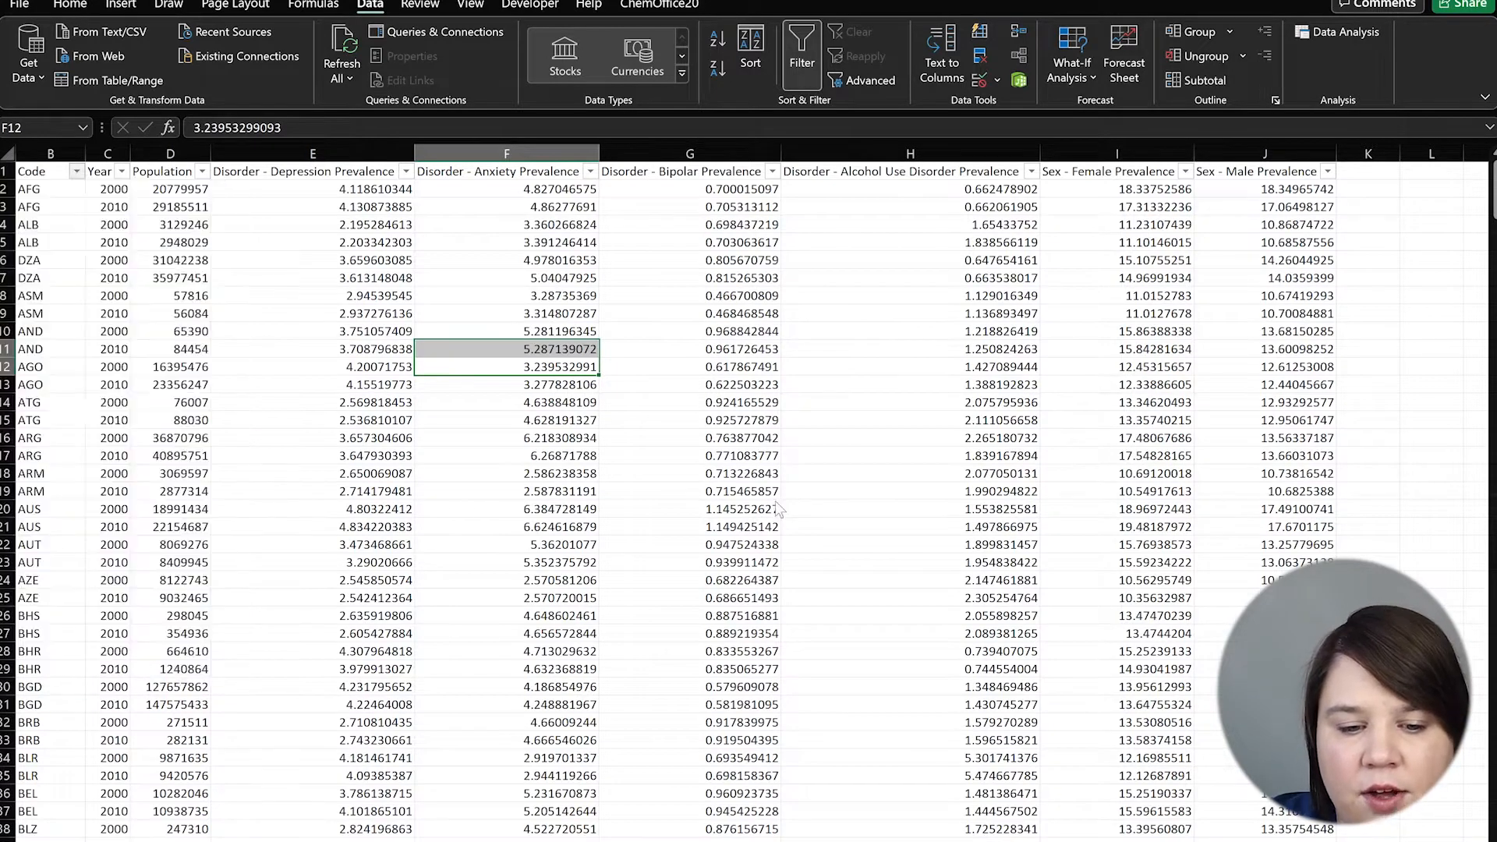
{"action": "left_click_drag", "start_coordinate": [317, 154], "coordinate": [1320, 209]}
{"action": "left_click_drag", "start_coordinate": [306, 492], "coordinate": [1318, 599]}
{"action": "left_click", "coordinate": [1265, 687]}
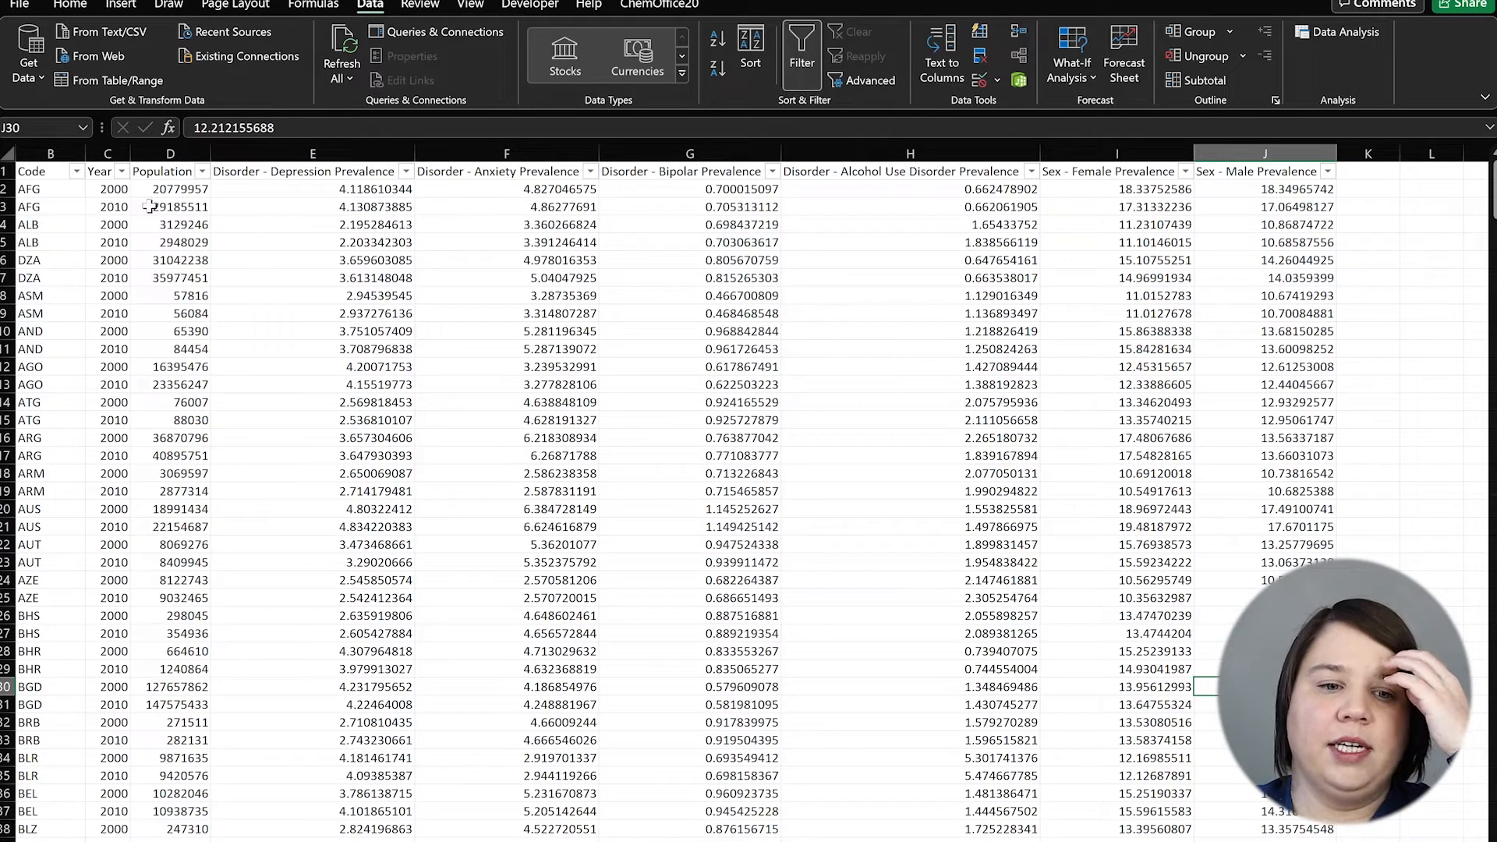
Filter the Year column to exclude 2000 so that only the 2010 rows are shown
{"action": "left_click", "coordinate": [122, 172]}
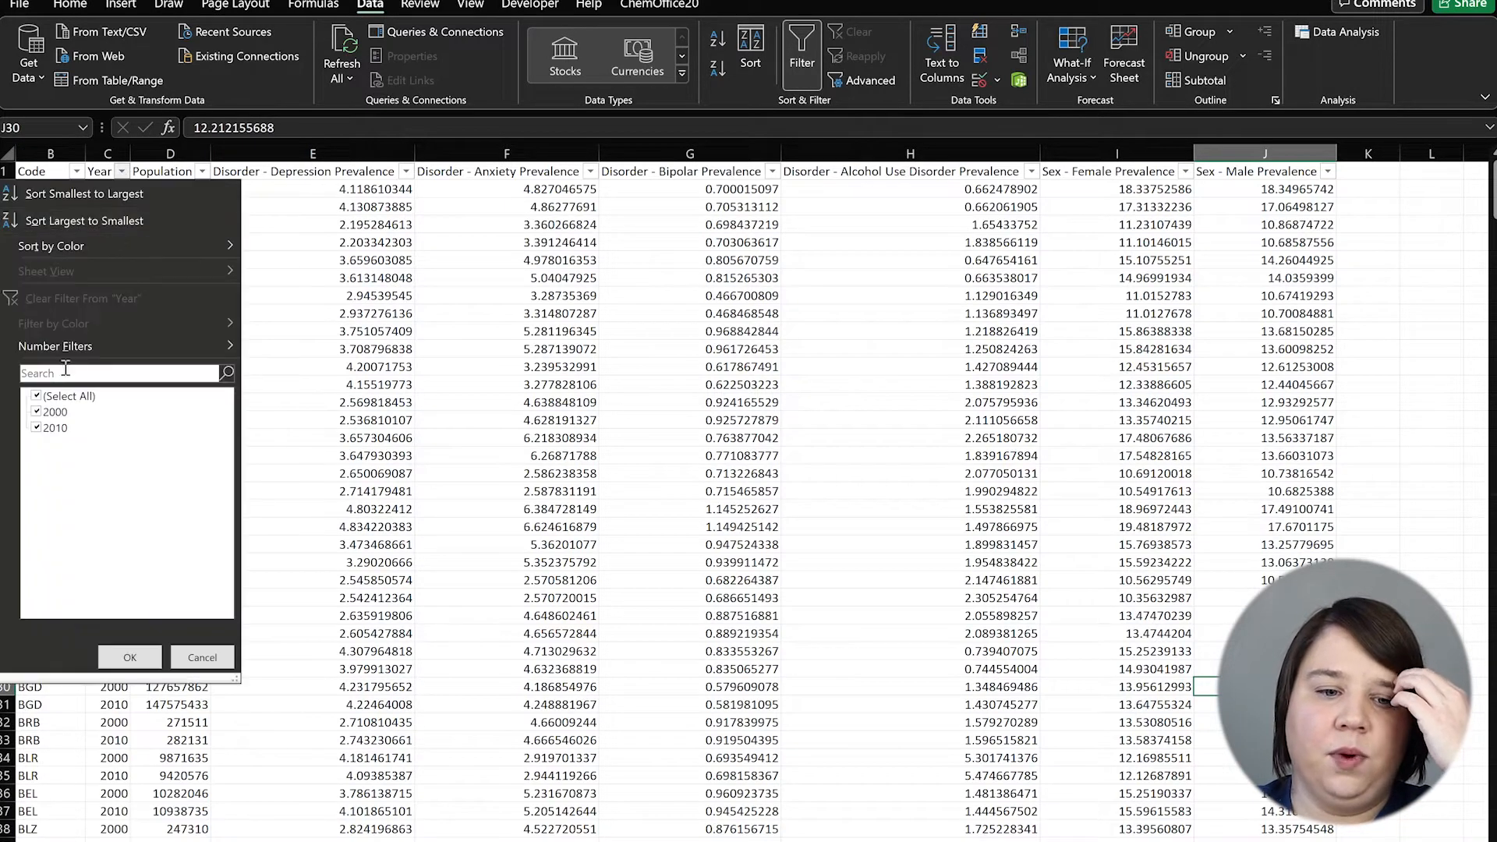
{"action": "left_click", "coordinate": [36, 412]}
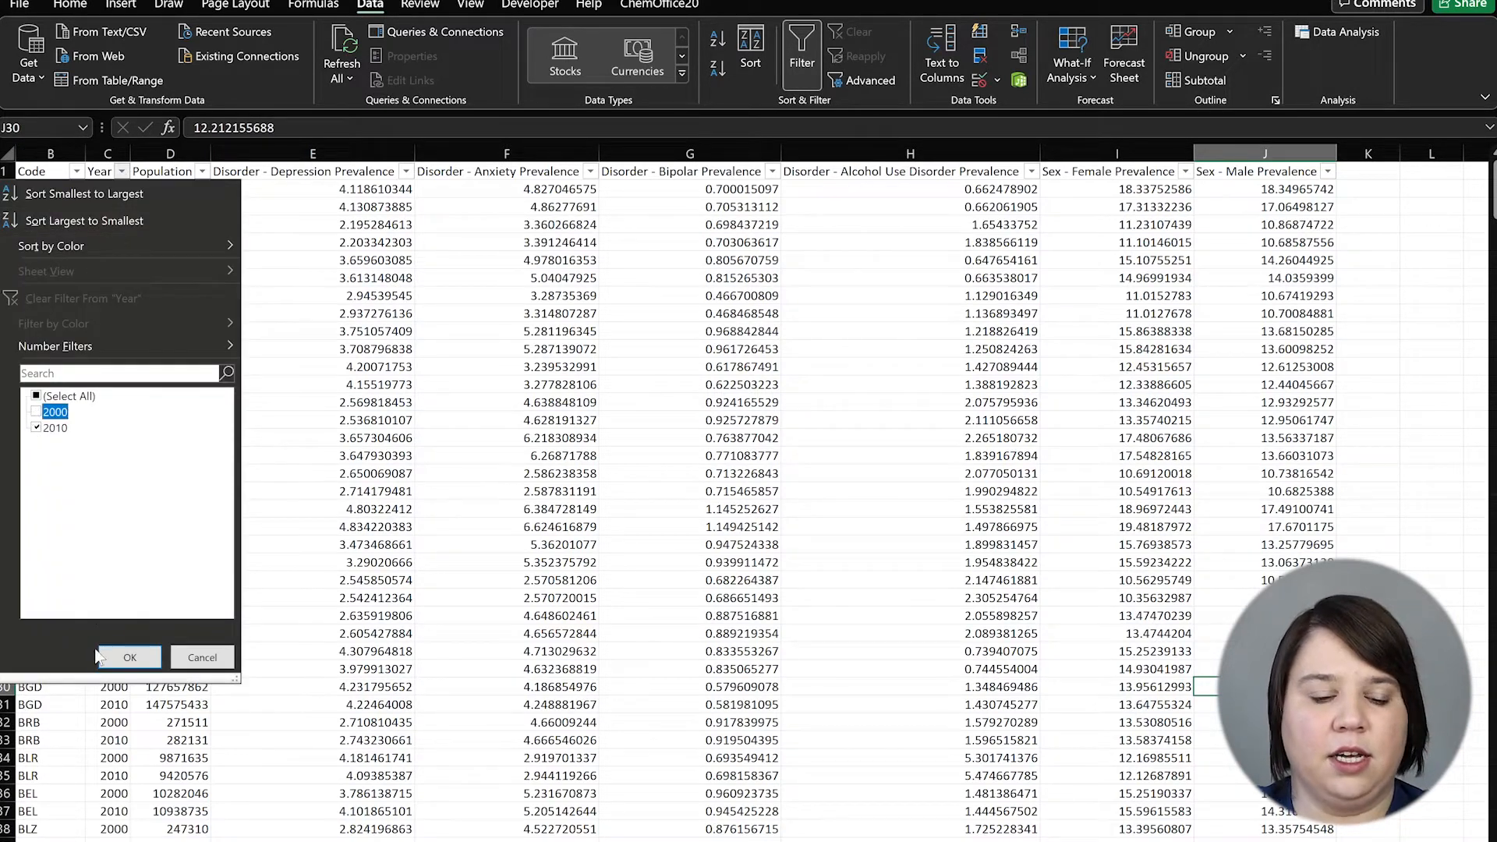
{"action": "left_click", "coordinate": [129, 657]}
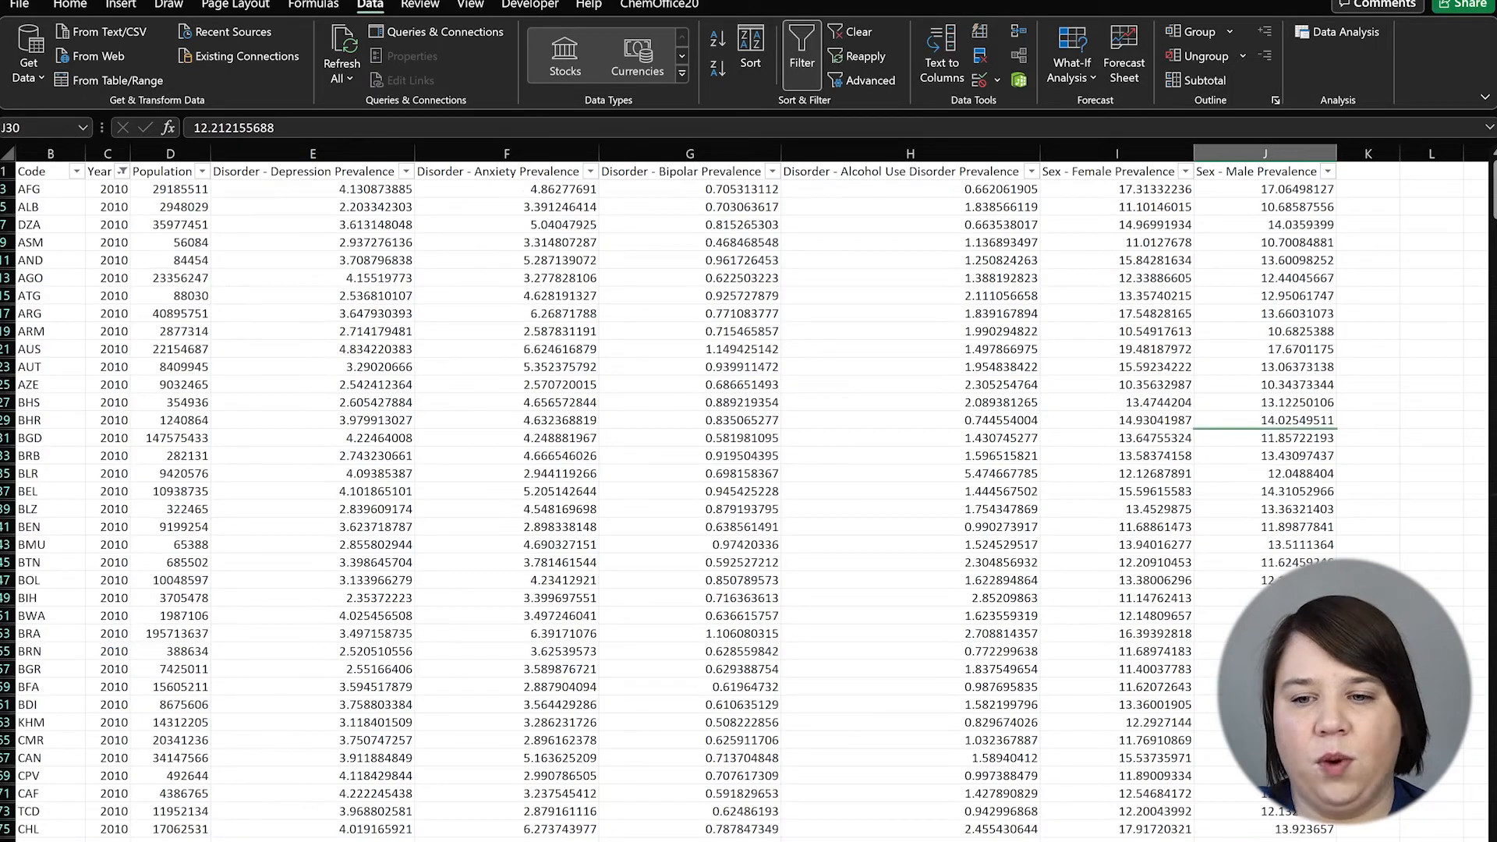